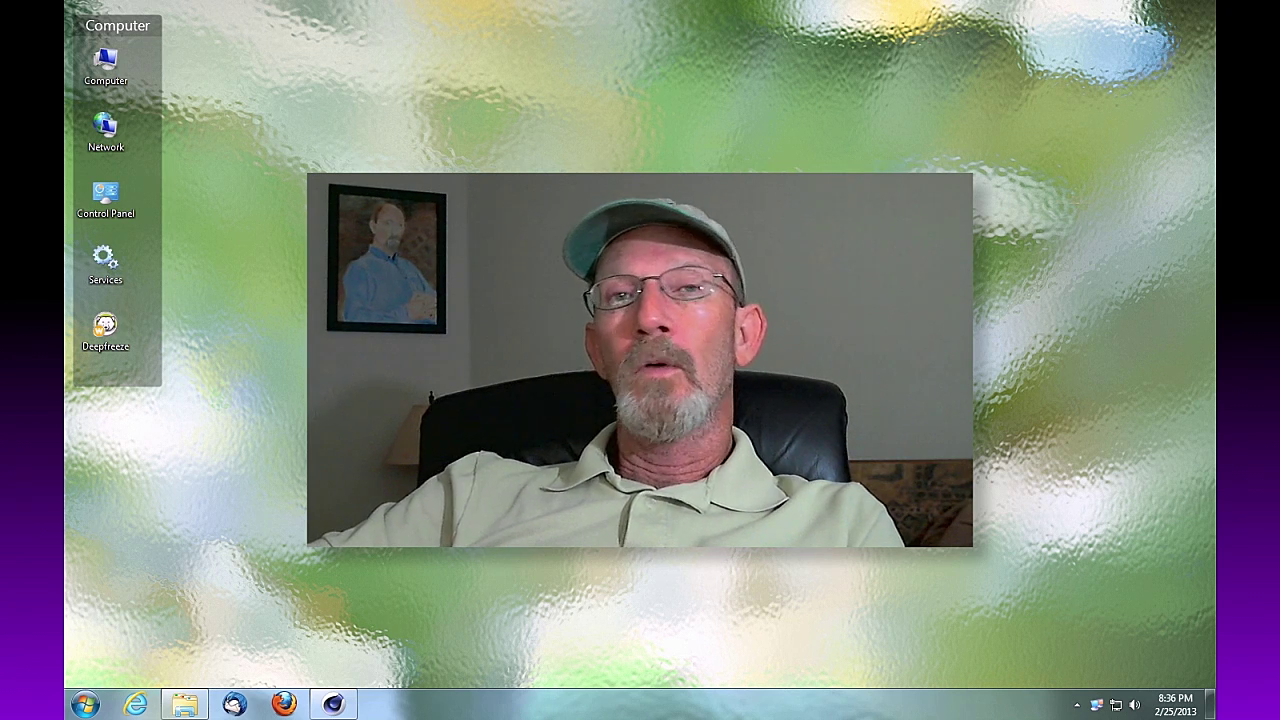
Step: Switch to CINEMA 4D and delete the Null group containing the extruded staircase
left_click(334, 704)
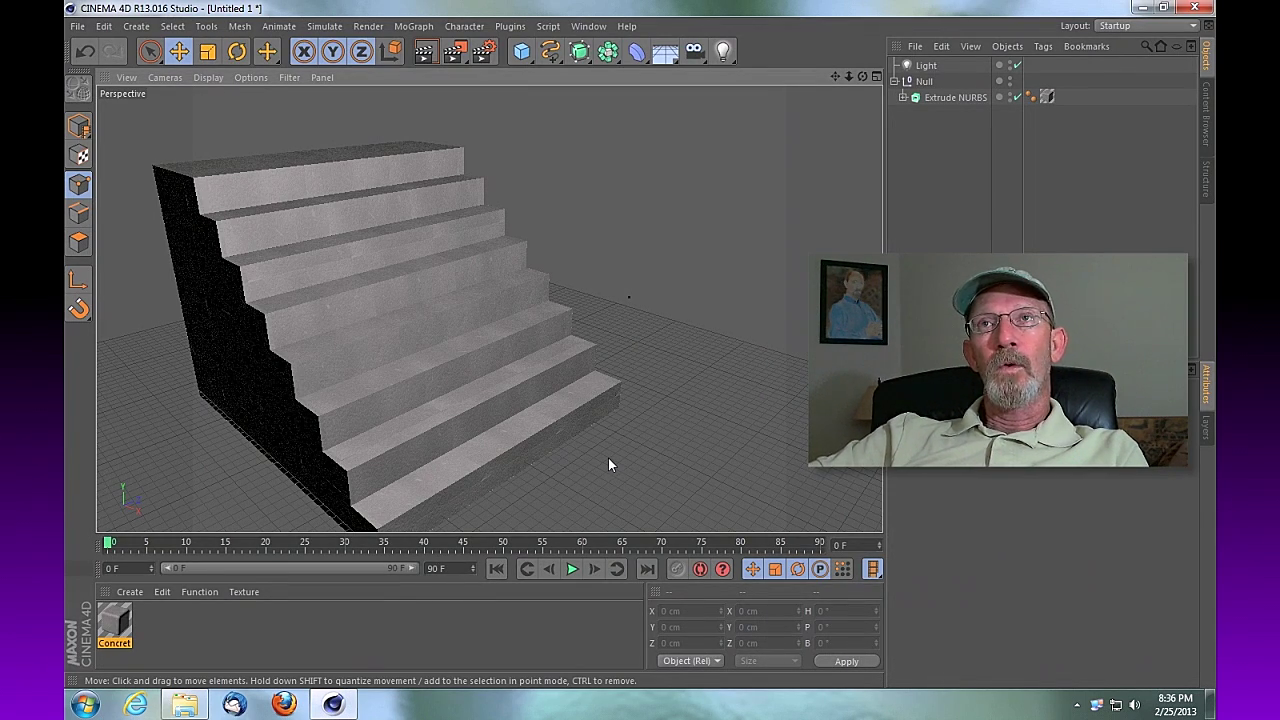
left_click_drag(862, 76, 848, 104)
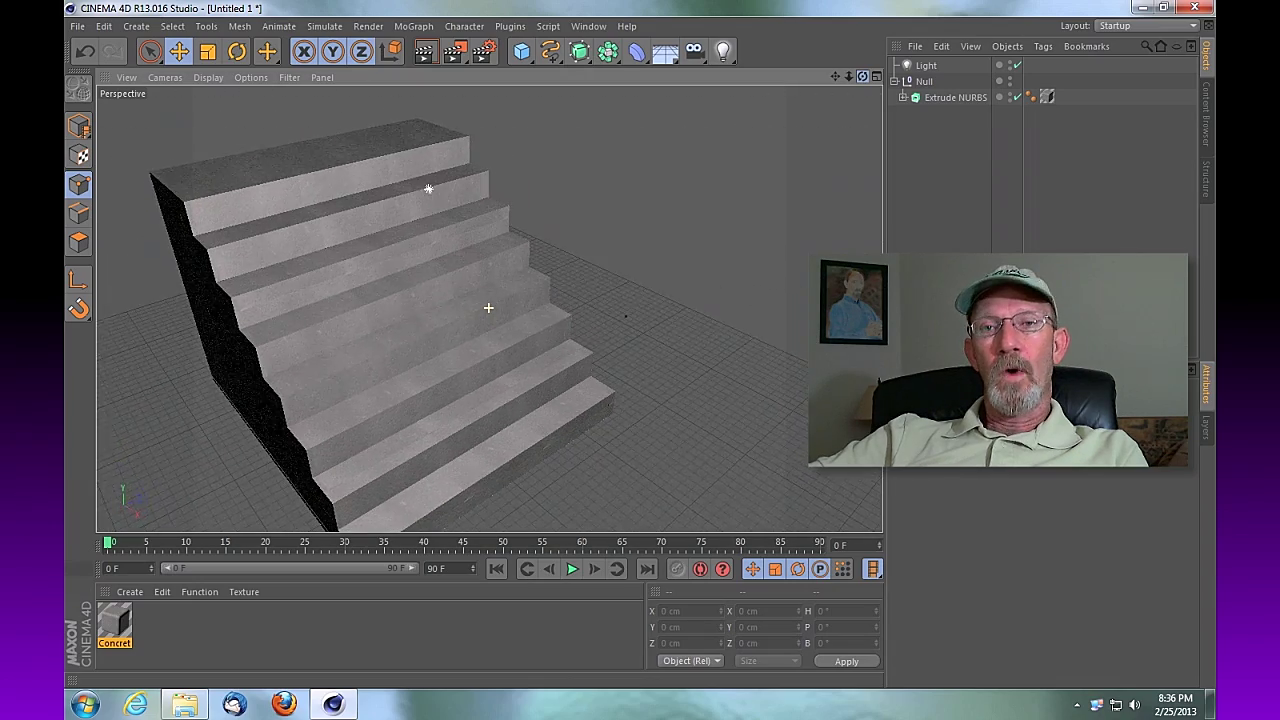
left_click_drag(428, 189, 492, 282)
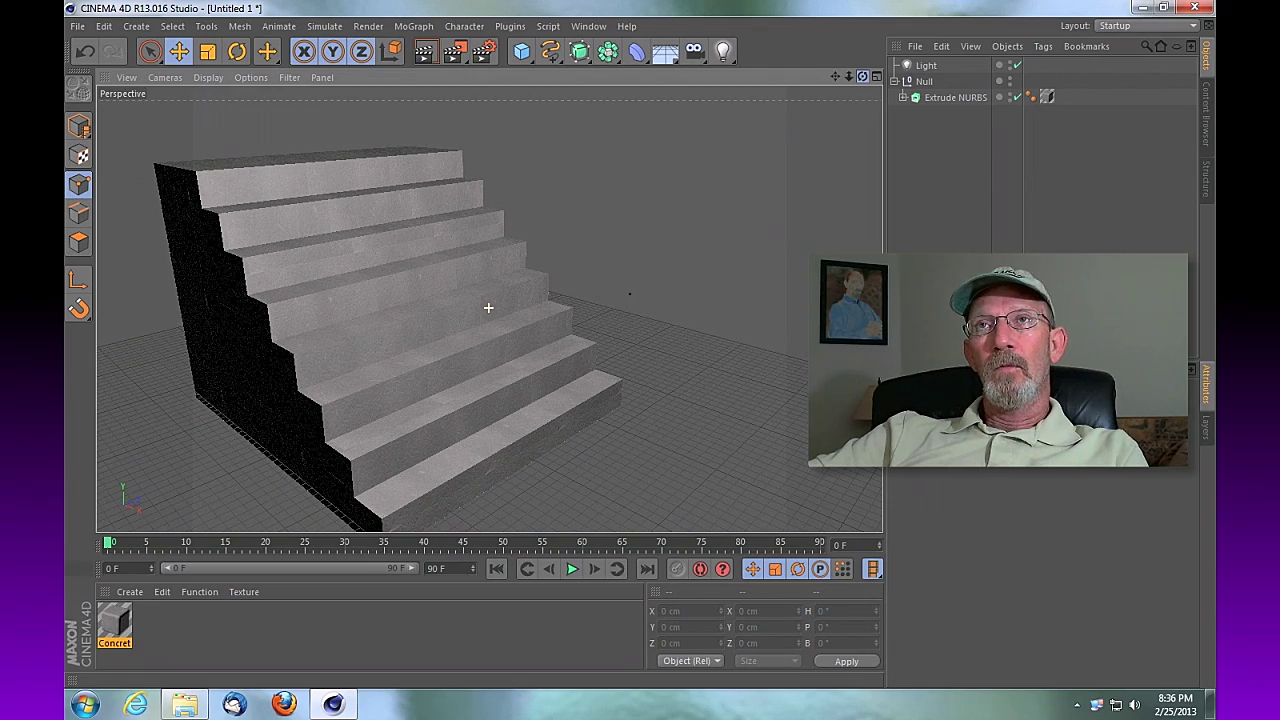
left_click(922, 81)
key("Delete")
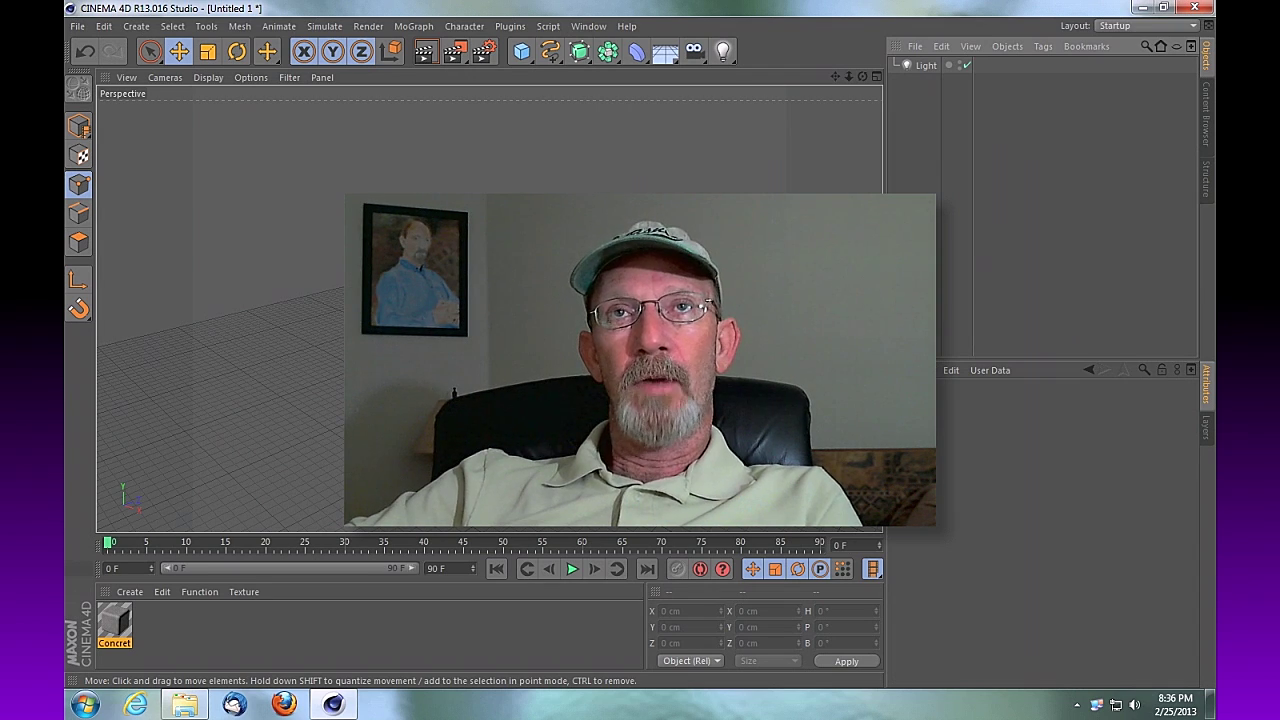
Step: With the Linear spline tool active, maximize the Top view and enable snapping
left_click(550, 51)
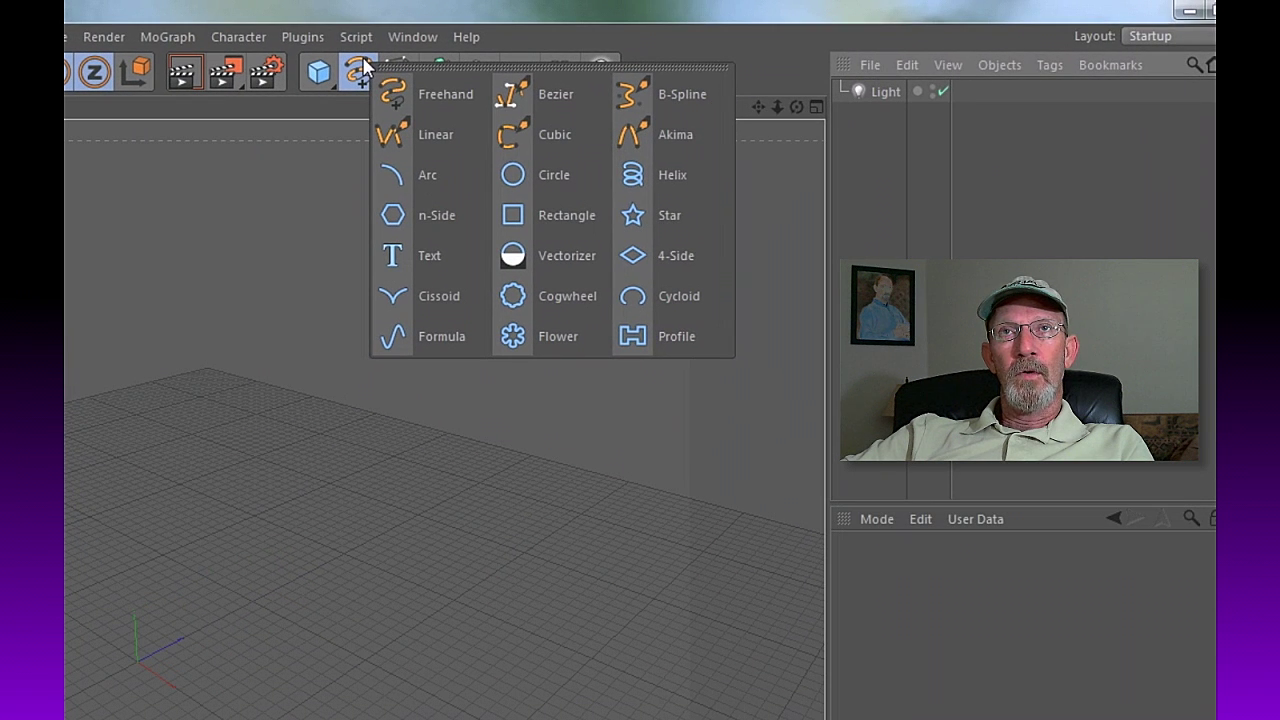
left_click(443, 145)
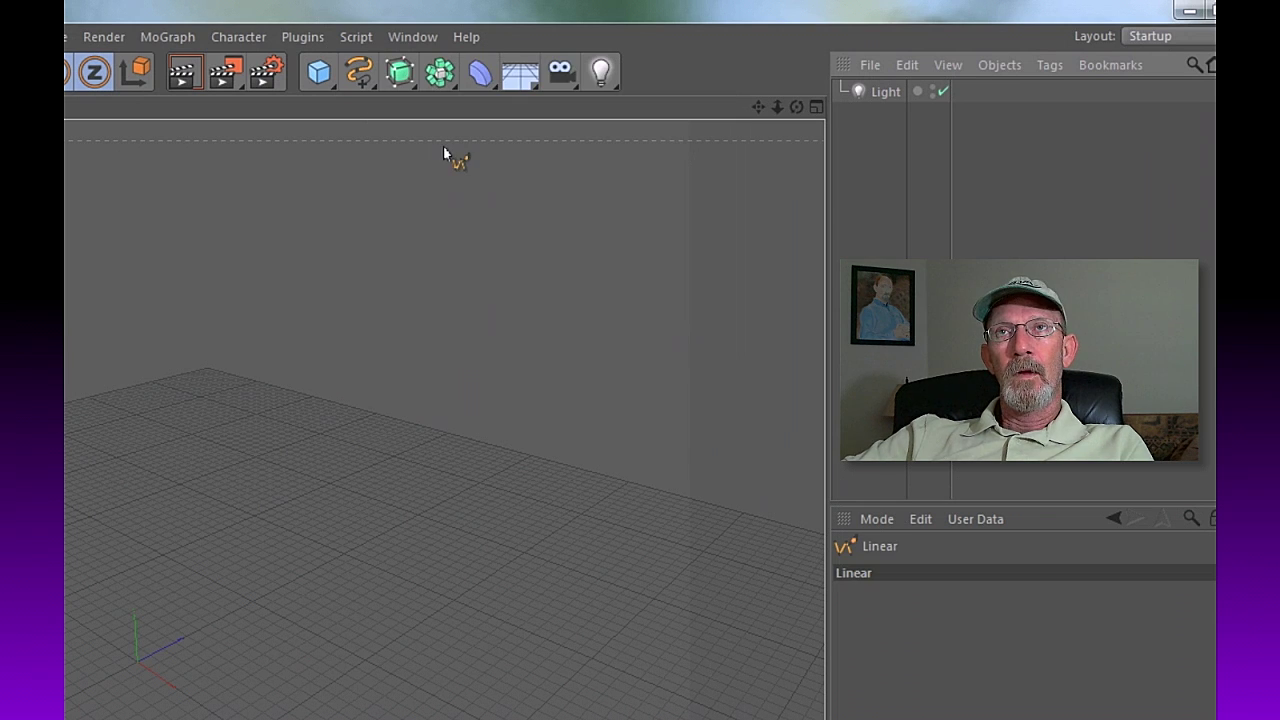
left_click(816, 107)
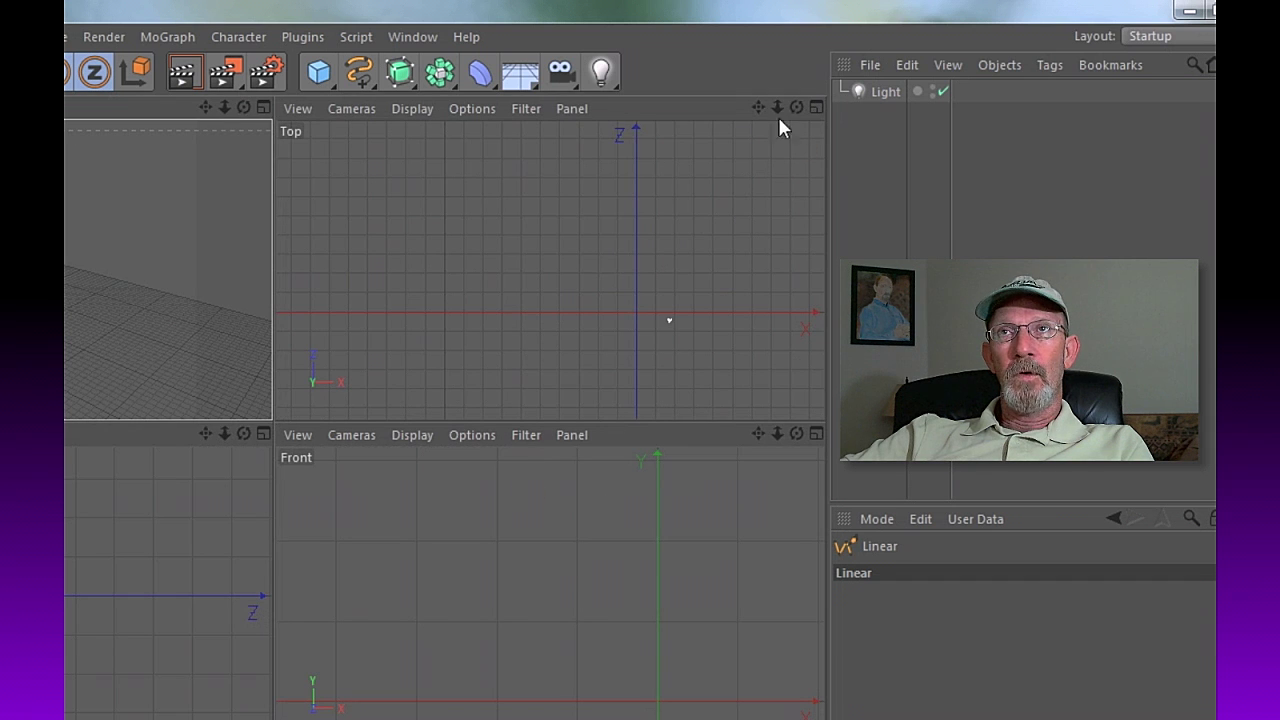
left_click(816, 107)
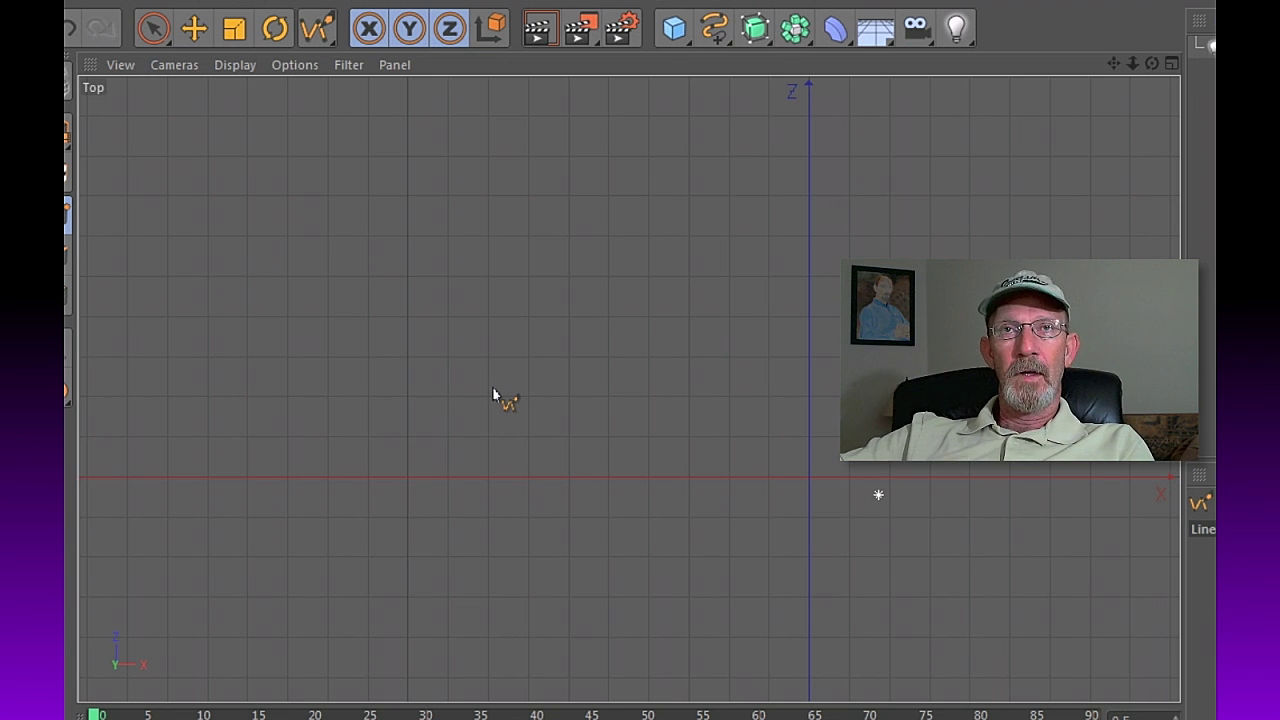
key("p")
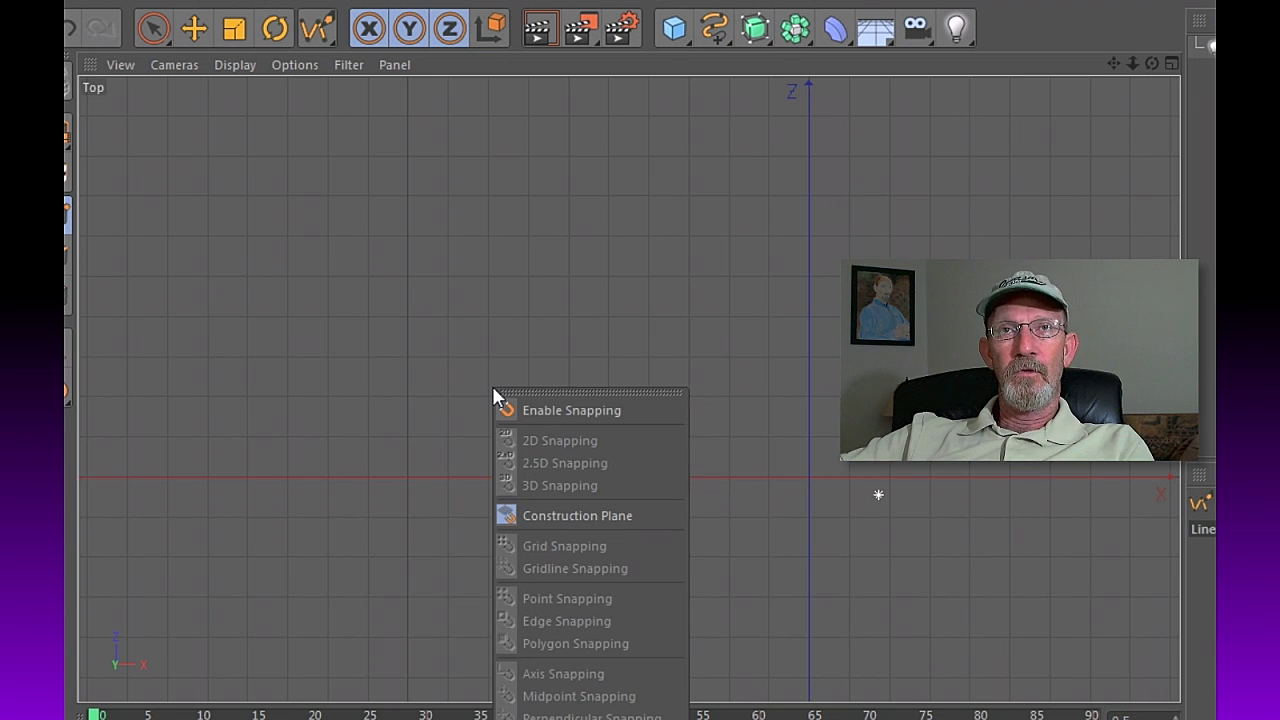
left_click(631, 410)
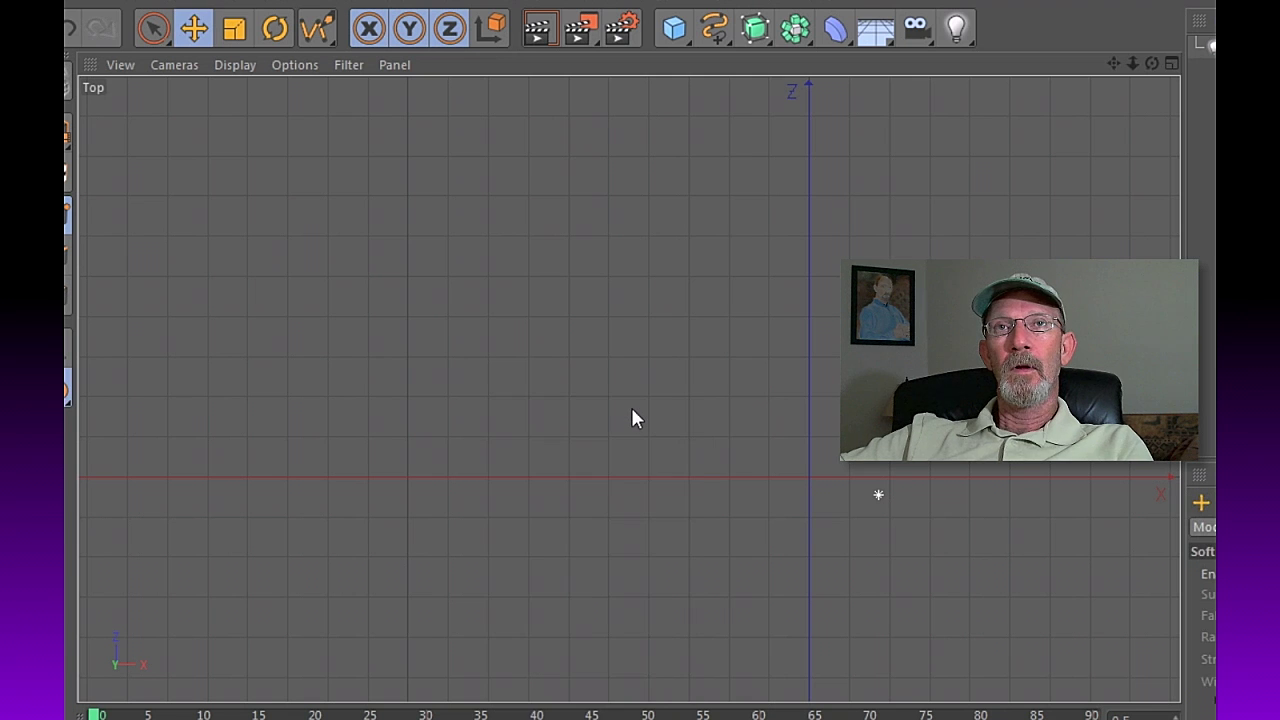
Step: Draw the first four descending stairs with a Linear spline in the Top view, making each riser and tread one grid square long
scroll(697, 401, "up", 1)
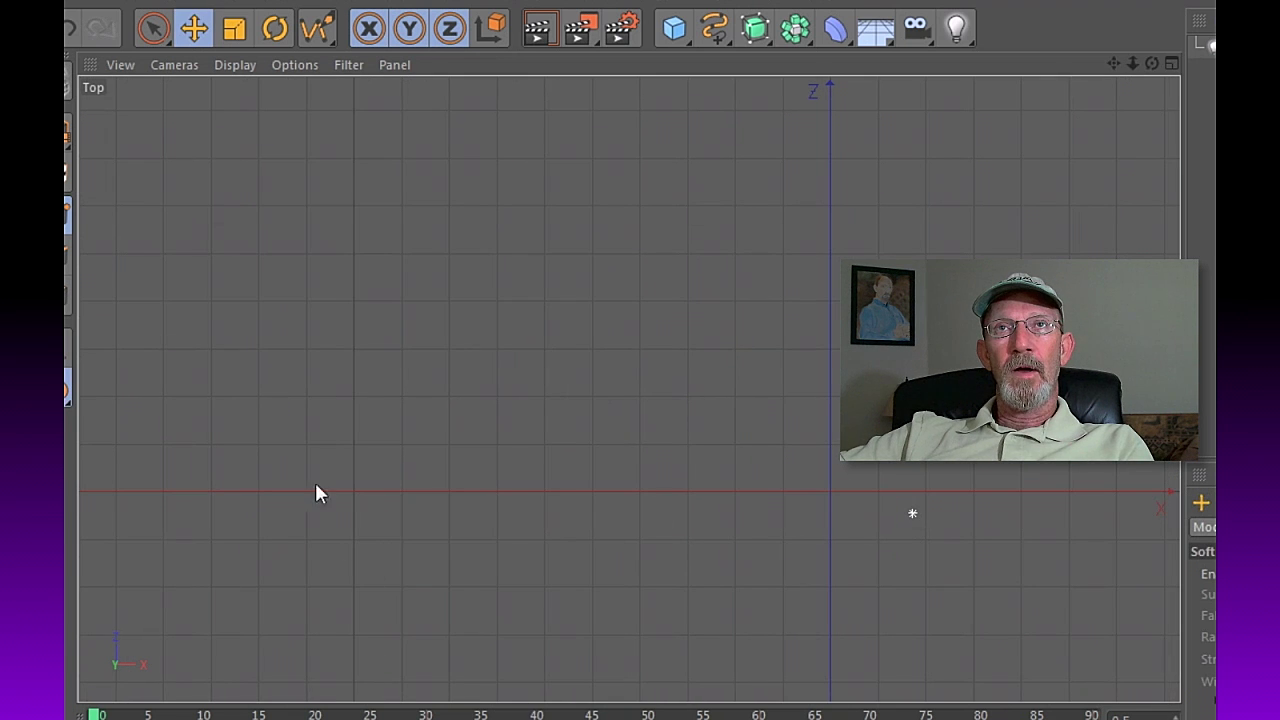
left_click(719, 36)
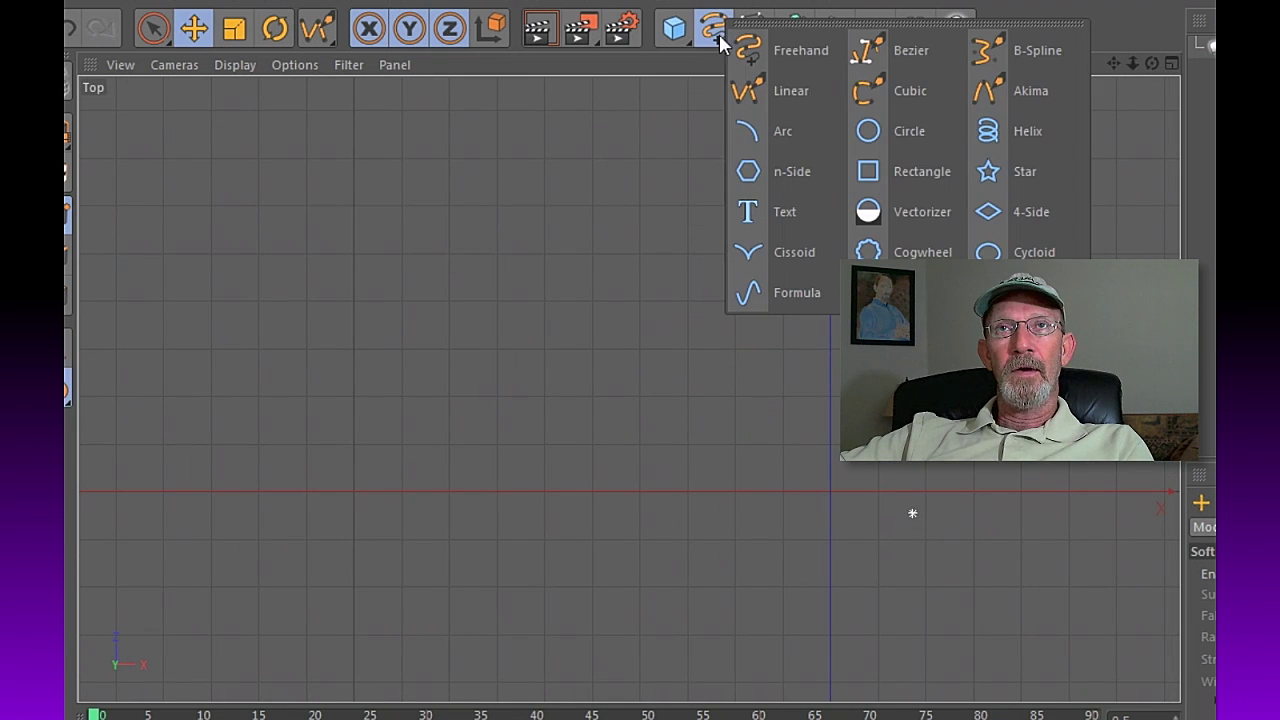
left_click(791, 91)
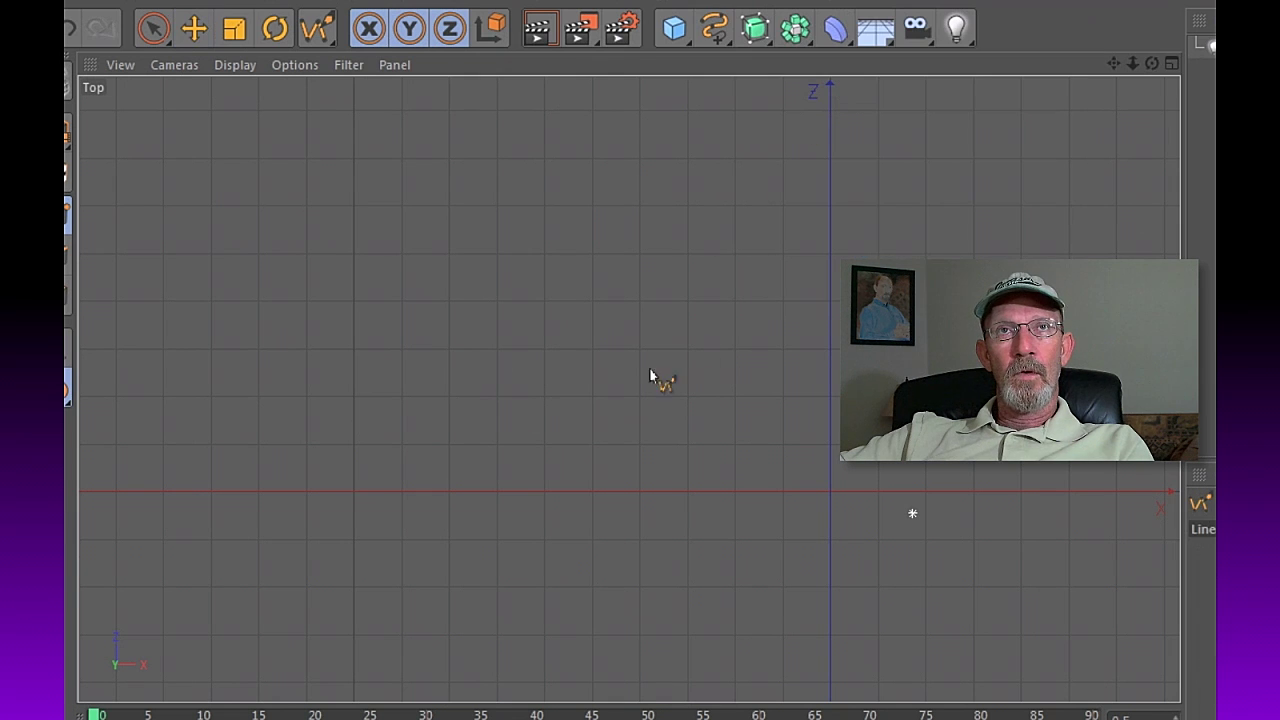
left_click(353, 159)
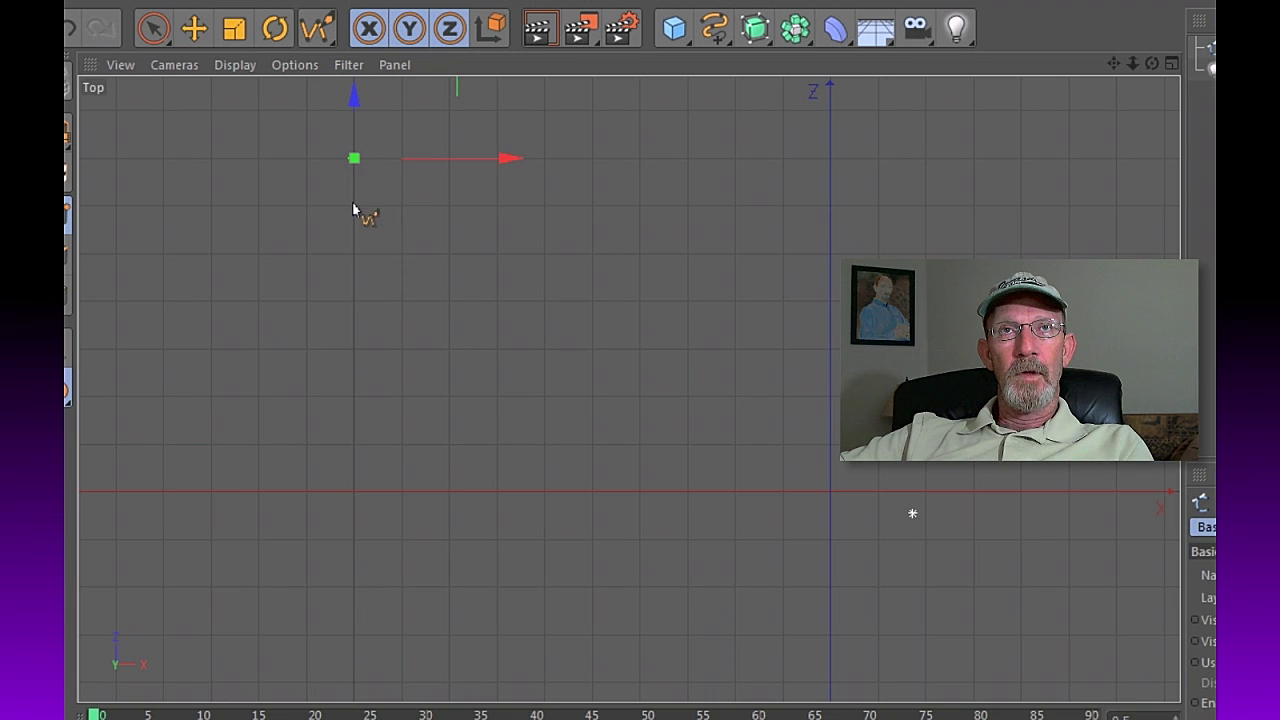
left_click(353, 205)
left_click(401, 205)
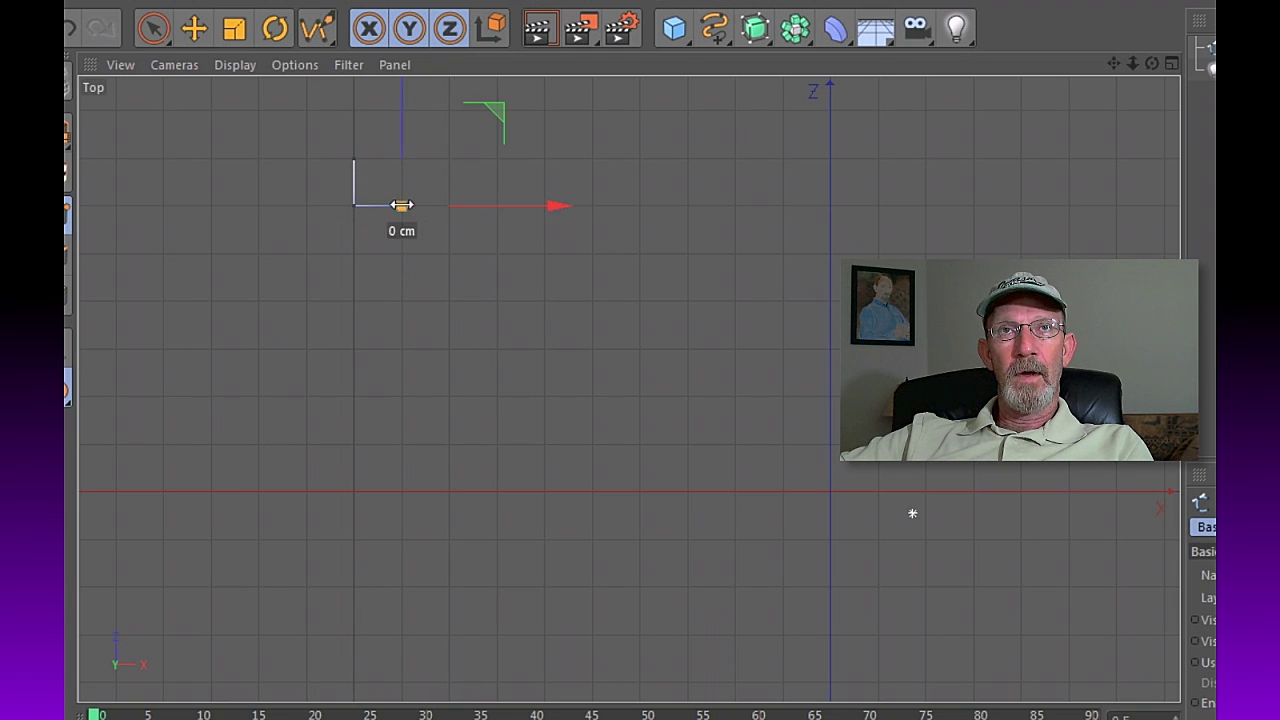
left_click(401, 252)
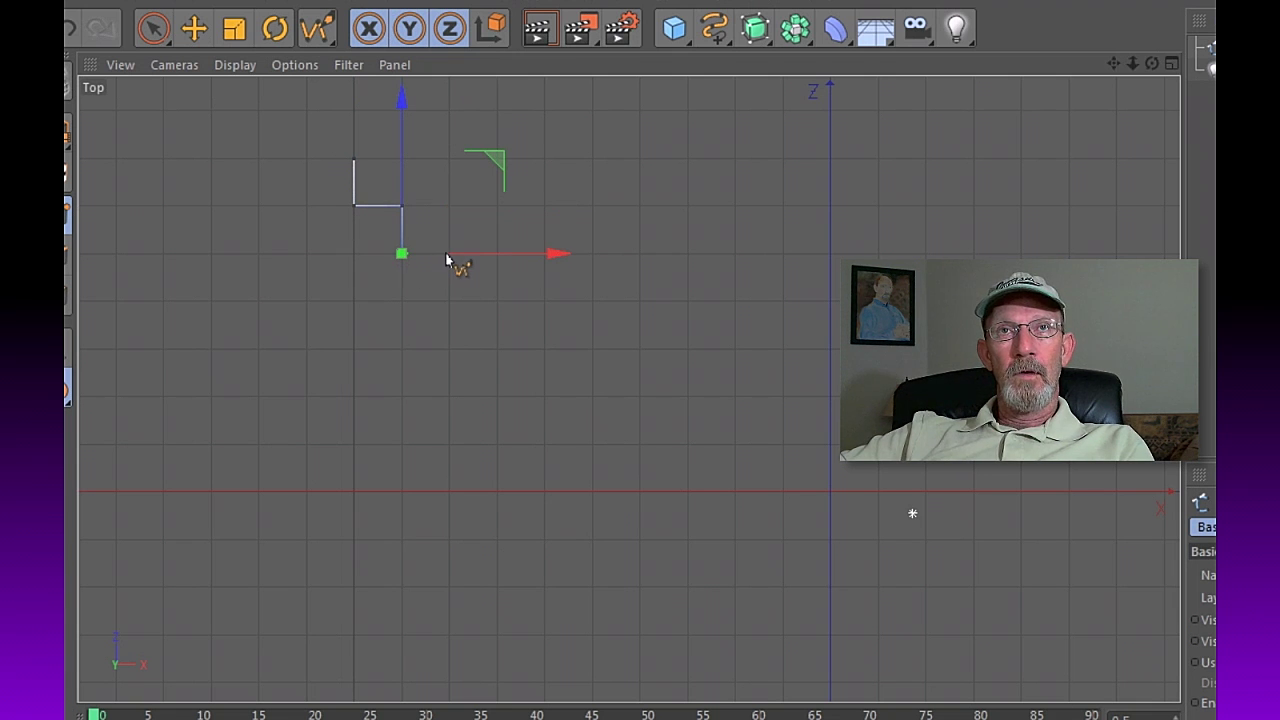
left_click(449, 254)
left_click(449, 300)
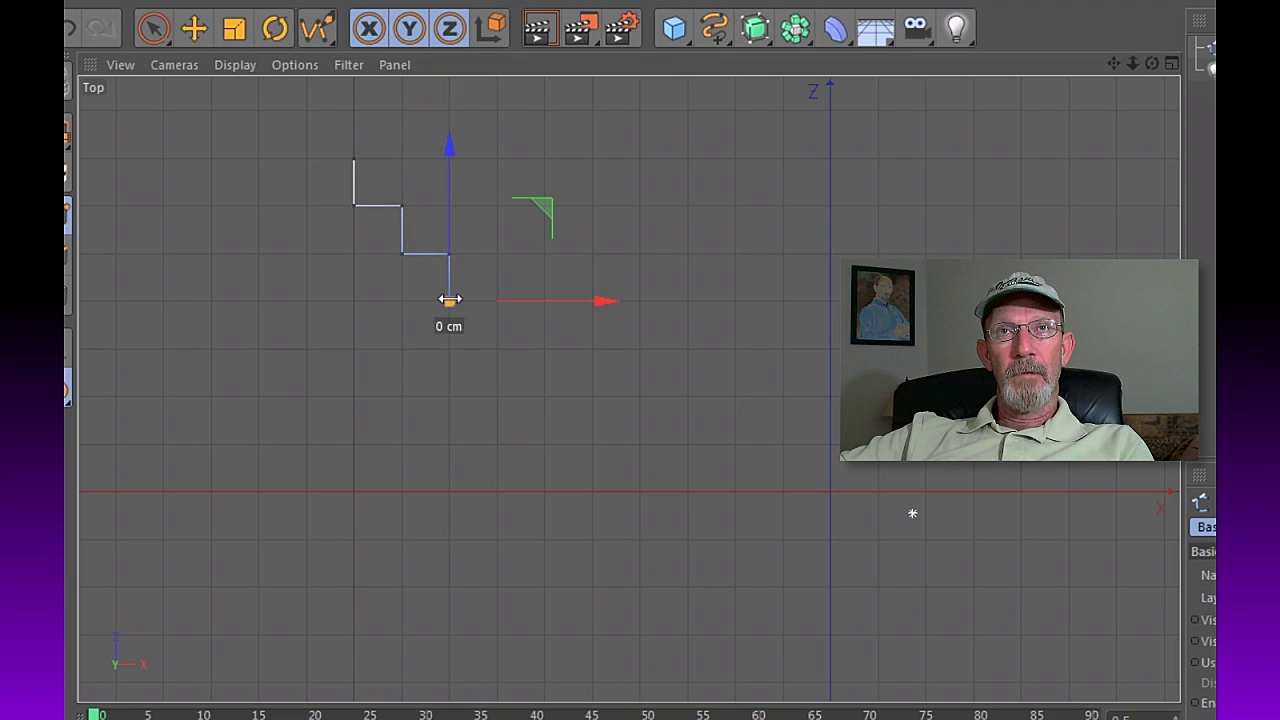
left_click(497, 301)
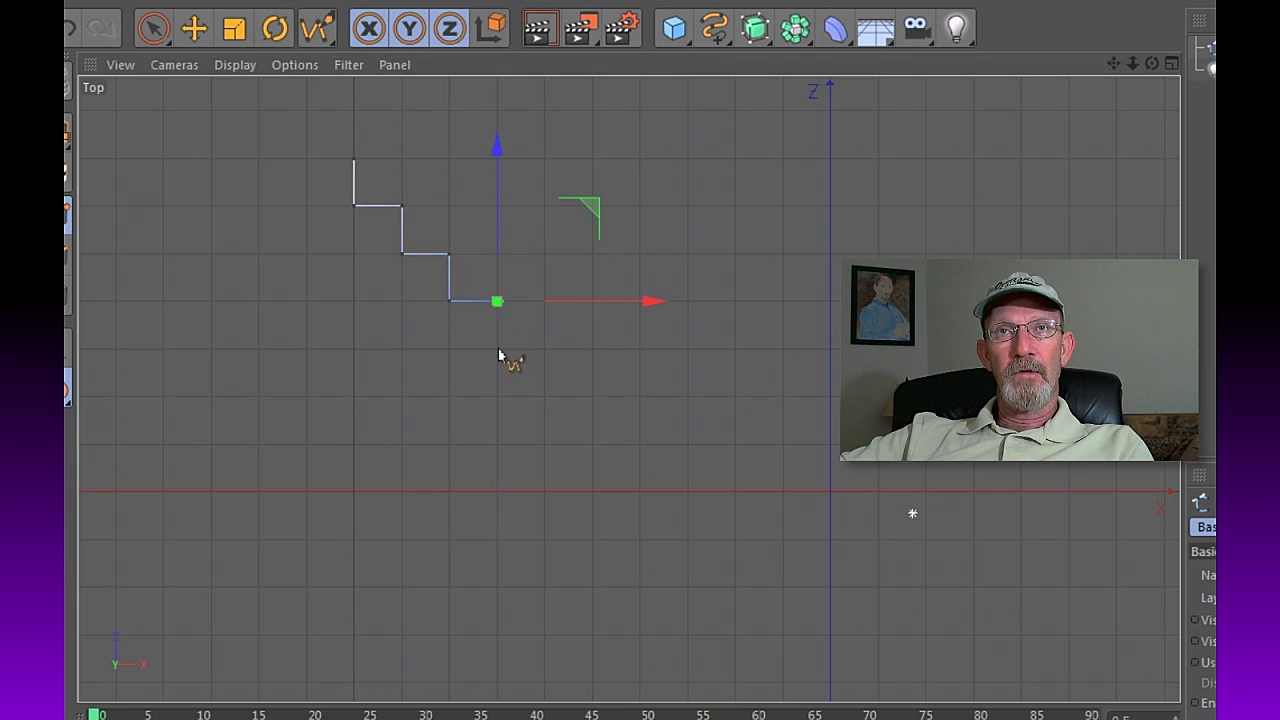
left_click(497, 348)
left_click(545, 348)
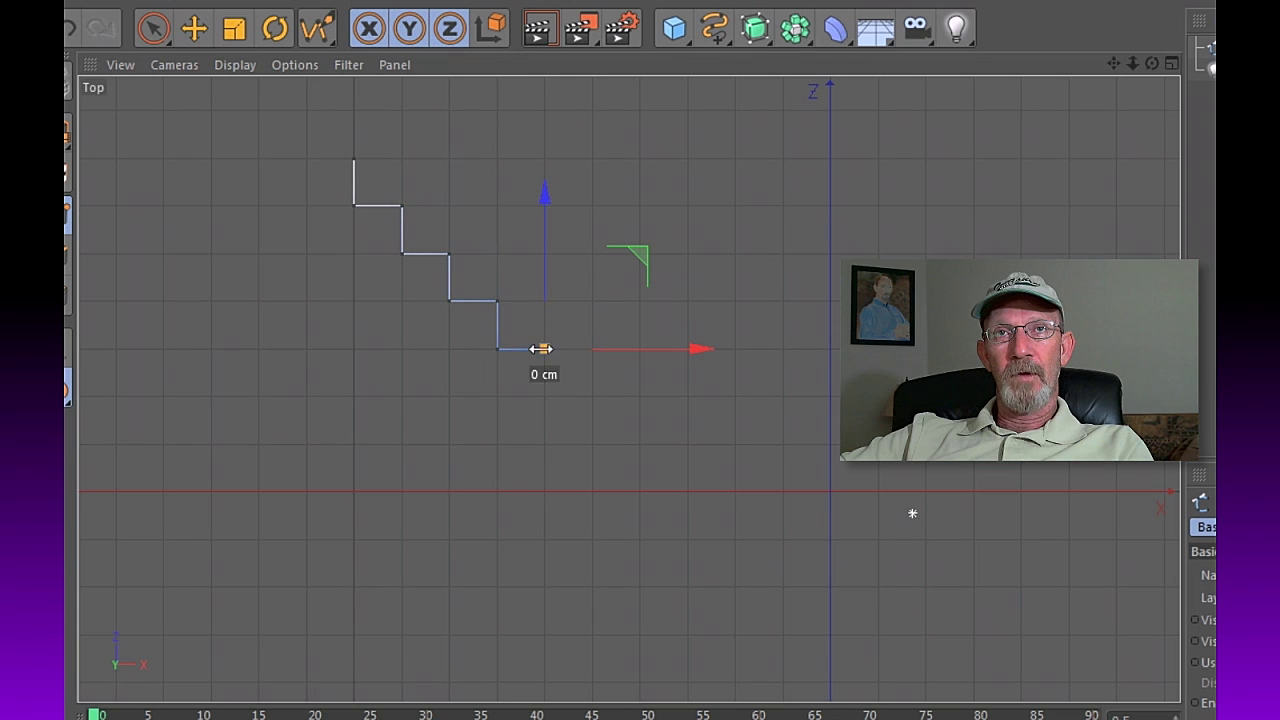
Step: Continue the stair profile with four more one-square steps and a final one-square riser at the foot
left_click(544, 398)
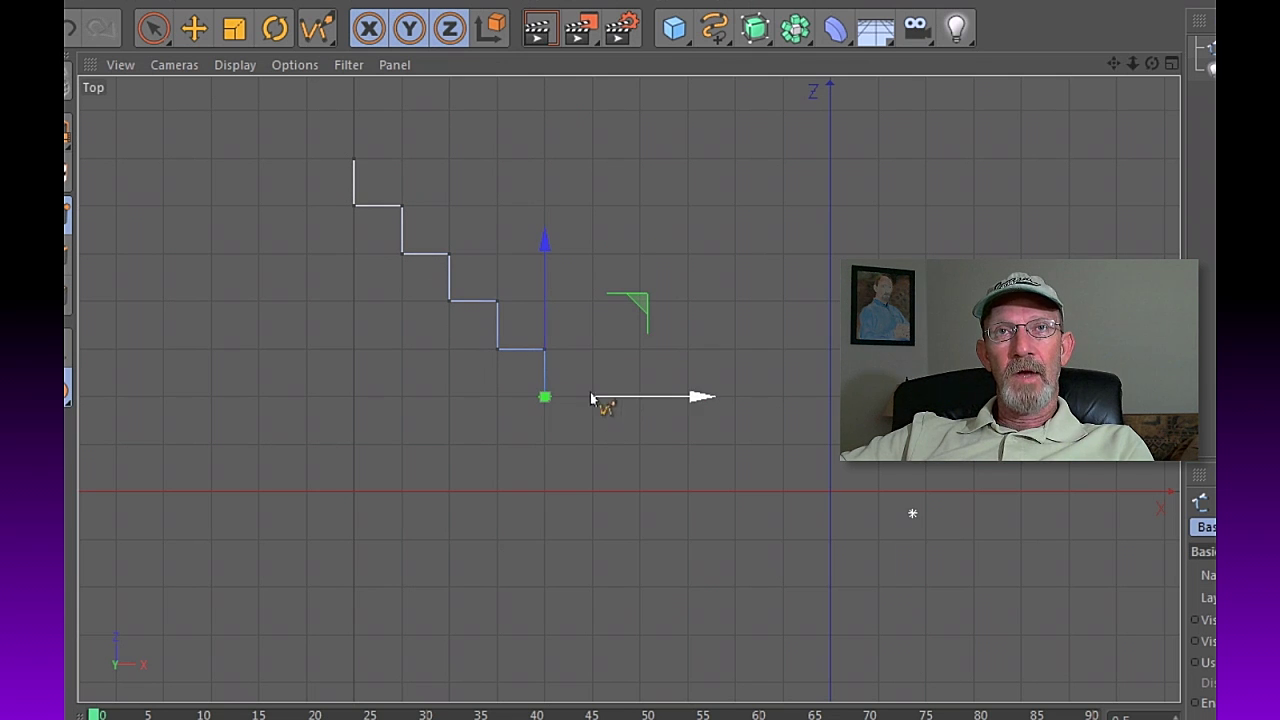
left_click(592, 397)
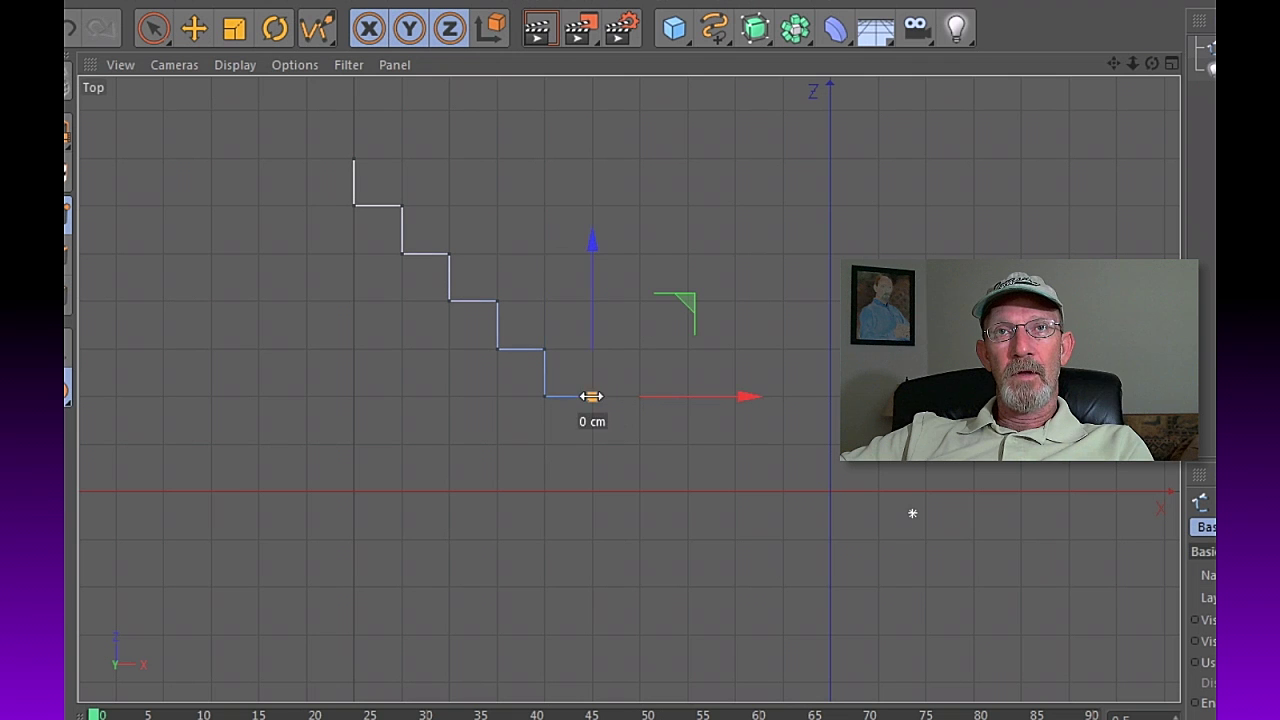
left_click(593, 446)
left_click(640, 445)
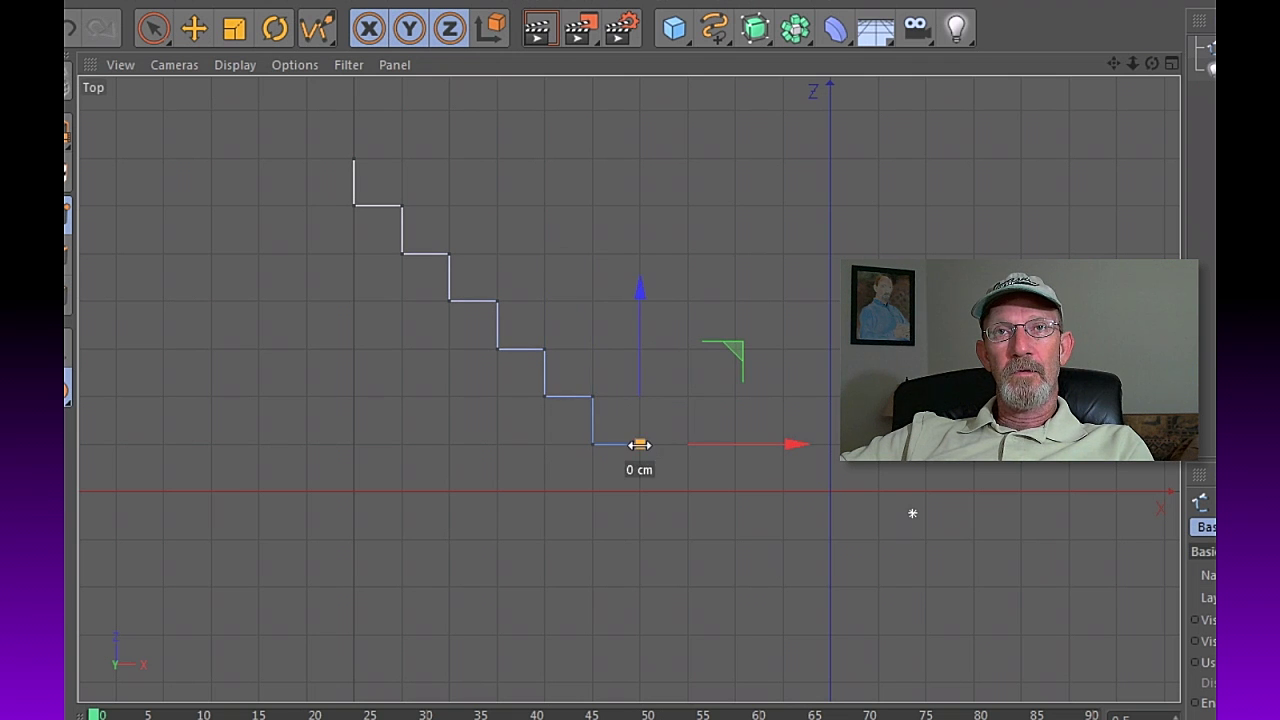
left_click(639, 492)
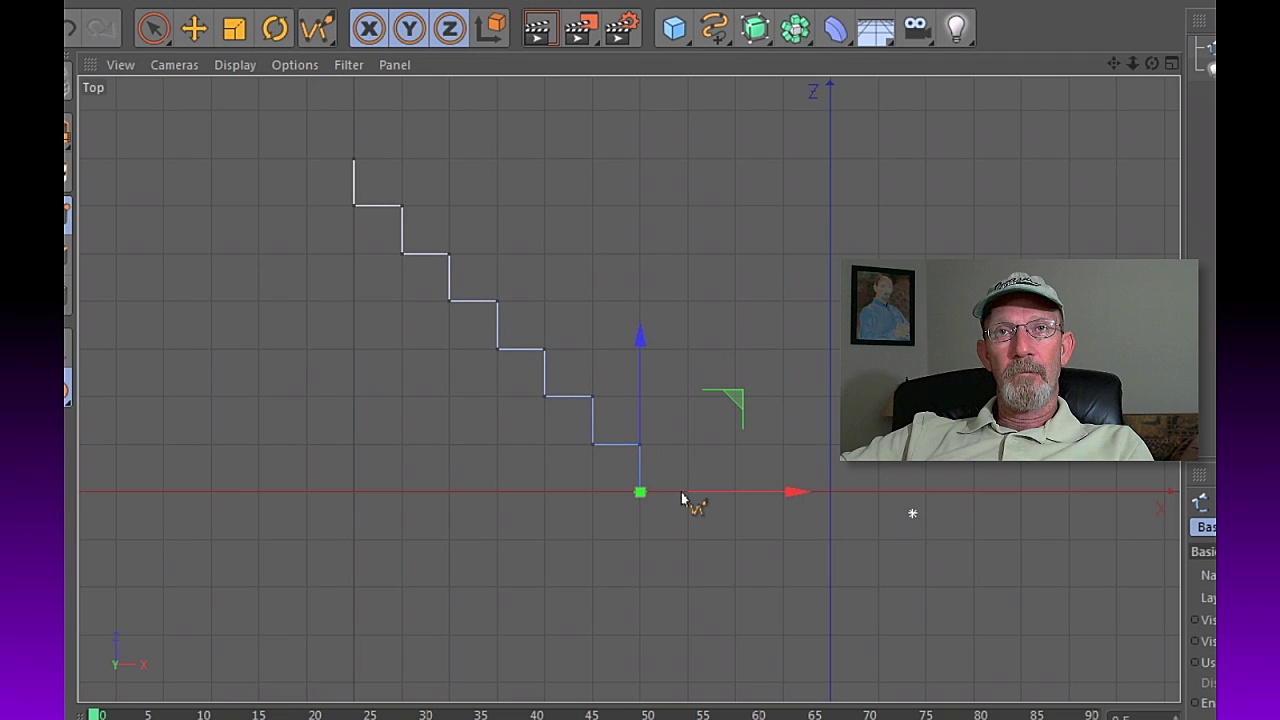
left_click(687, 492)
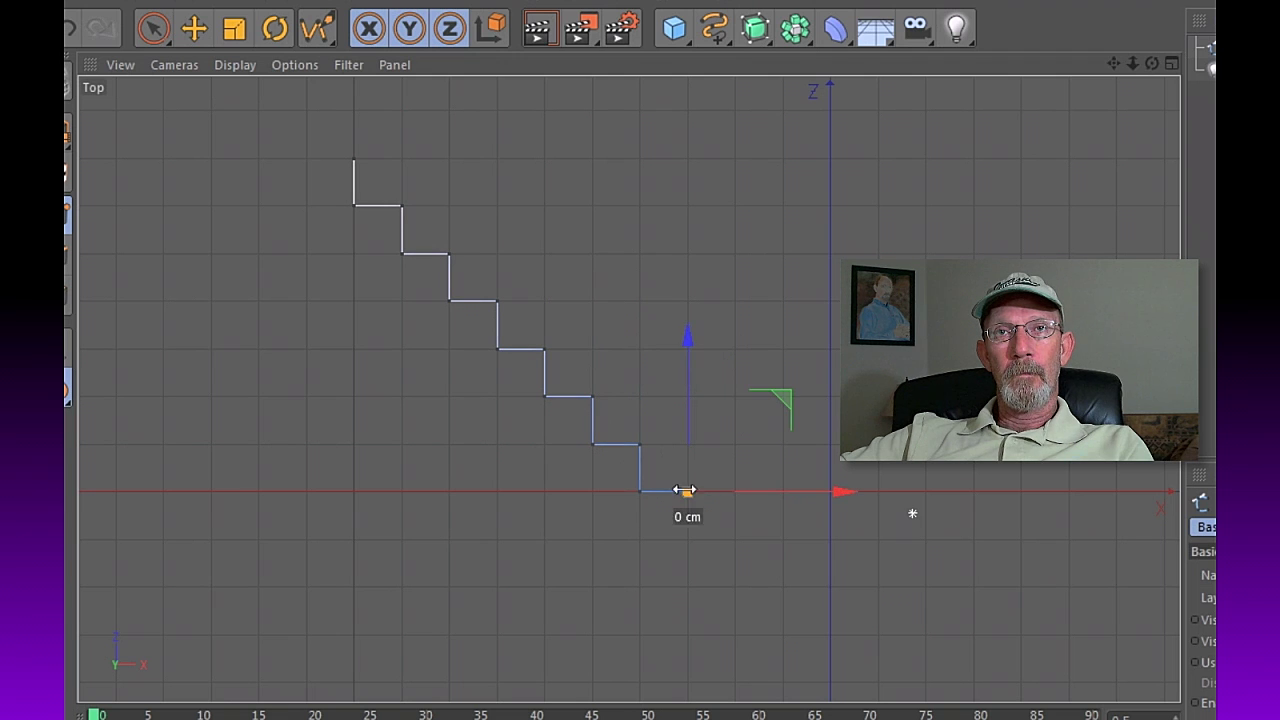
left_click(688, 541)
left_click(736, 541)
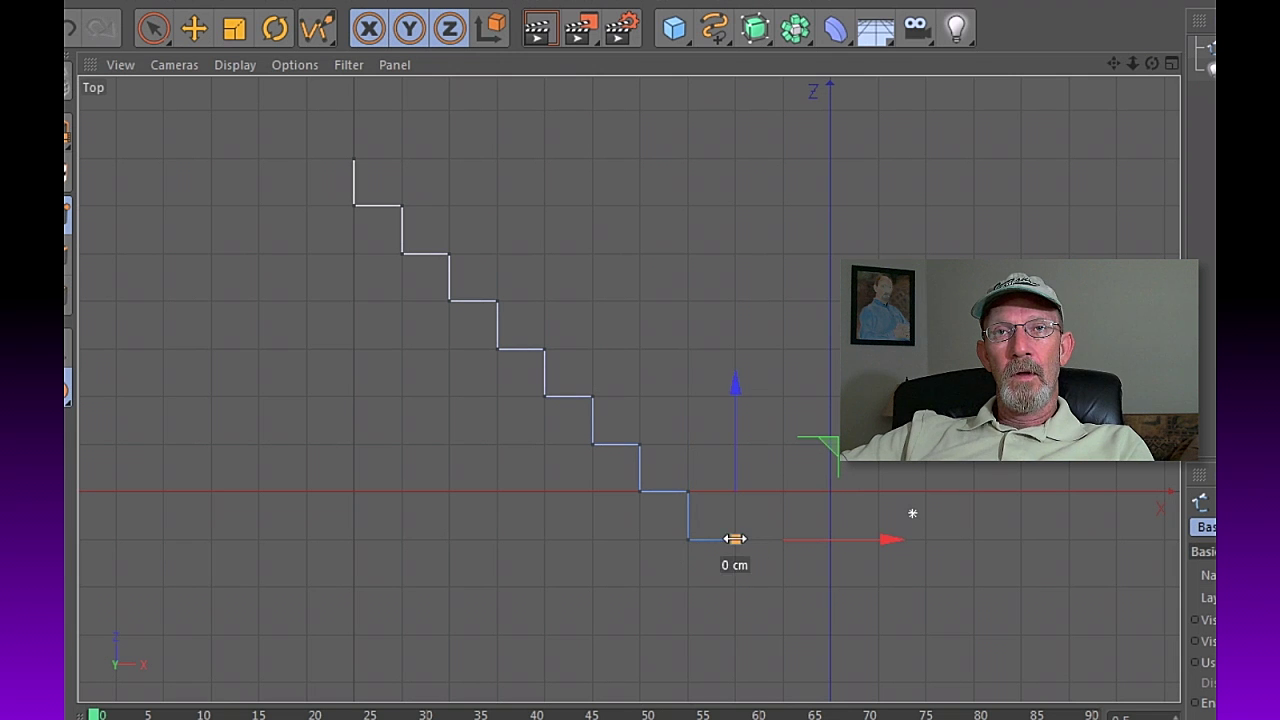
left_click(735, 588)
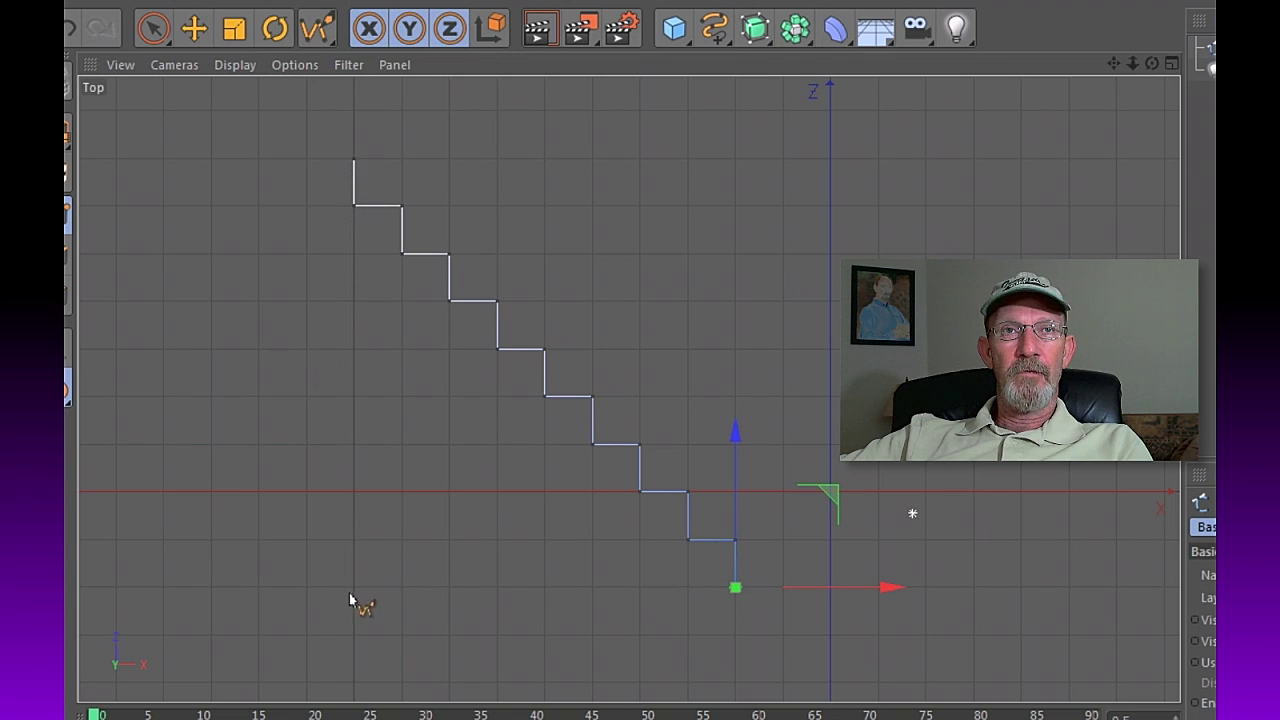
Step: Close the stair profile with a 12-square base line, a 9-square vertical back, and a 4-square top line ending at the starting point
left_click(164, 588)
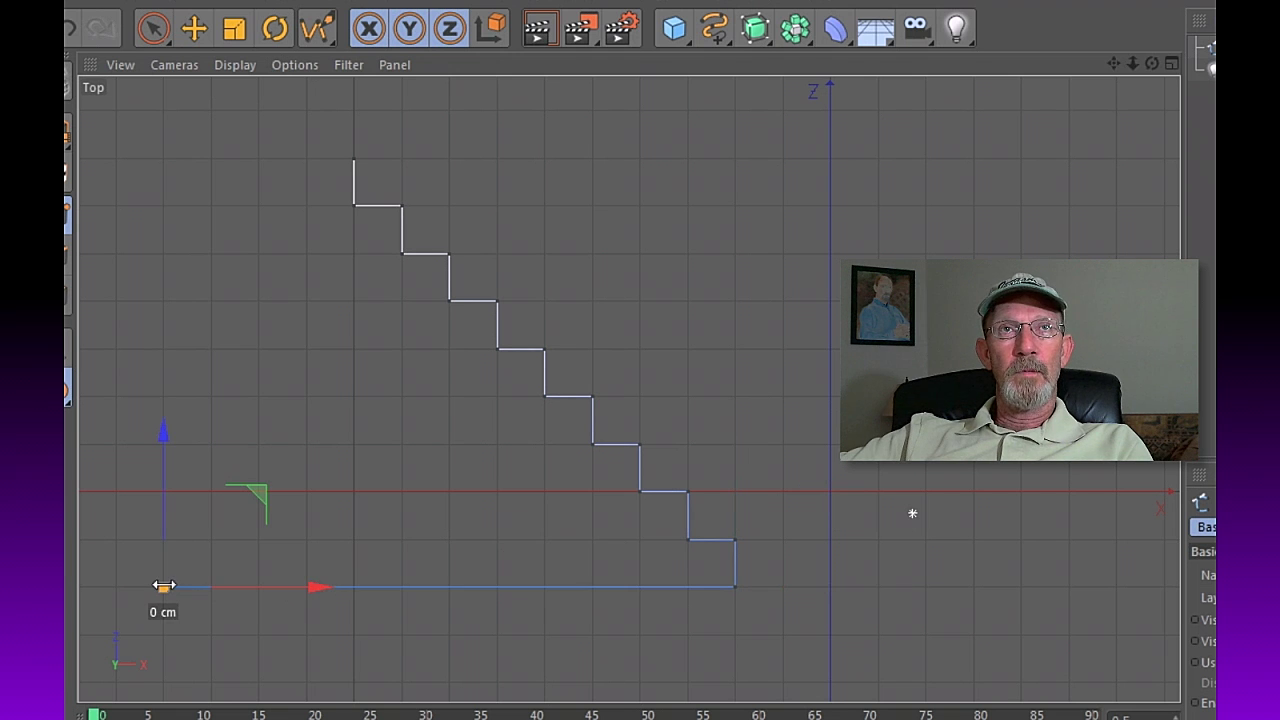
left_click(163, 159)
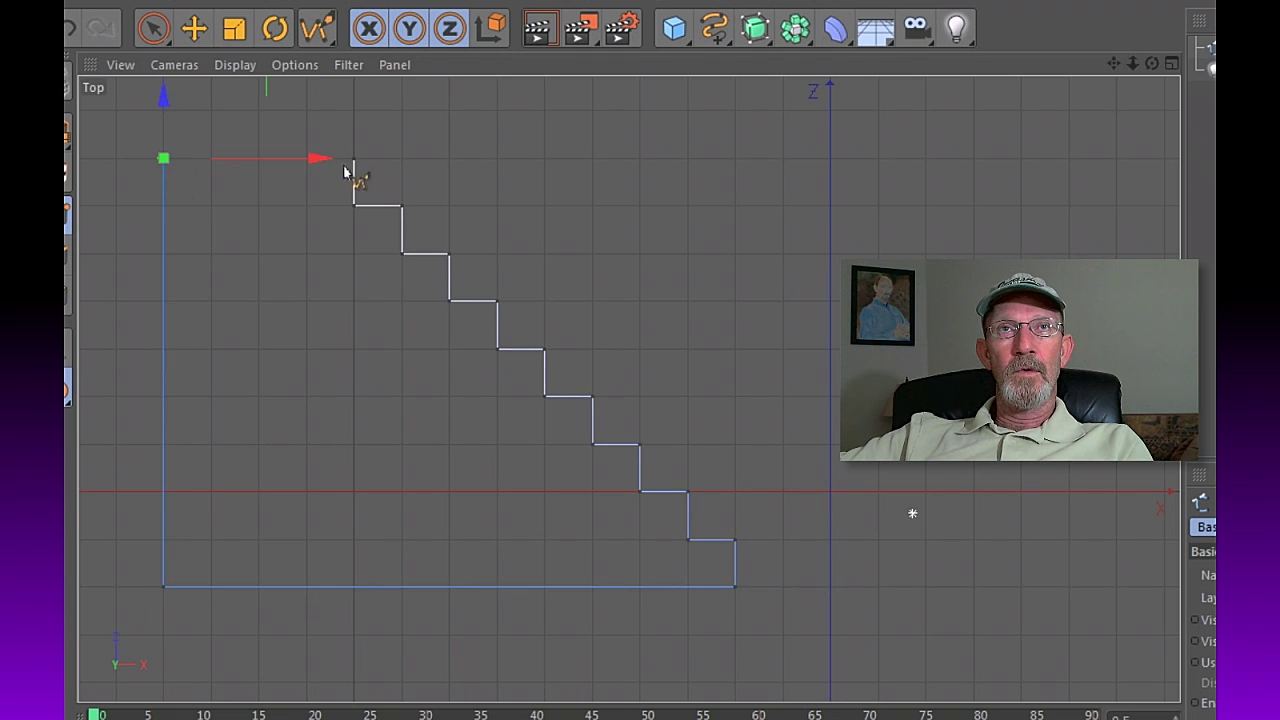
scroll(350, 165, "up", 5)
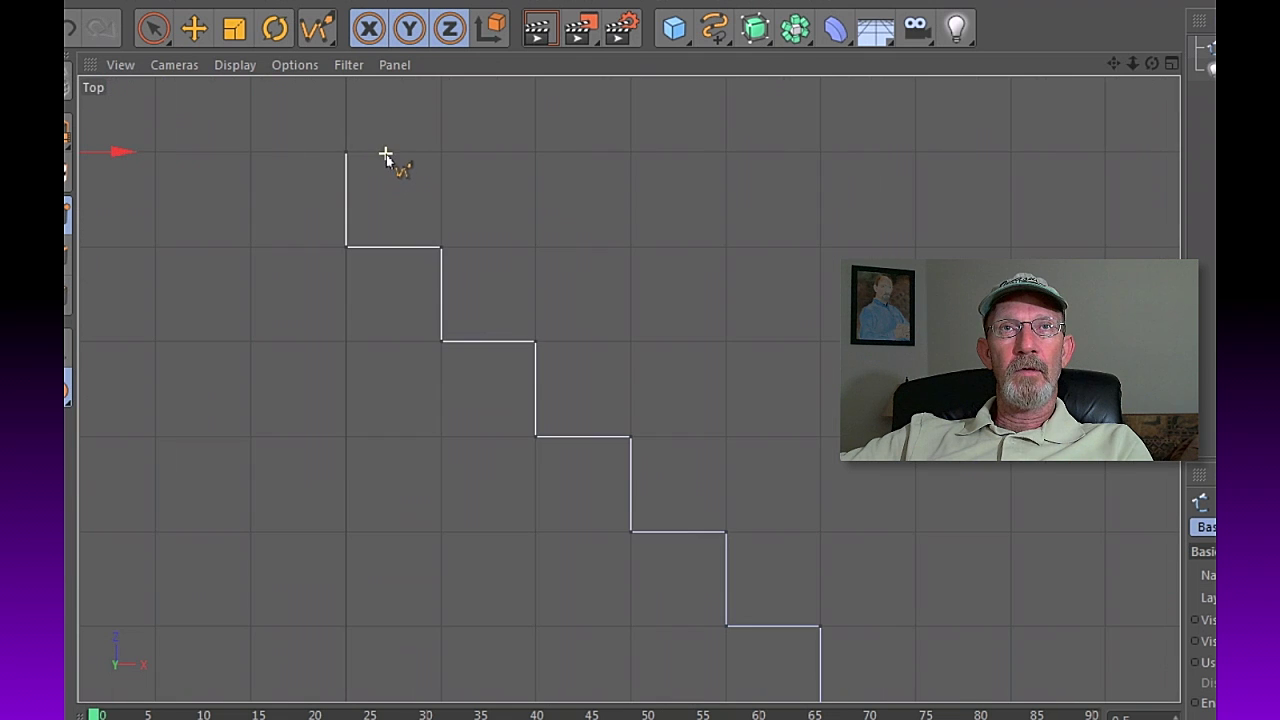
left_click(344, 153)
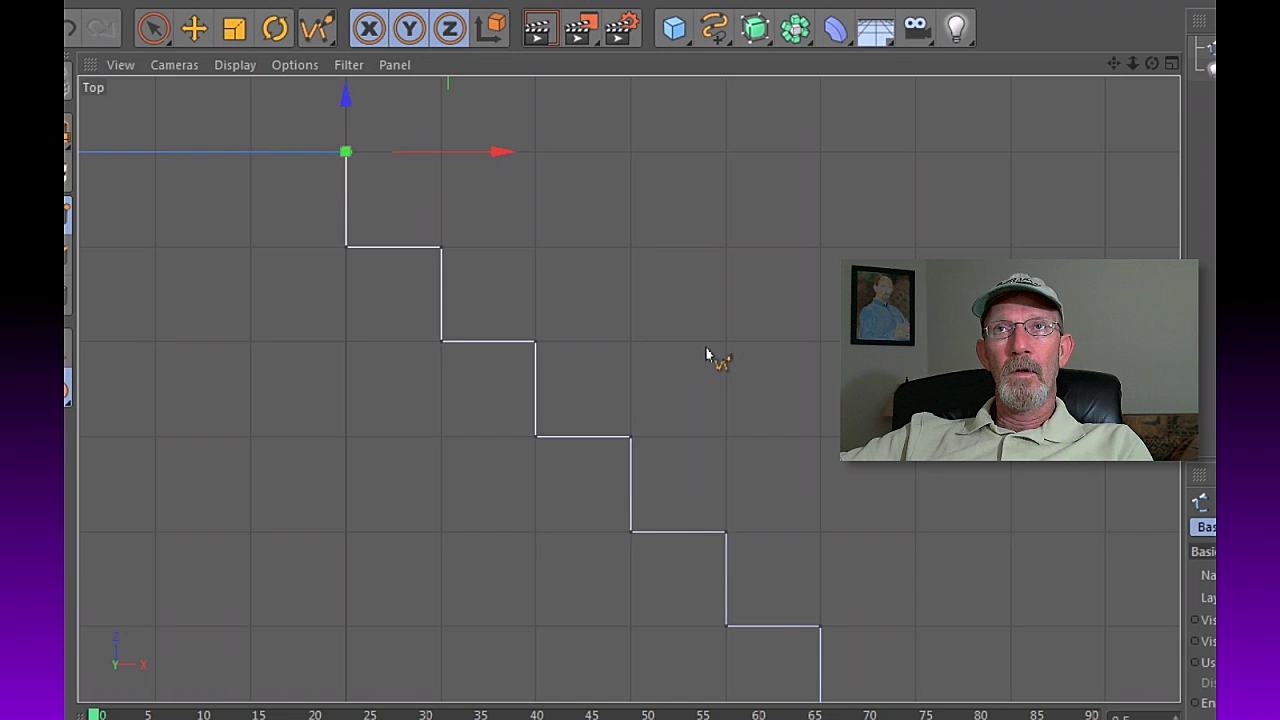
Step: Add a Rectangle spline at the origin and scale it up to about 16 grid squares across
scroll(712, 352, "down", 4)
left_click_drag(1113, 64, 1065, 16)
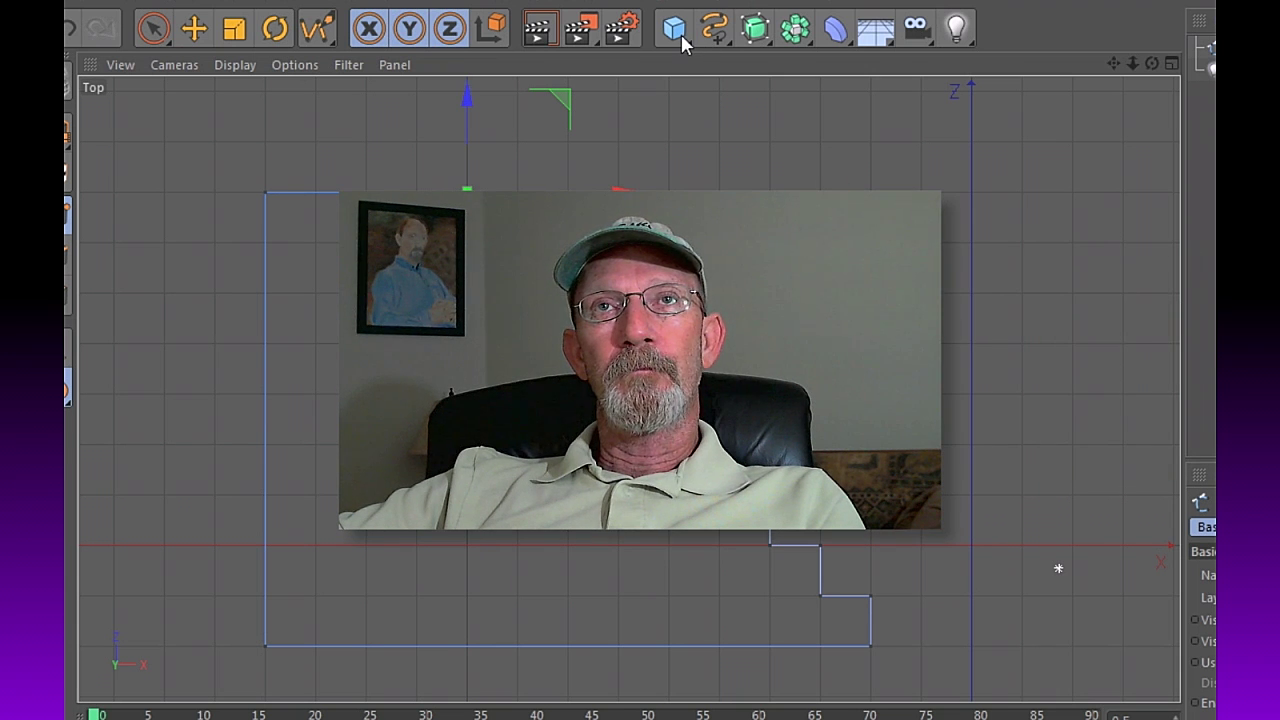
left_click(714, 30)
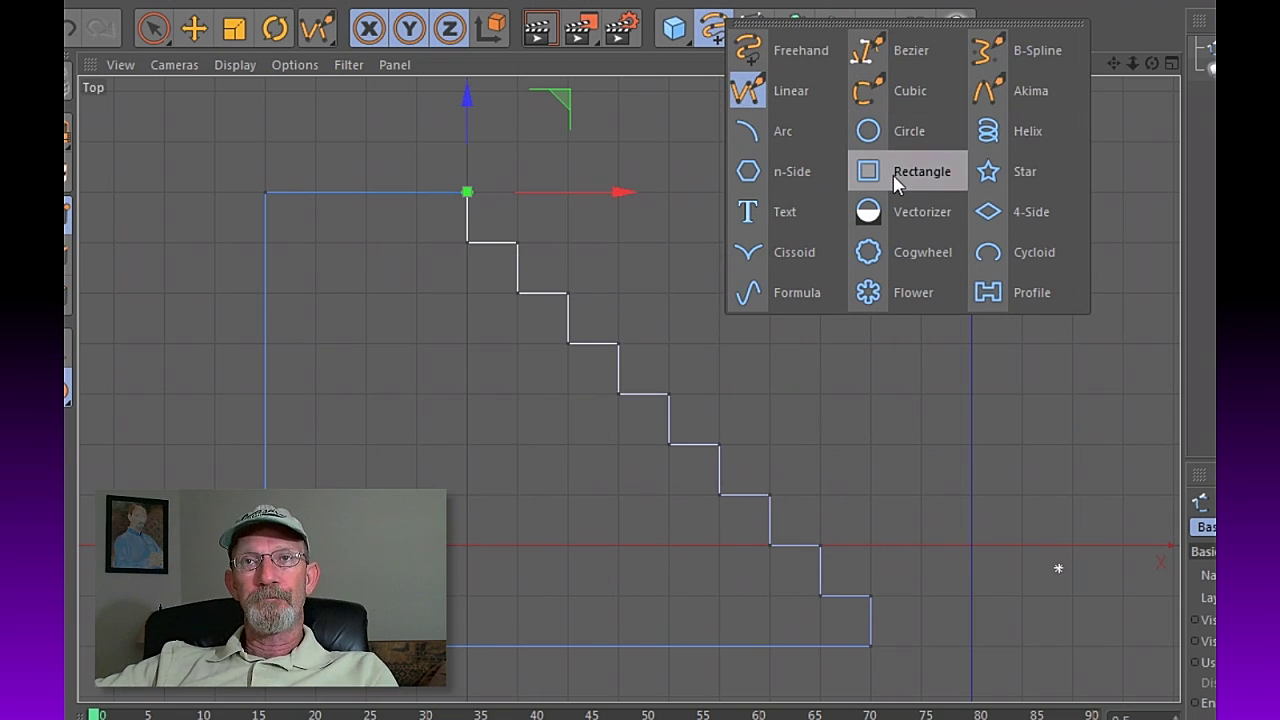
left_click(897, 176)
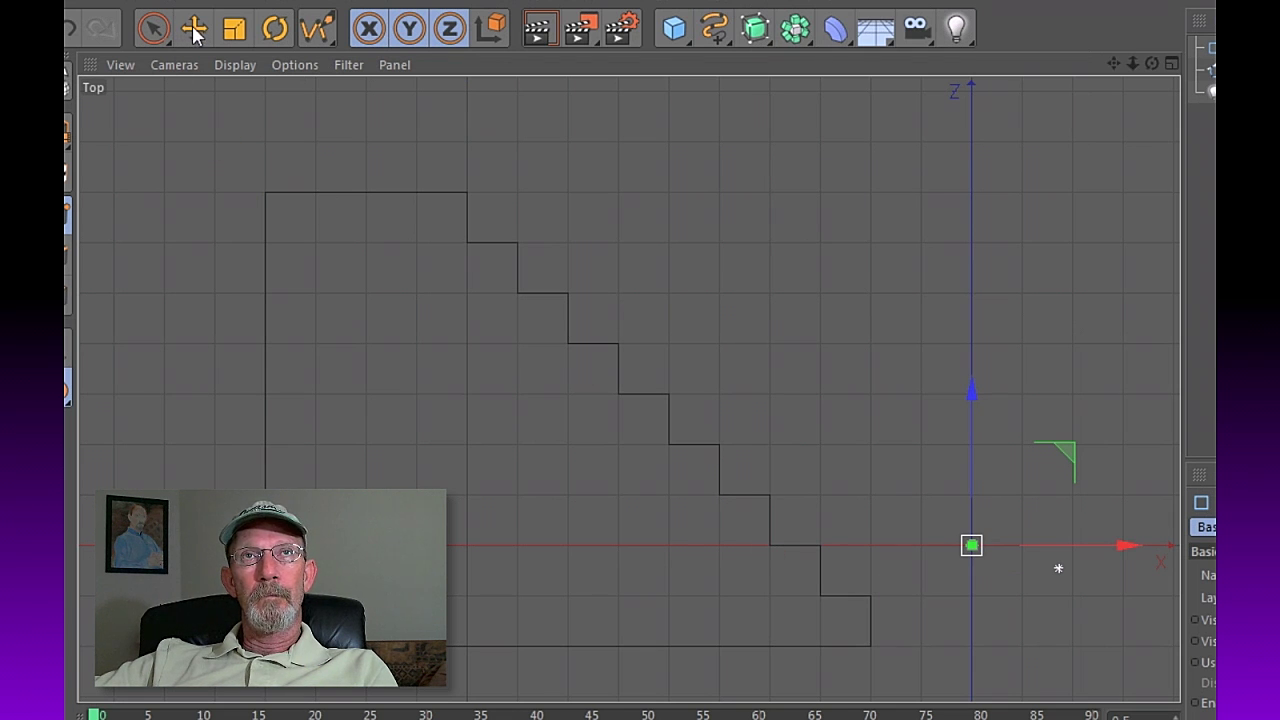
left_click(238, 32)
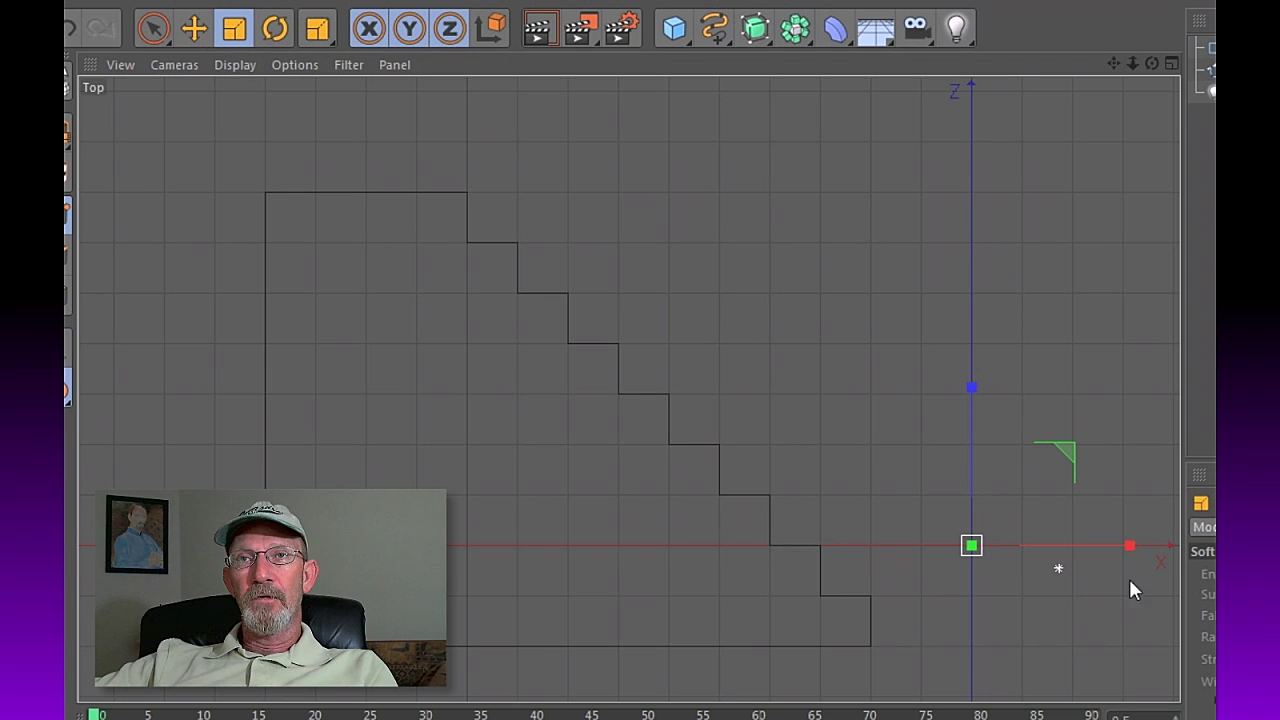
left_click_drag(1133, 553, 1185, 553)
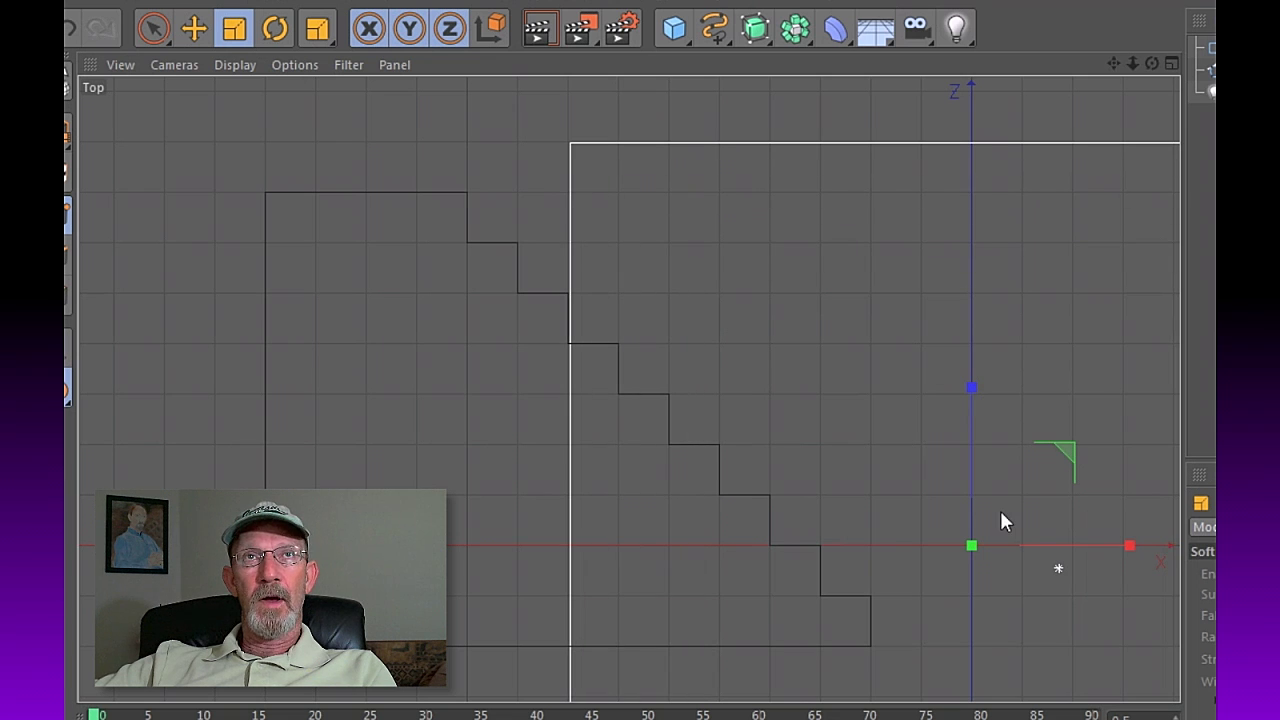
Step: Move the Rectangle spline about 8 grid squares in negative X and 2.5 in positive Z so it surrounds the stair profile
left_click(195, 30)
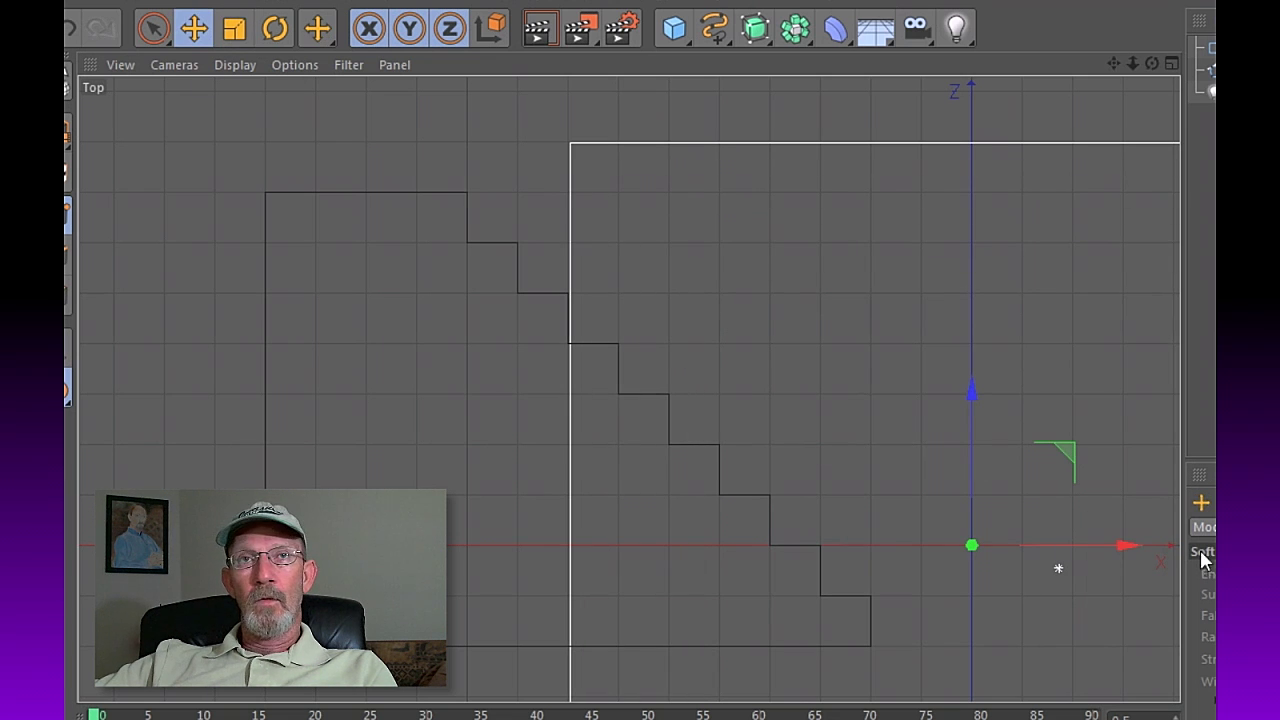
left_click_drag(1127, 550, 680, 485)
left_click_drag(570, 388, 574, 262)
mouse_move(1134, 66)
left_mouse_down()
mouse_move(1060, 66)
mouse_move(1090, 66)
left_mouse_up()
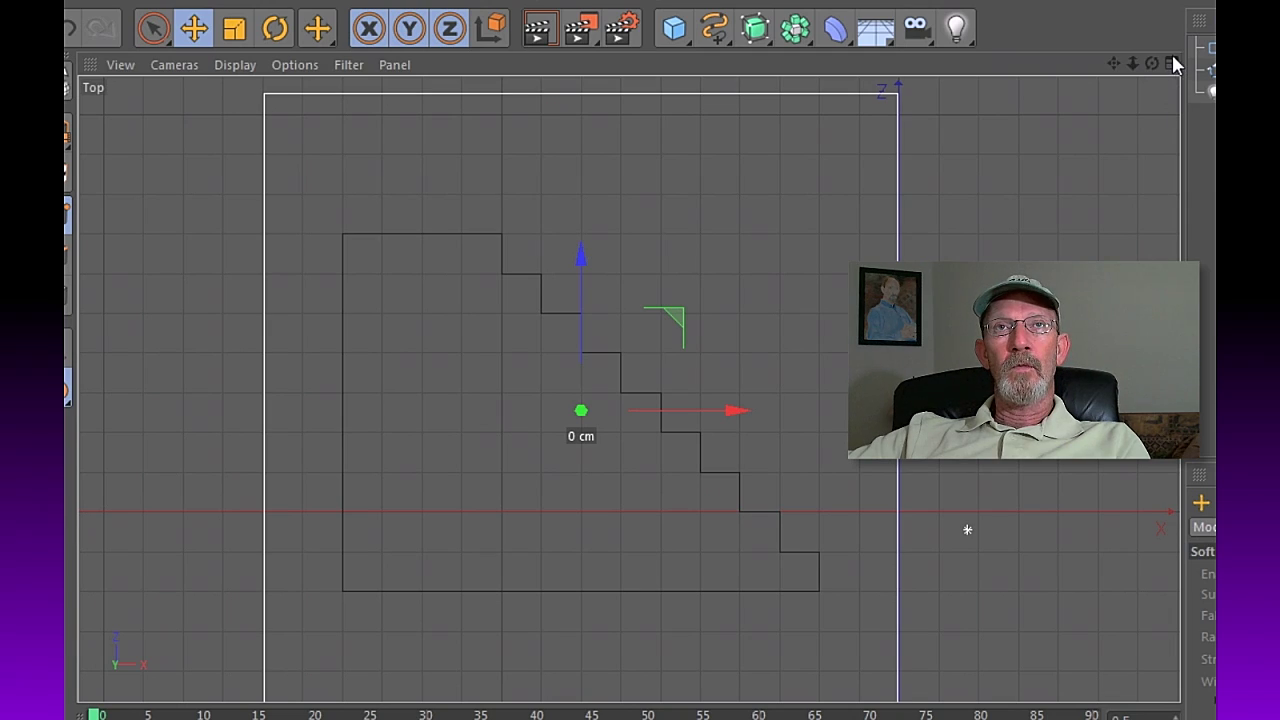
Step: Switch to a full-size Perspective view and add an Extrude NURBS object
left_click(1171, 63)
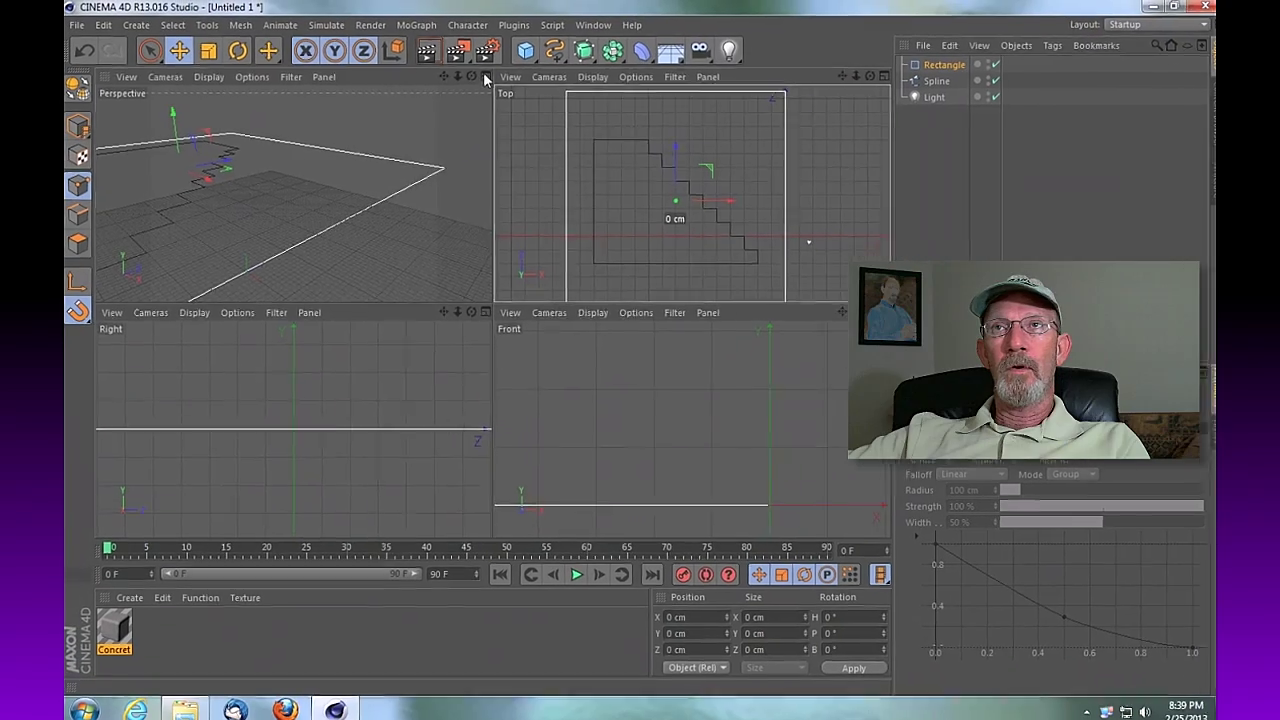
left_click(531, 72)
left_click_drag(848, 77, 780, 77)
left_click_drag(862, 77, 800, 58)
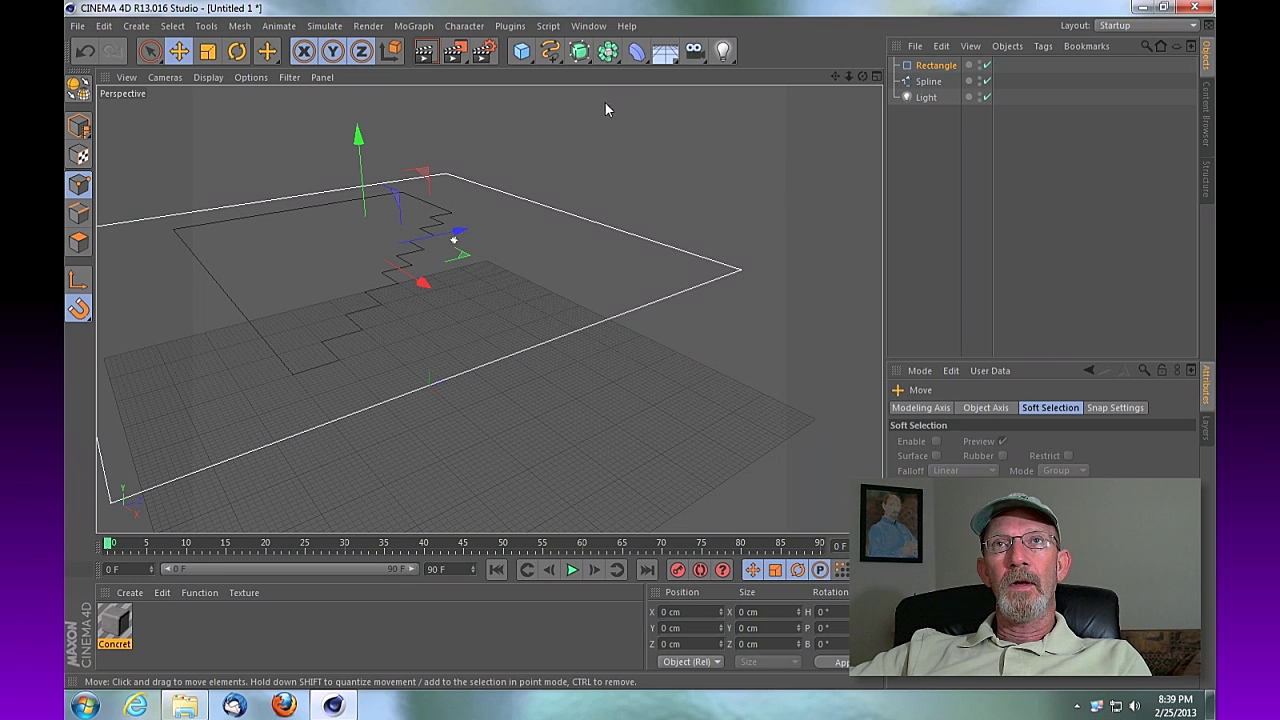
left_click(577, 54)
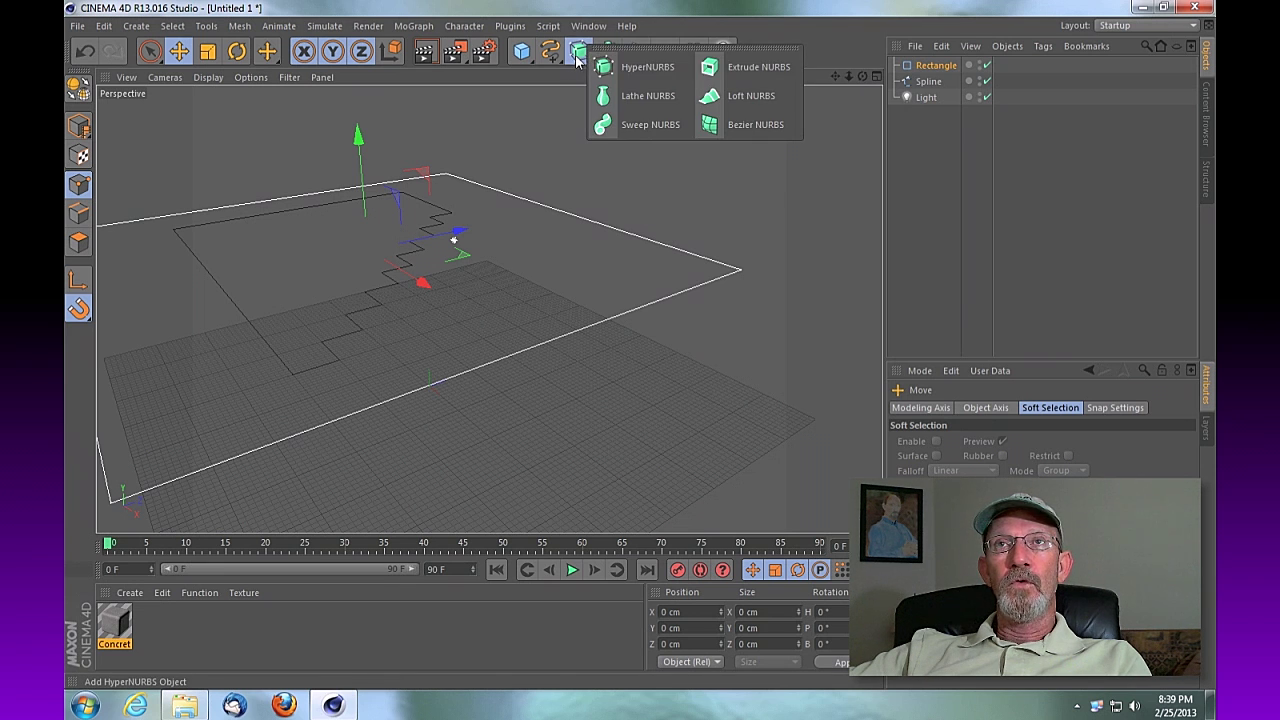
left_click(776, 70)
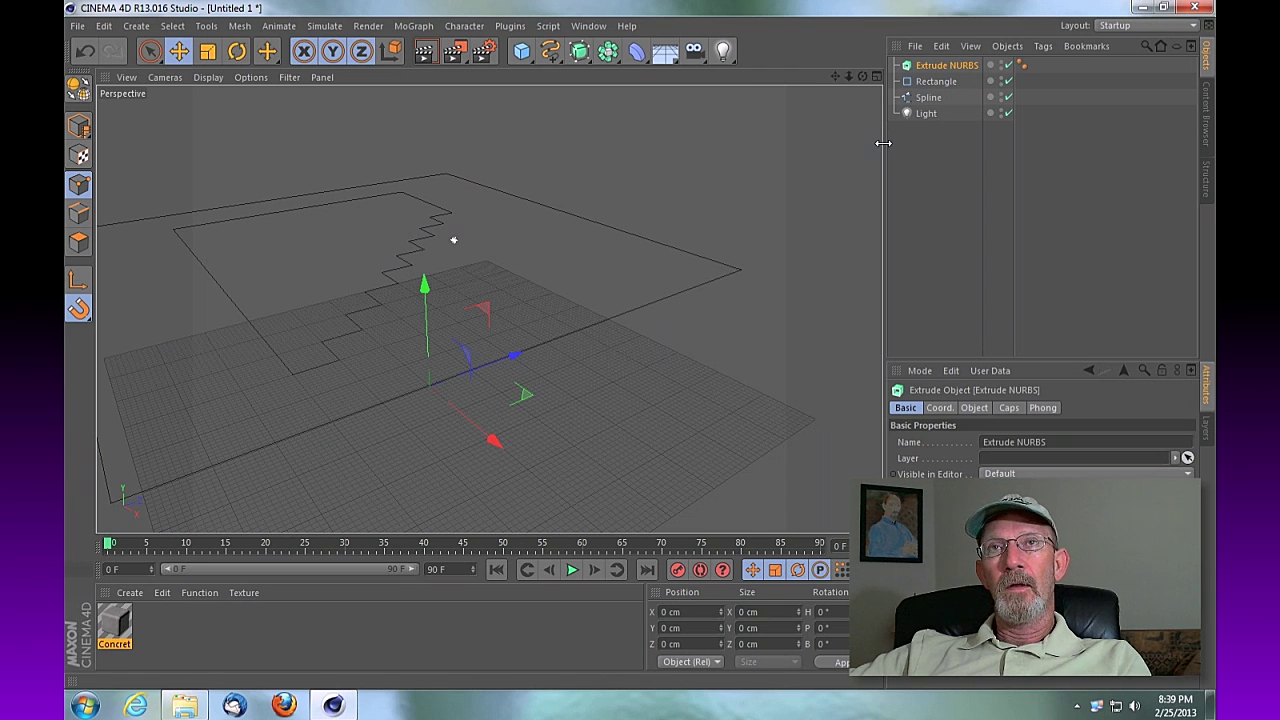
Step: Nest the stair Spline and the Rectangle under the Extrude NURBS object, with the Spline first
left_click(928, 98)
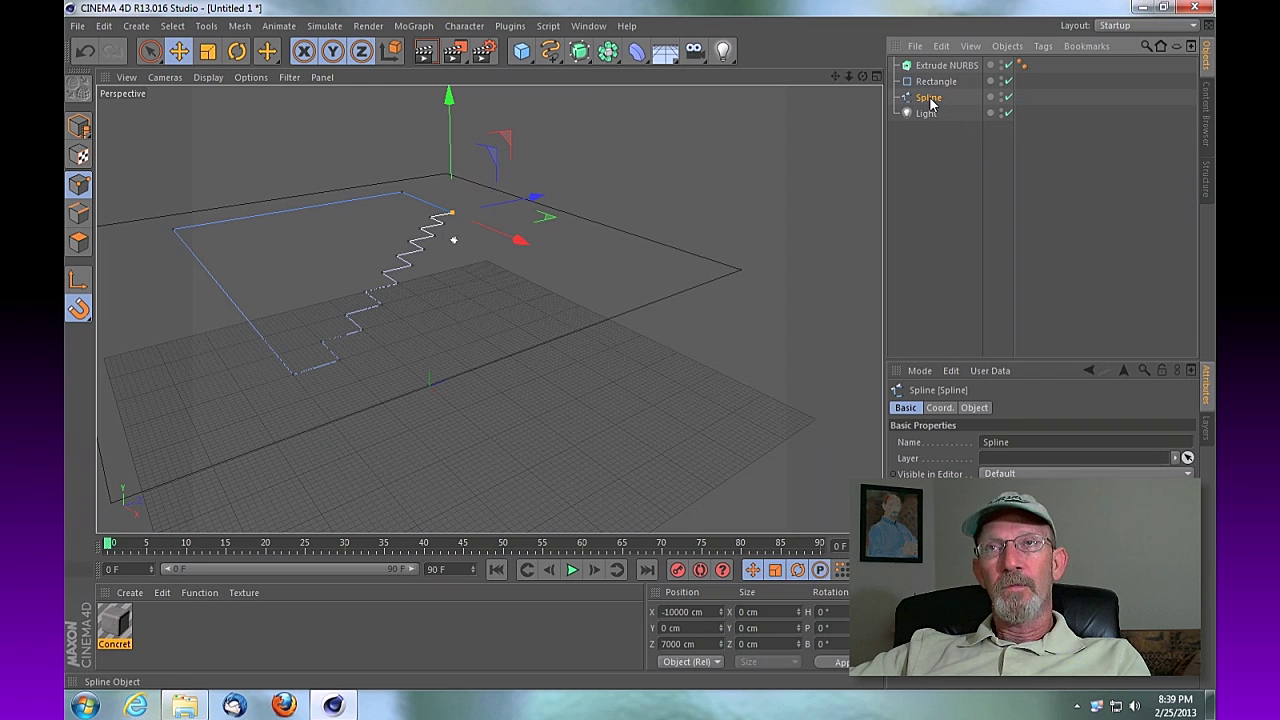
left_click_drag(930, 100, 932, 68)
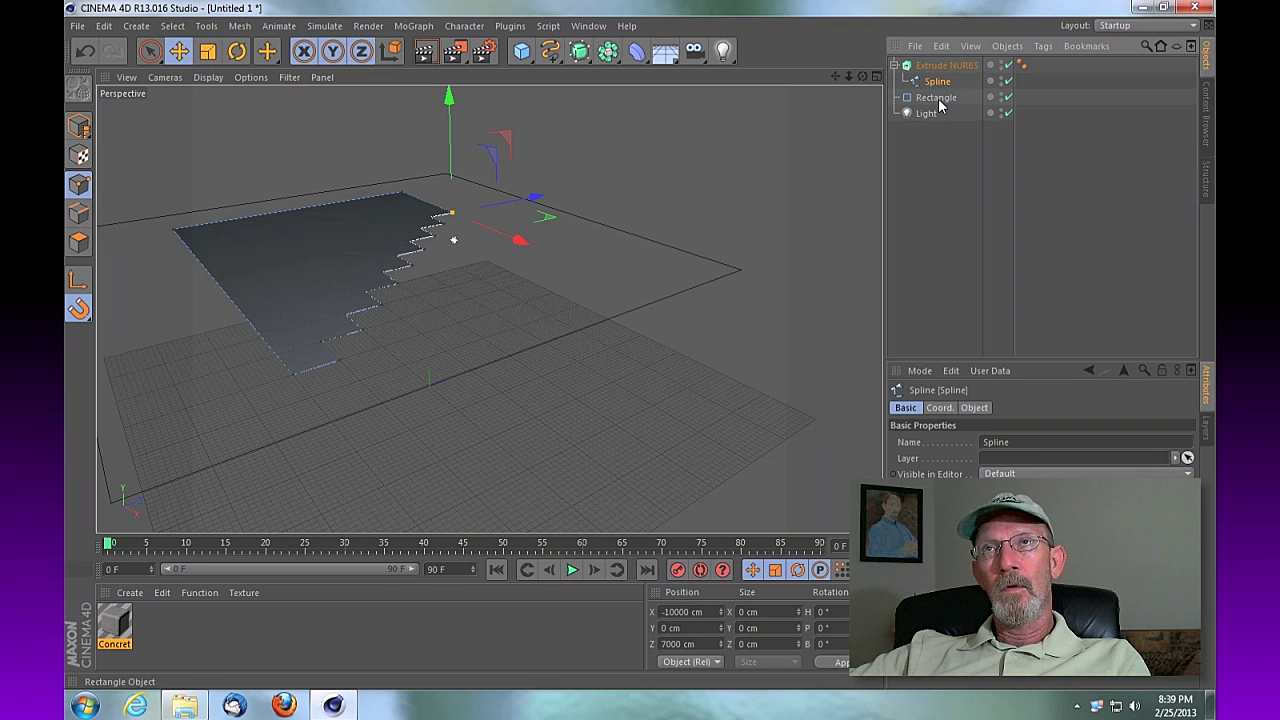
left_click(940, 98)
left_click_drag(950, 100, 945, 92)
Step: Set the Extrude NURBS movement to 4102 cm in Y and 0 cm in Z to extrude the stairs vertically
left_click(952, 66)
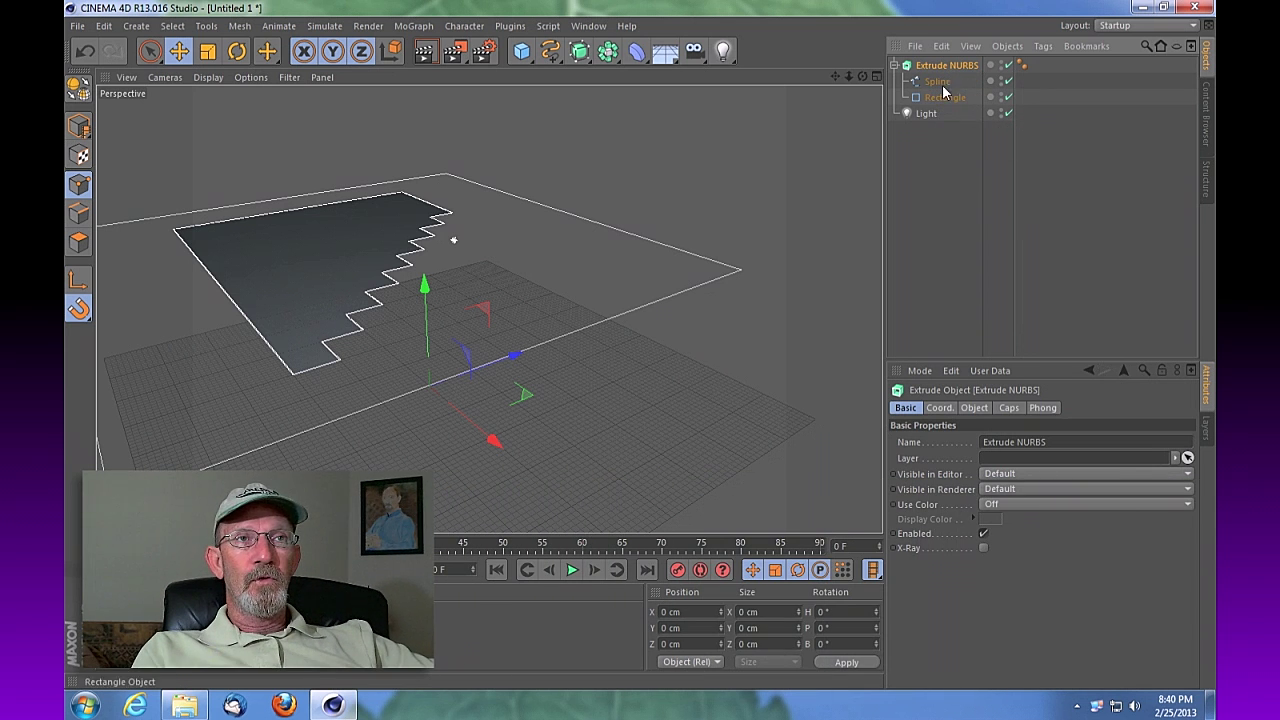
left_click(973, 408)
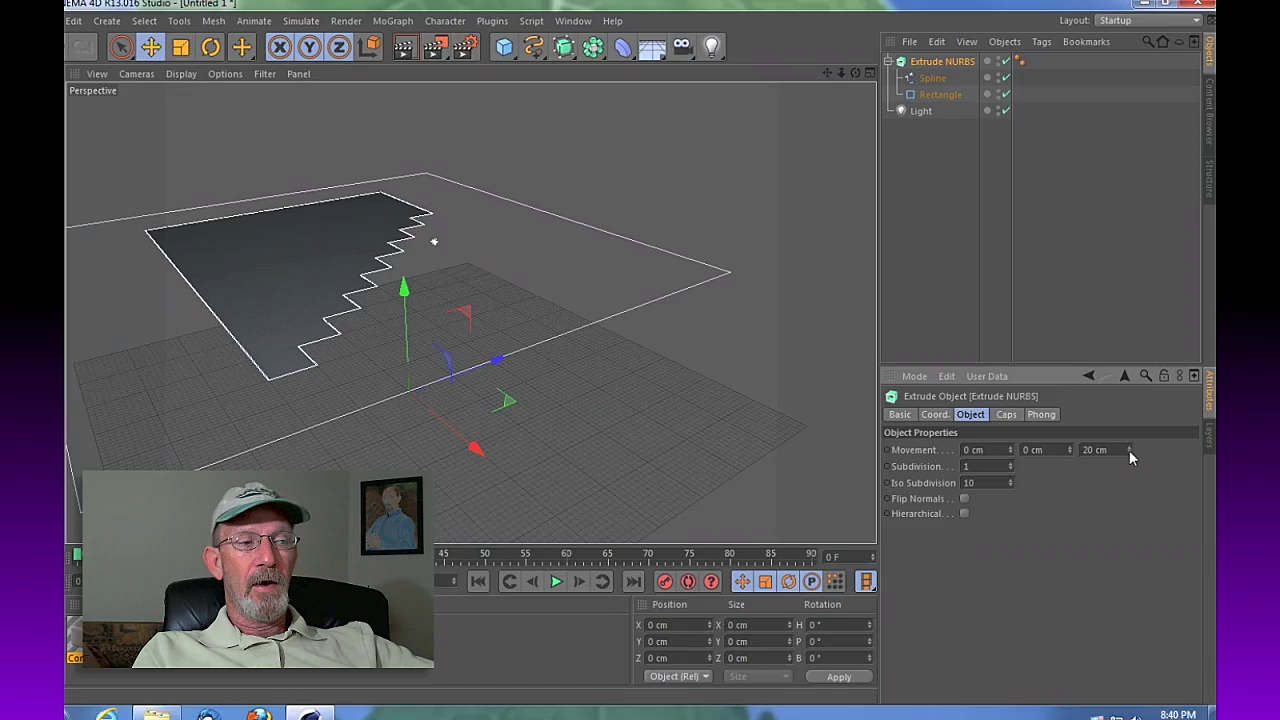
left_click_drag(1117, 442, 1027, 443)
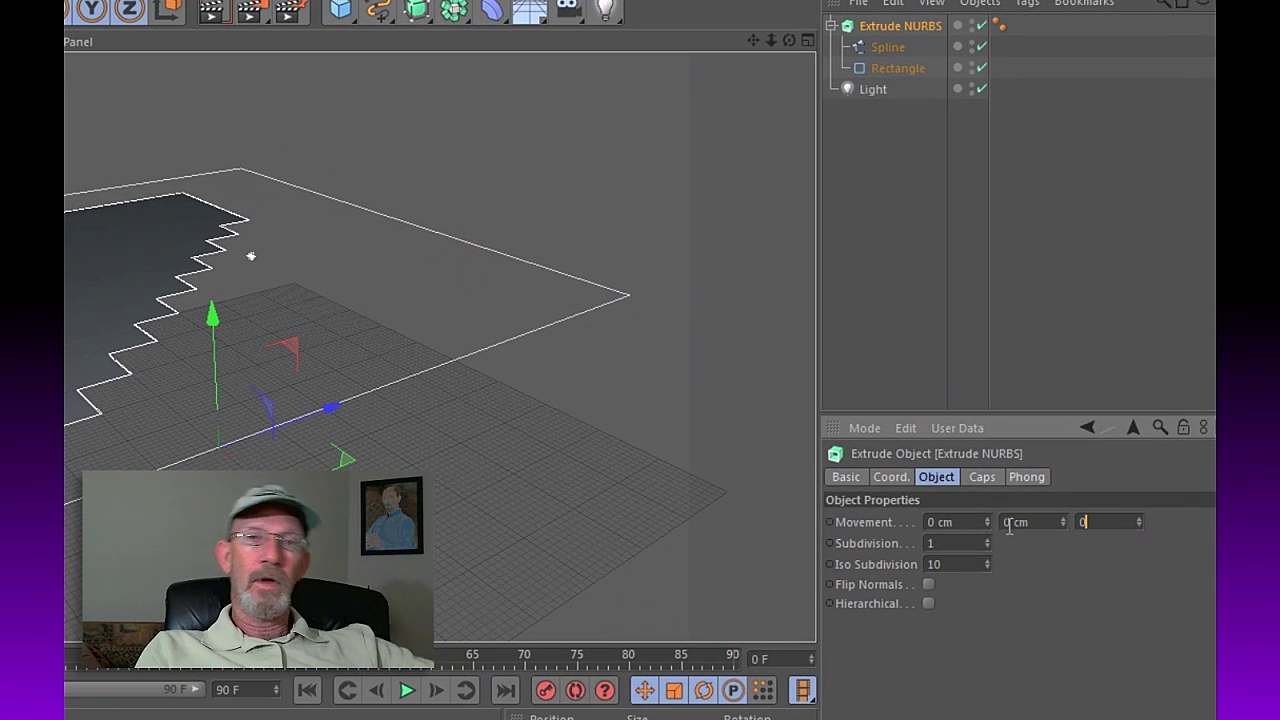
type("0")
key("Return")
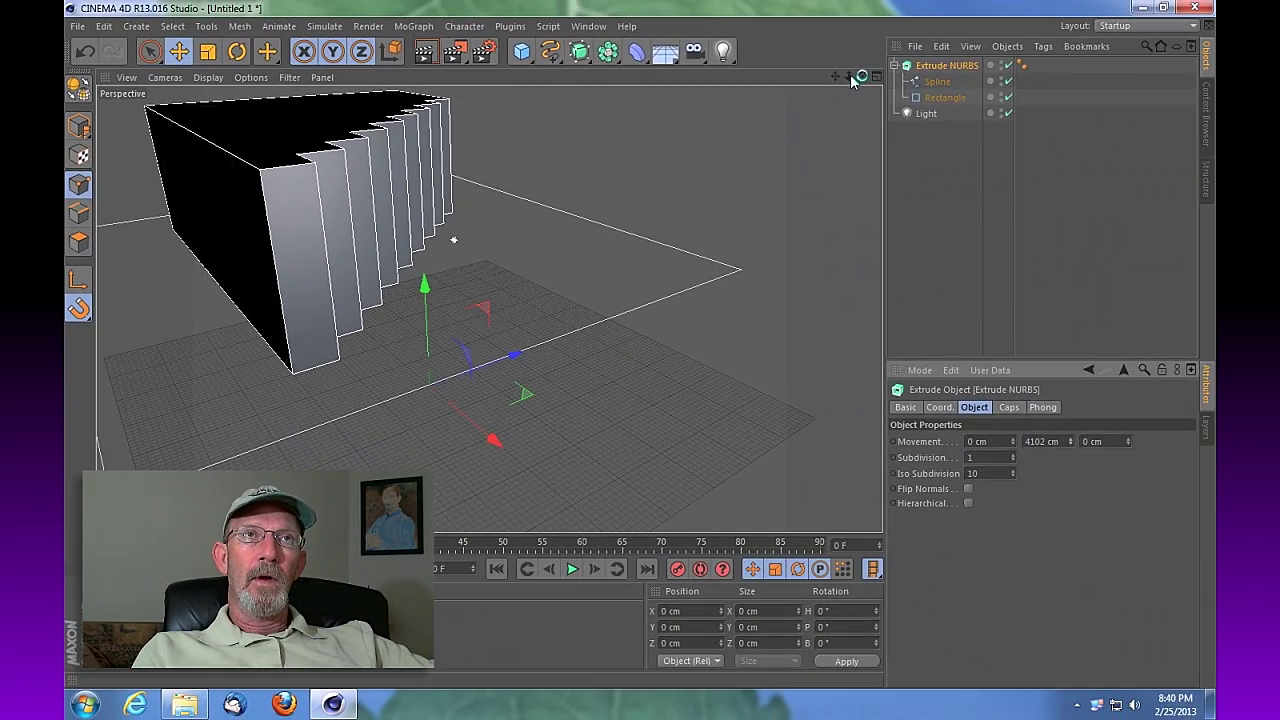
left_click_drag(850, 77, 865, 83)
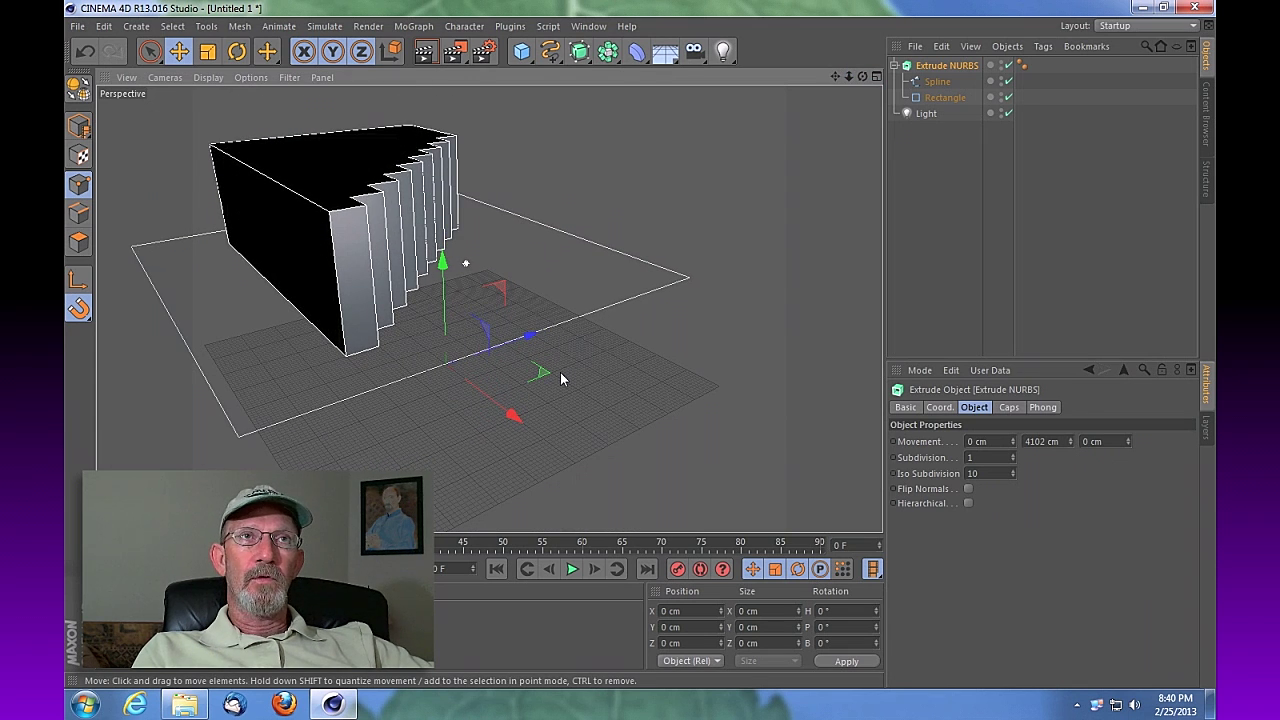
Step: Hide the Rectangle by setting both Visible in Editor and Visible in Renderer to Off, and deselect it
left_click(944, 98)
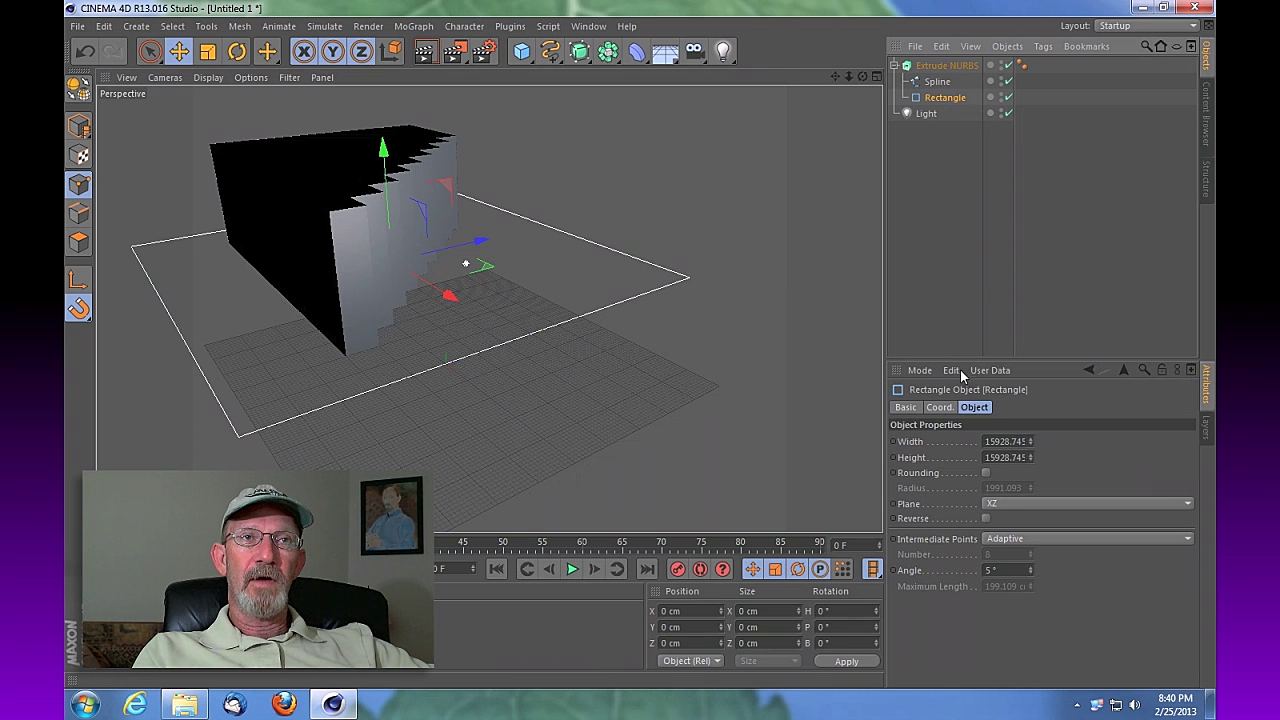
left_click(905, 407)
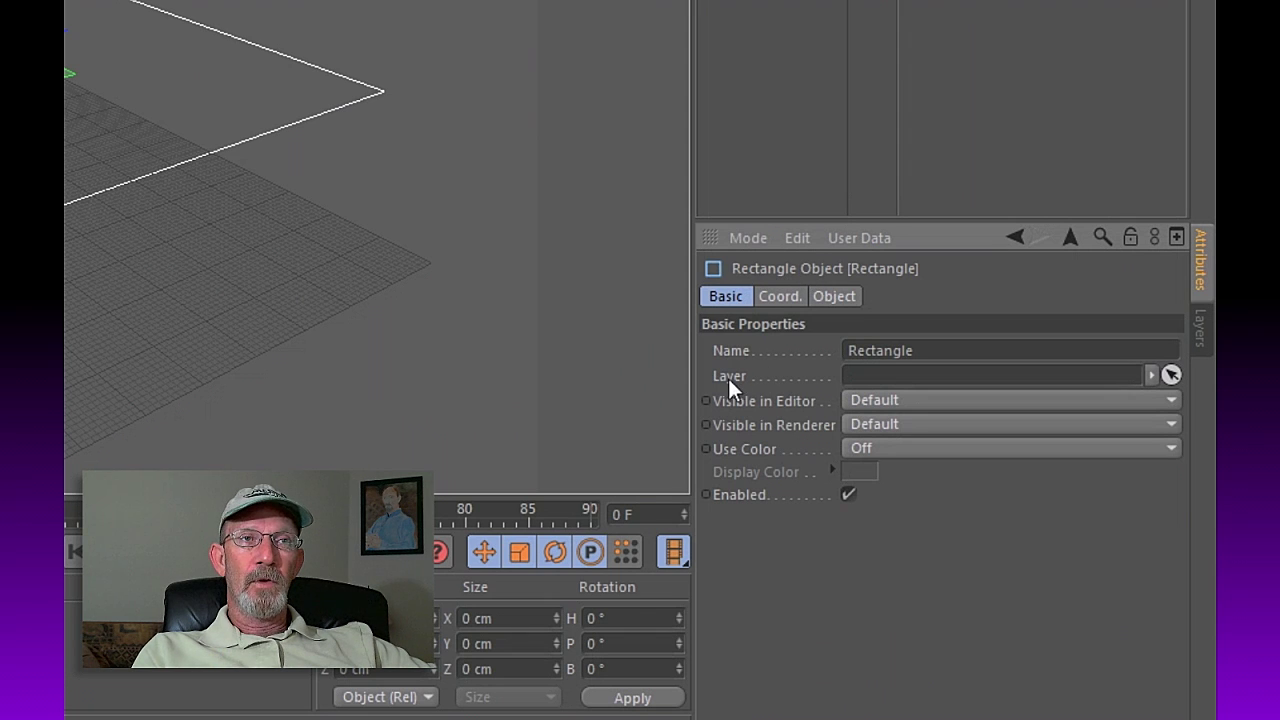
left_click(918, 400)
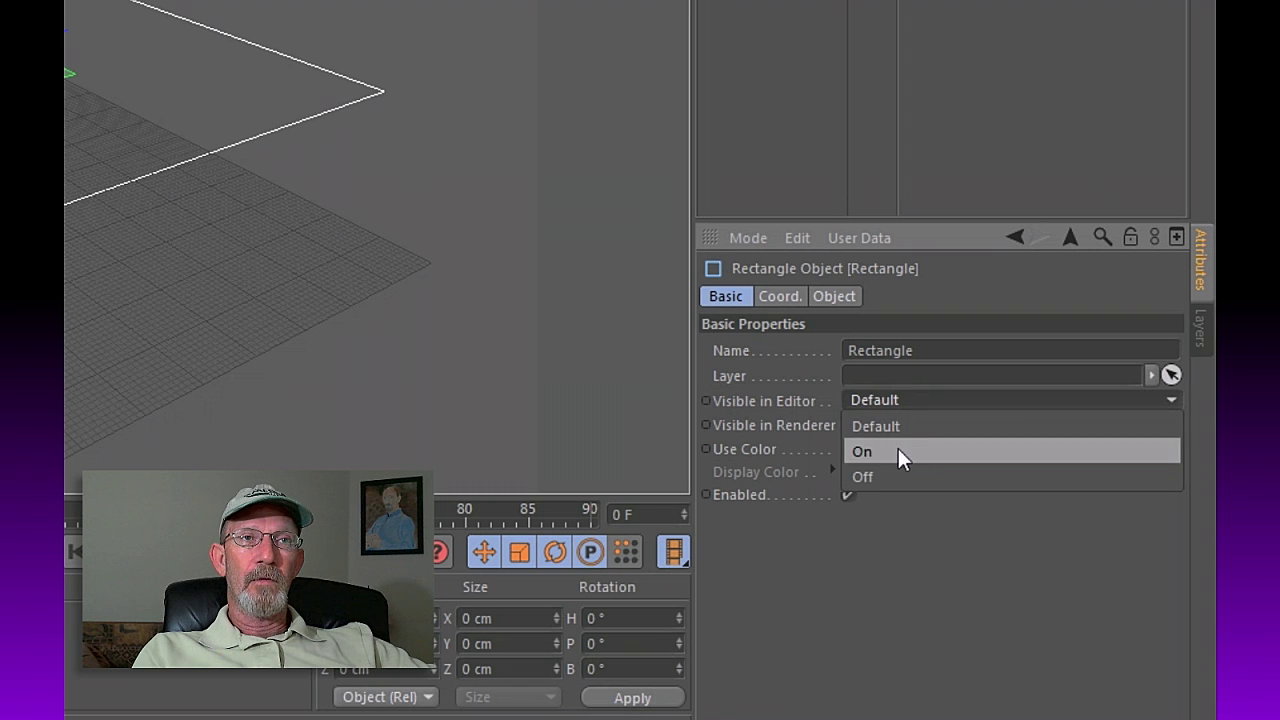
left_click(894, 476)
left_click(879, 425)
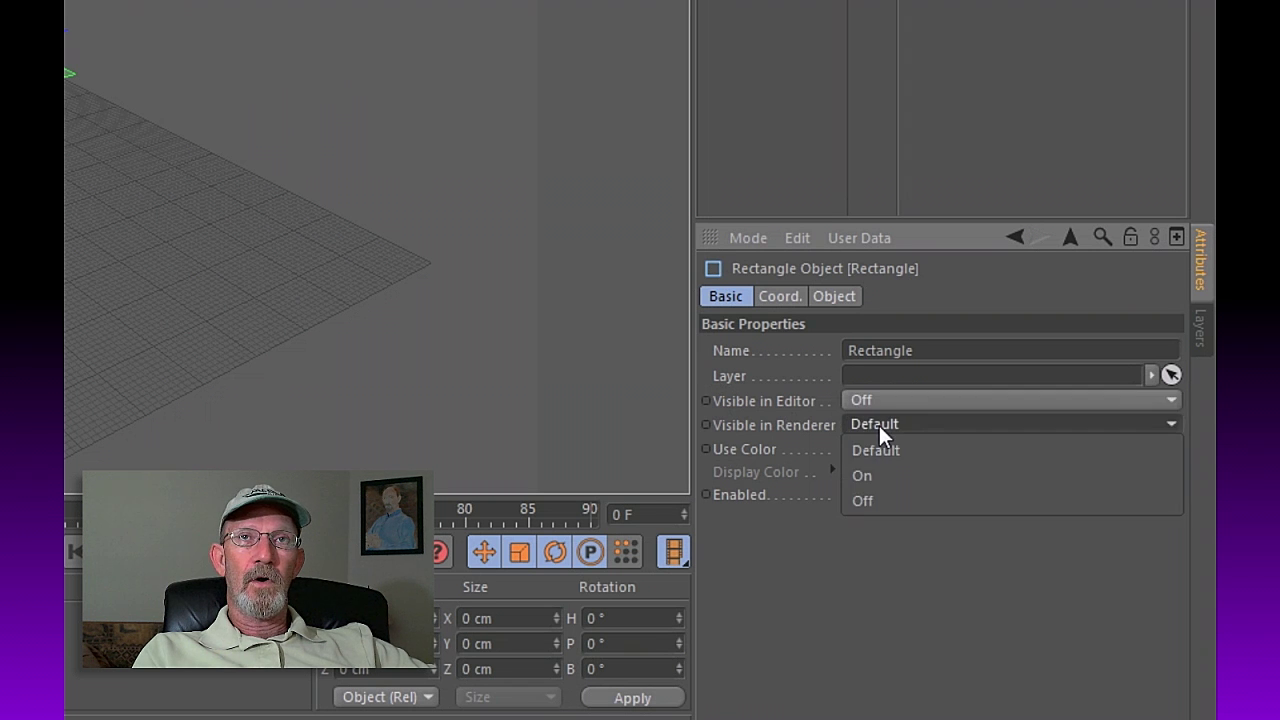
left_click(888, 500)
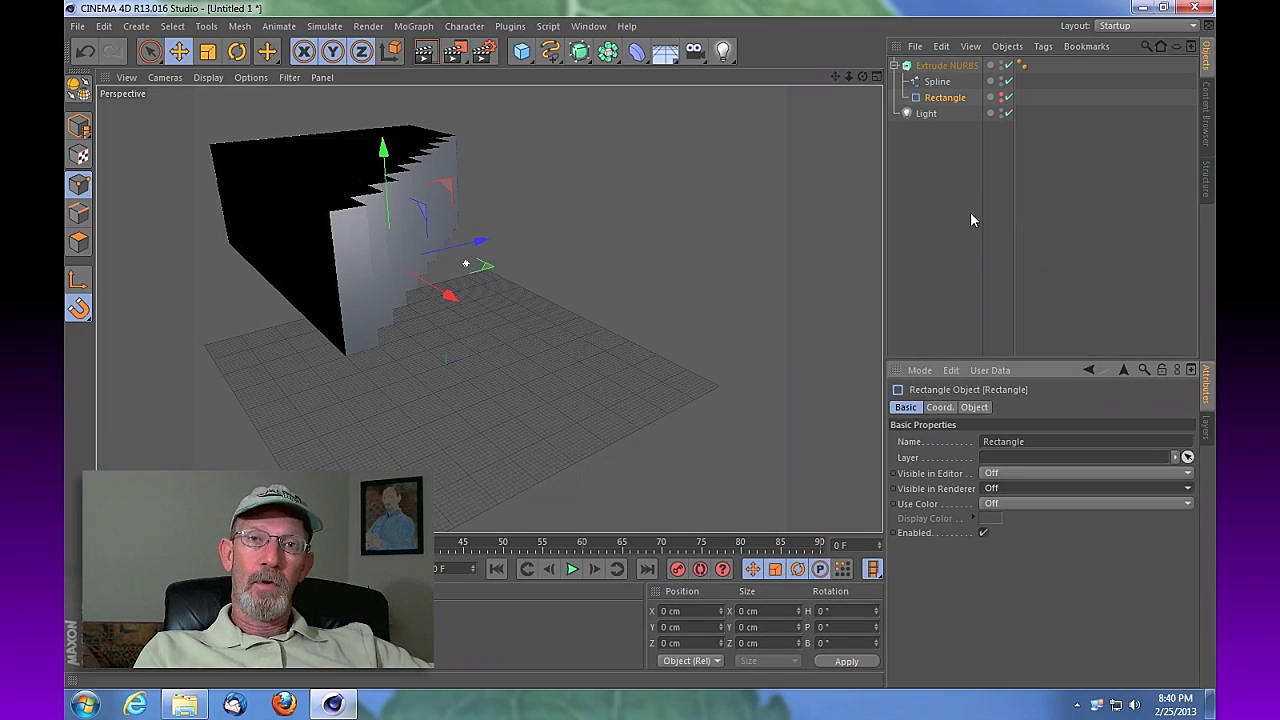
left_click(893, 93)
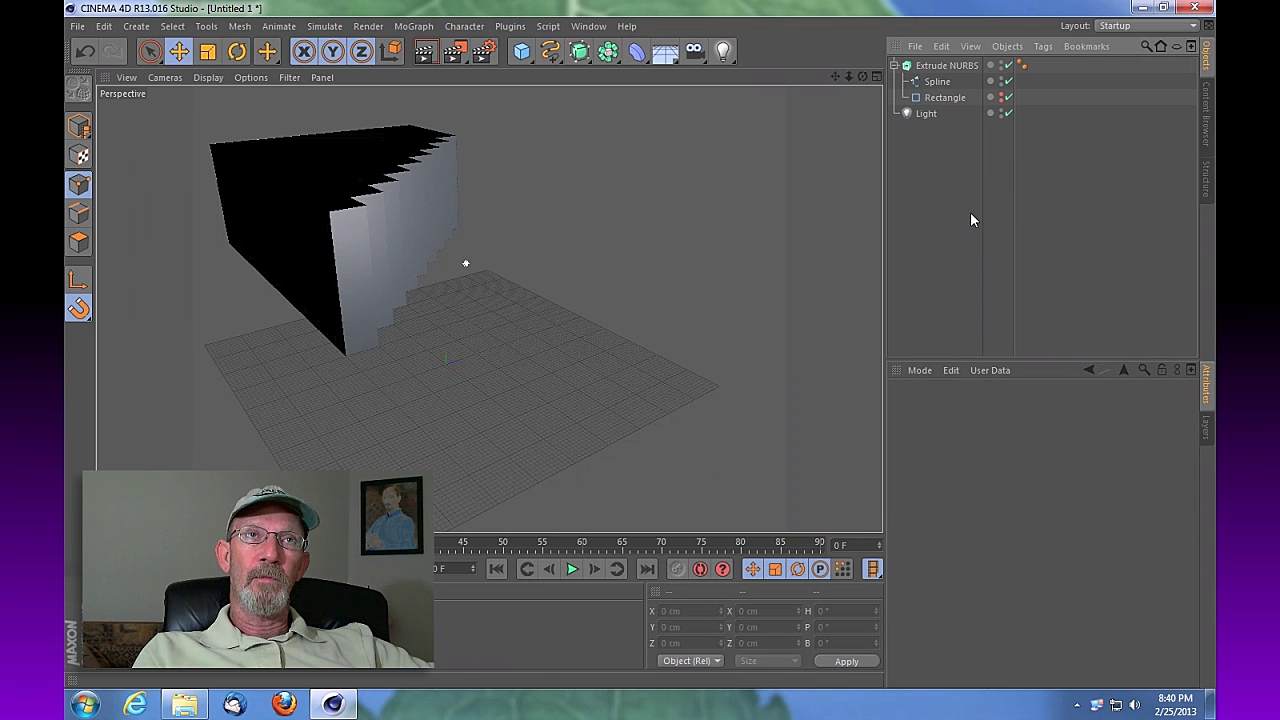
Step: Rotate the Extrude NURBS stairs by eye about their X axis toward an upright position
left_click_drag(862, 76, 489, 308)
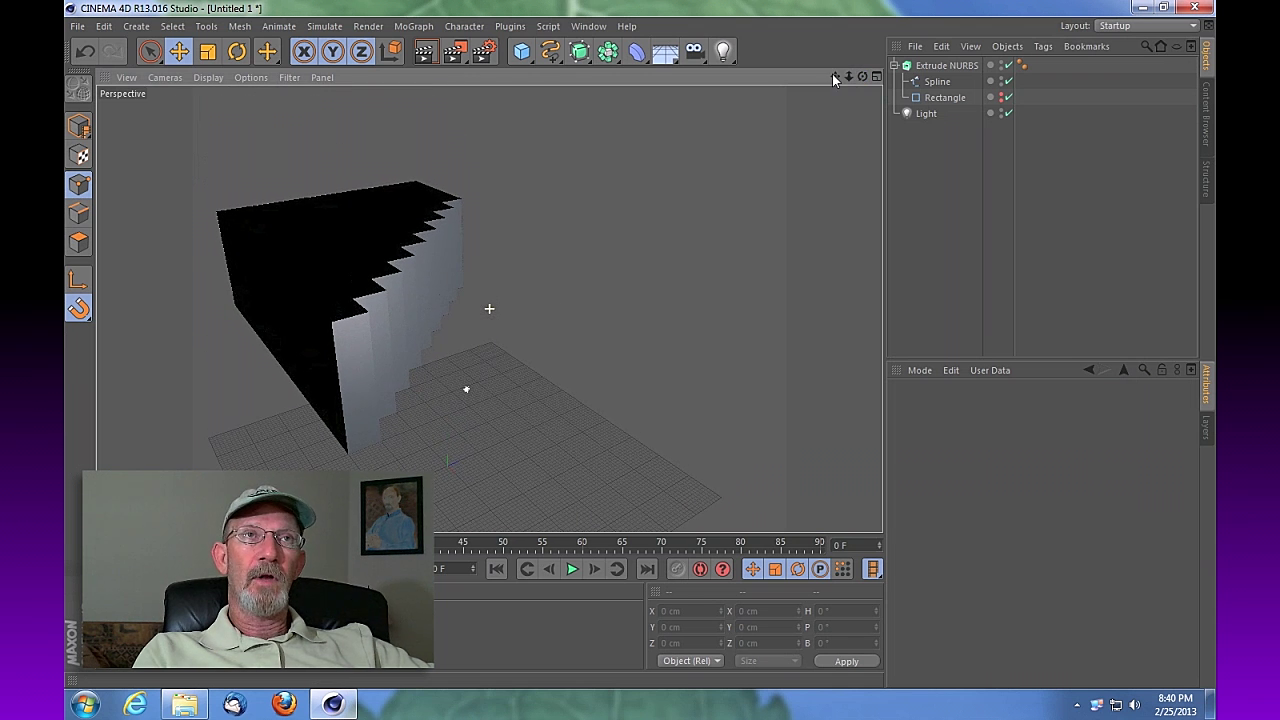
left_click(943, 65)
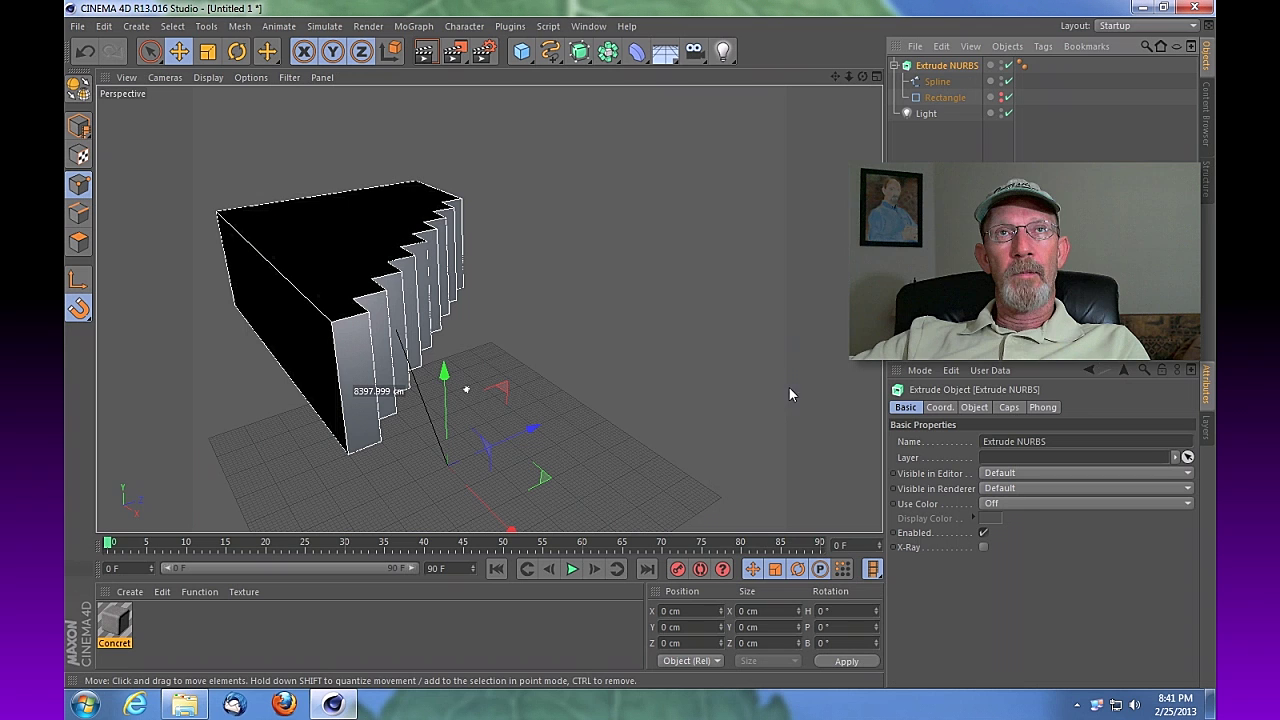
left_click(237, 52)
mouse_move(418, 422)
left_mouse_down()
mouse_move(350, 538)
mouse_move(377, 489)
mouse_move(431, 440)
left_mouse_up()
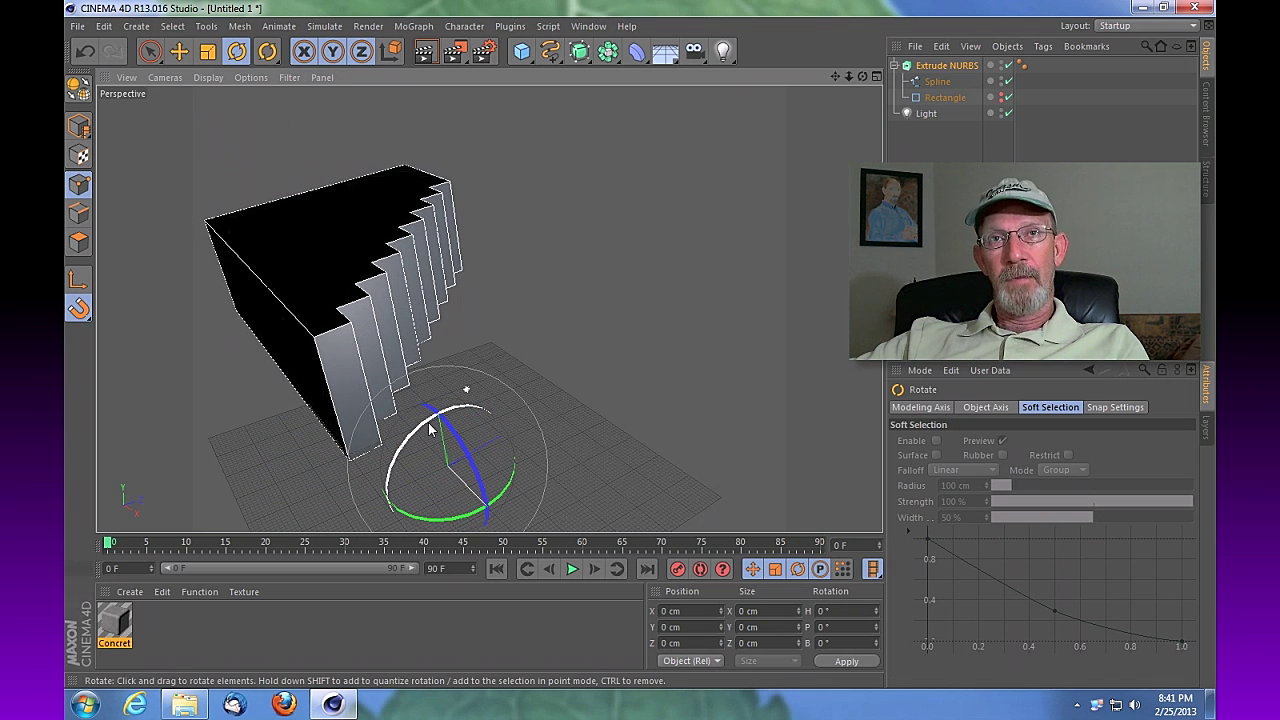
left_click_drag(428, 425, 400, 497)
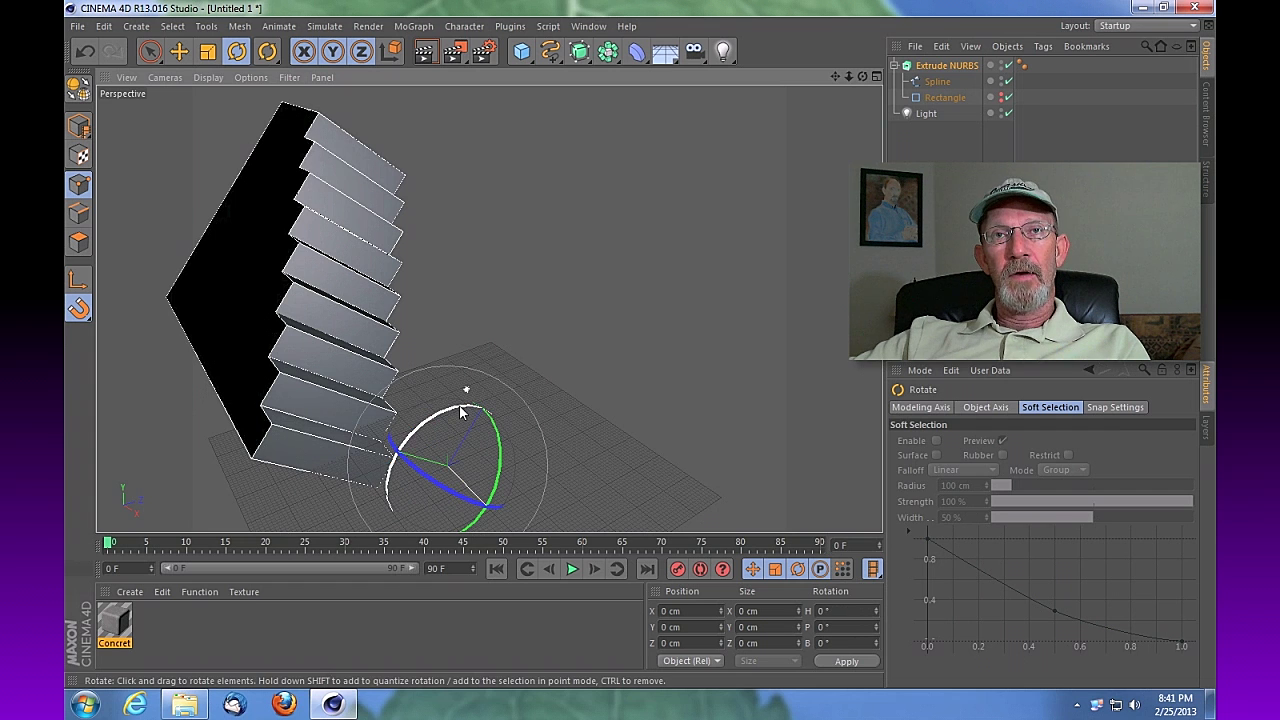
left_click_drag(461, 412, 451, 414)
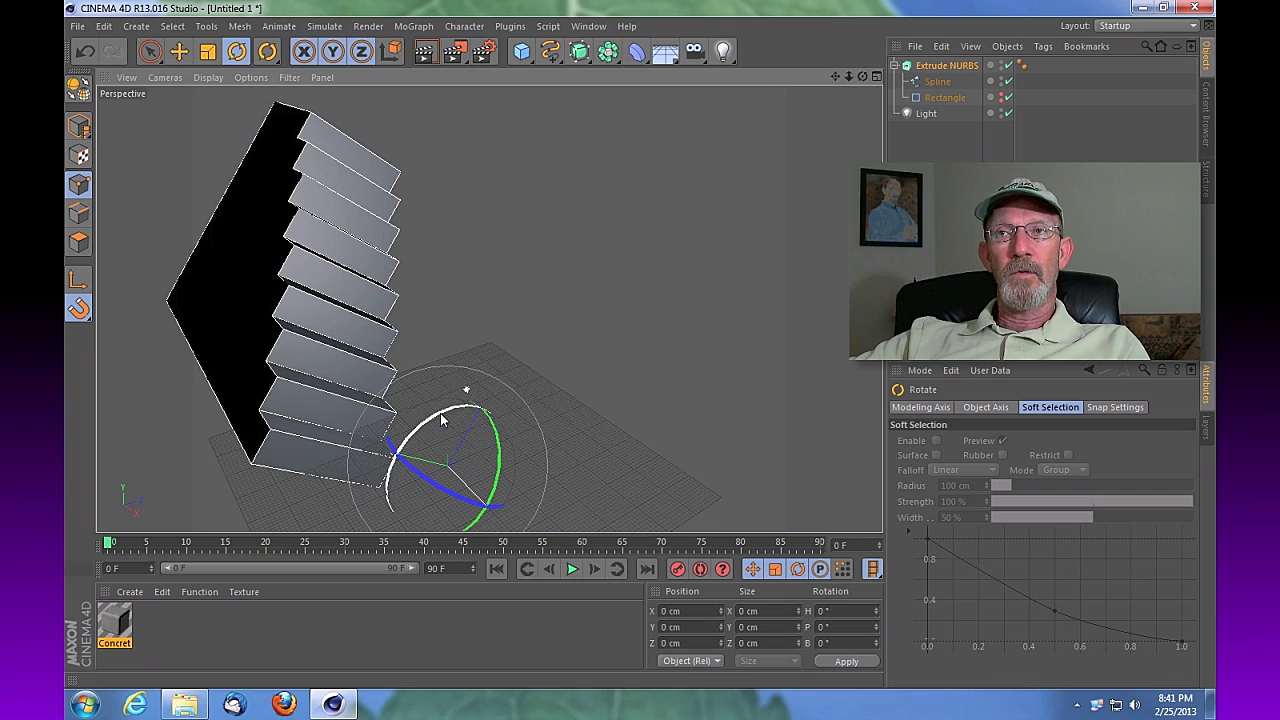
mouse_move(428, 428)
left_mouse_down()
mouse_move(440, 412)
mouse_move(430, 424)
left_mouse_up()
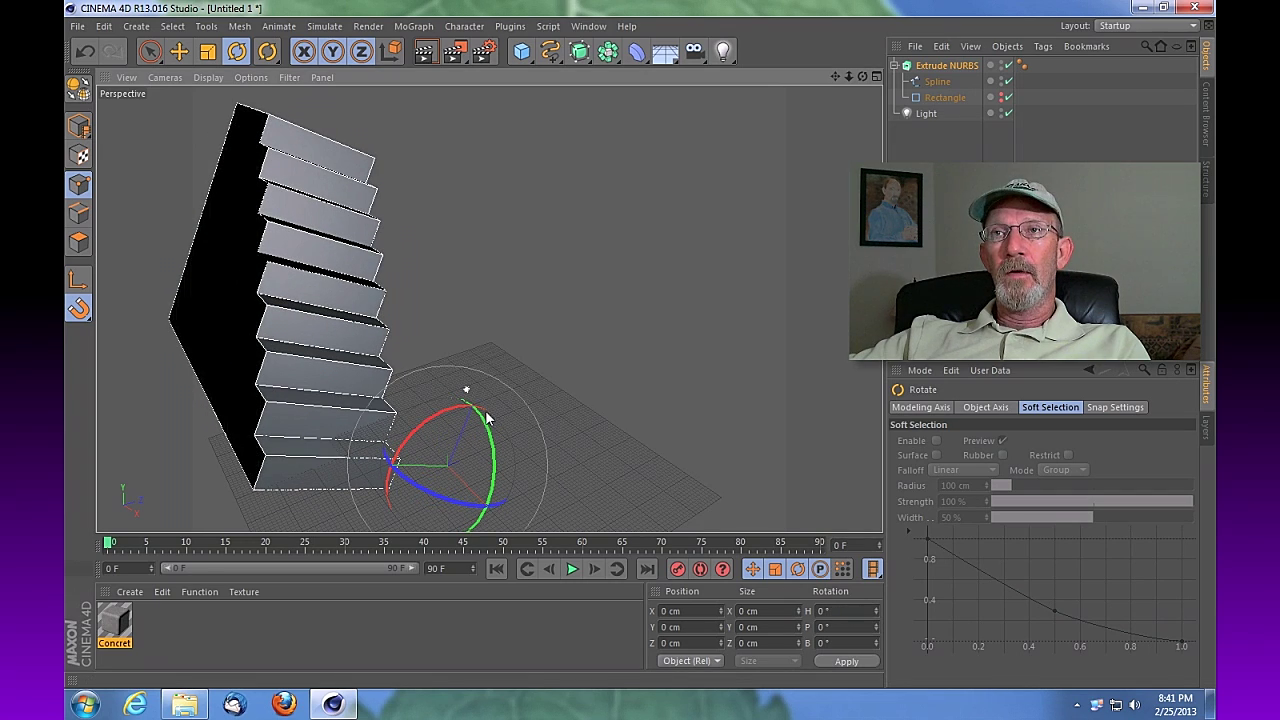
Step: Stand the staircase upright by setting the Extrude NURBS pitch rotation (R.P) to 90°
left_click(940, 66)
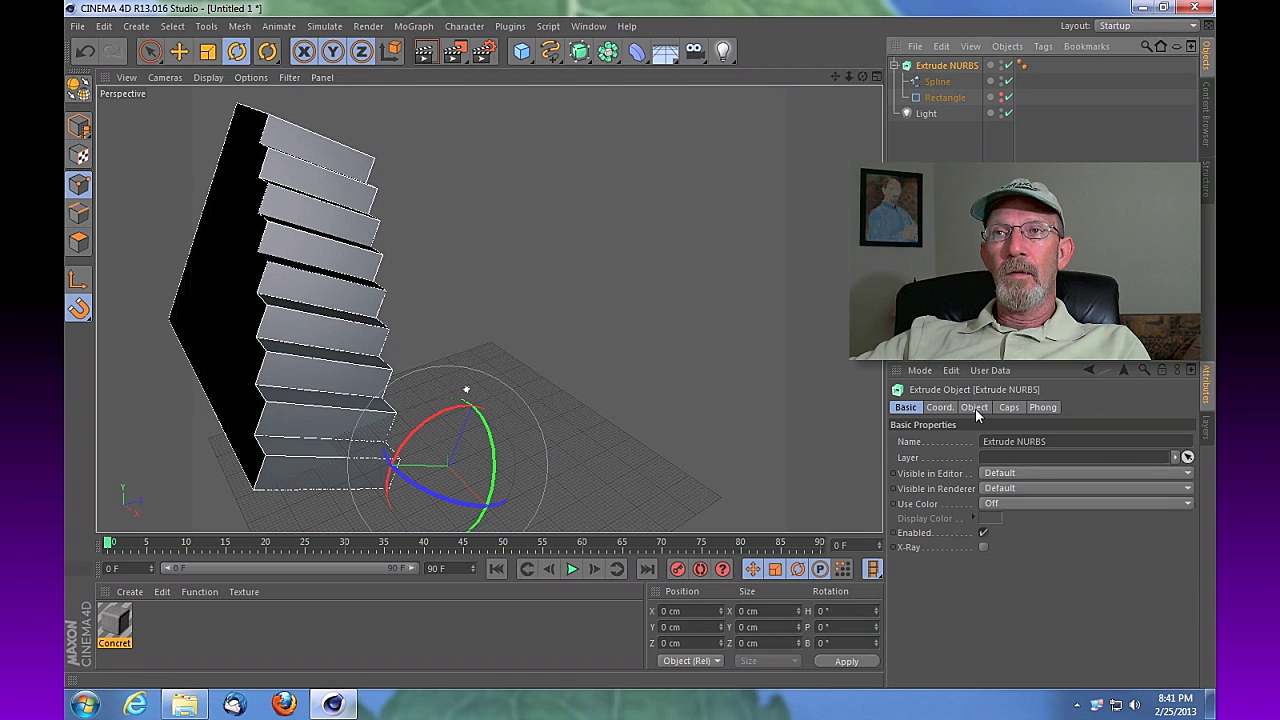
left_click(974, 408)
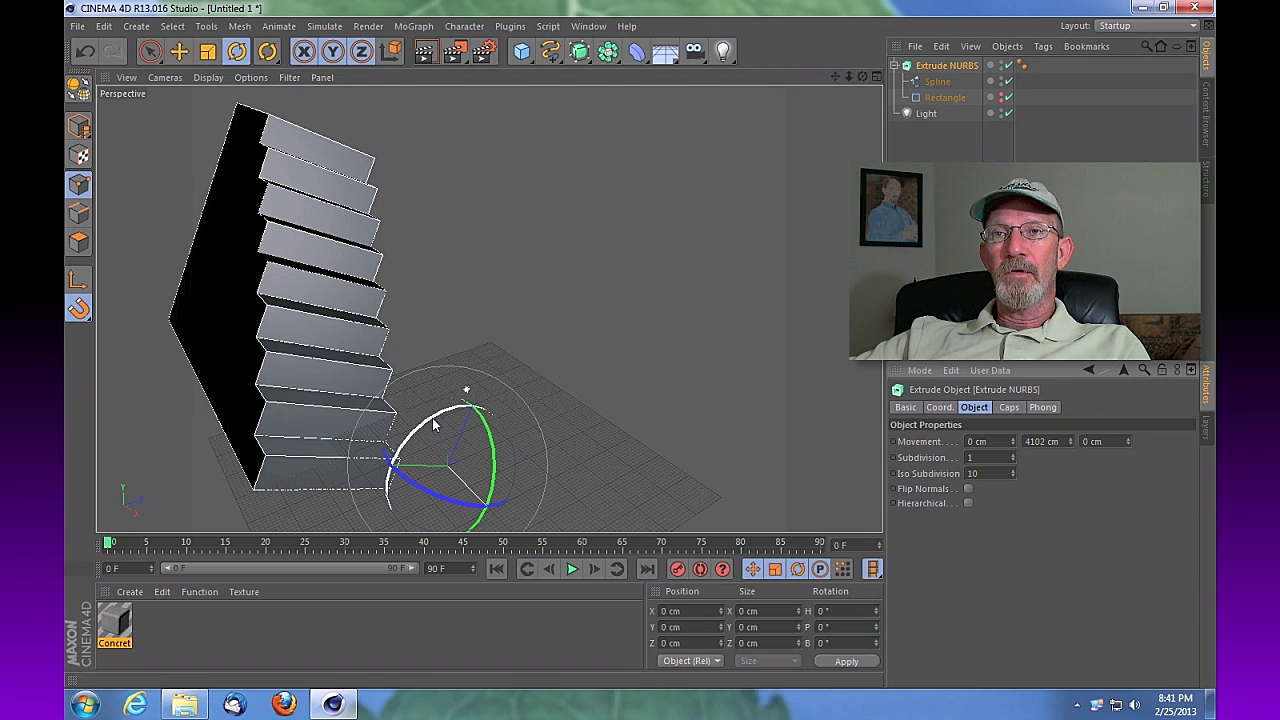
mouse_move(433, 424)
left_mouse_down()
mouse_move(428, 402)
mouse_move(425, 432)
left_mouse_up()
left_click(938, 408)
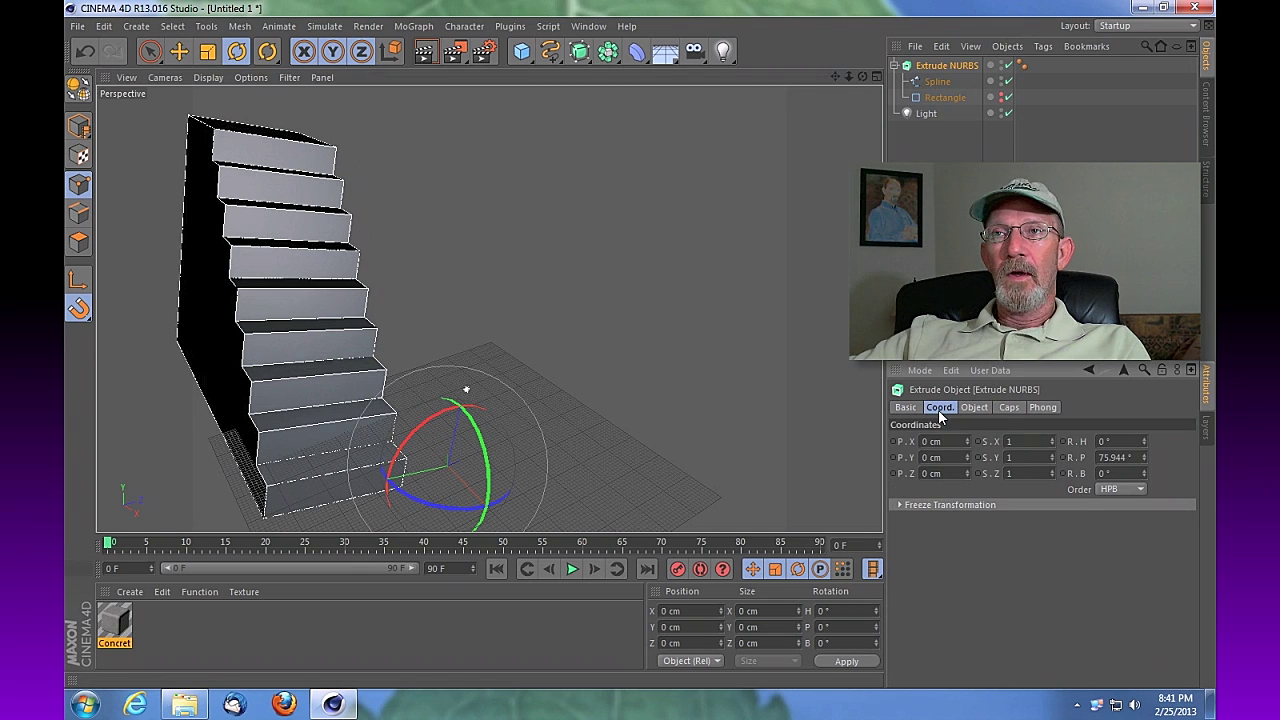
left_click(1113, 457)
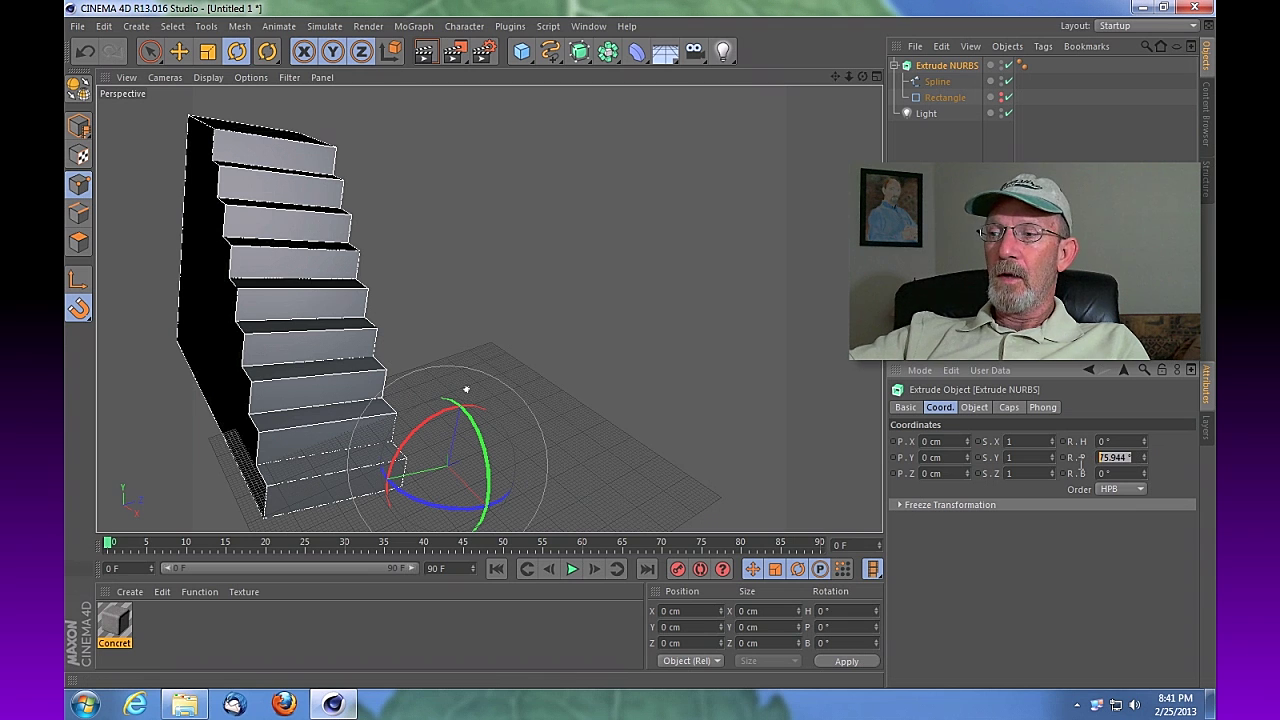
type("90")
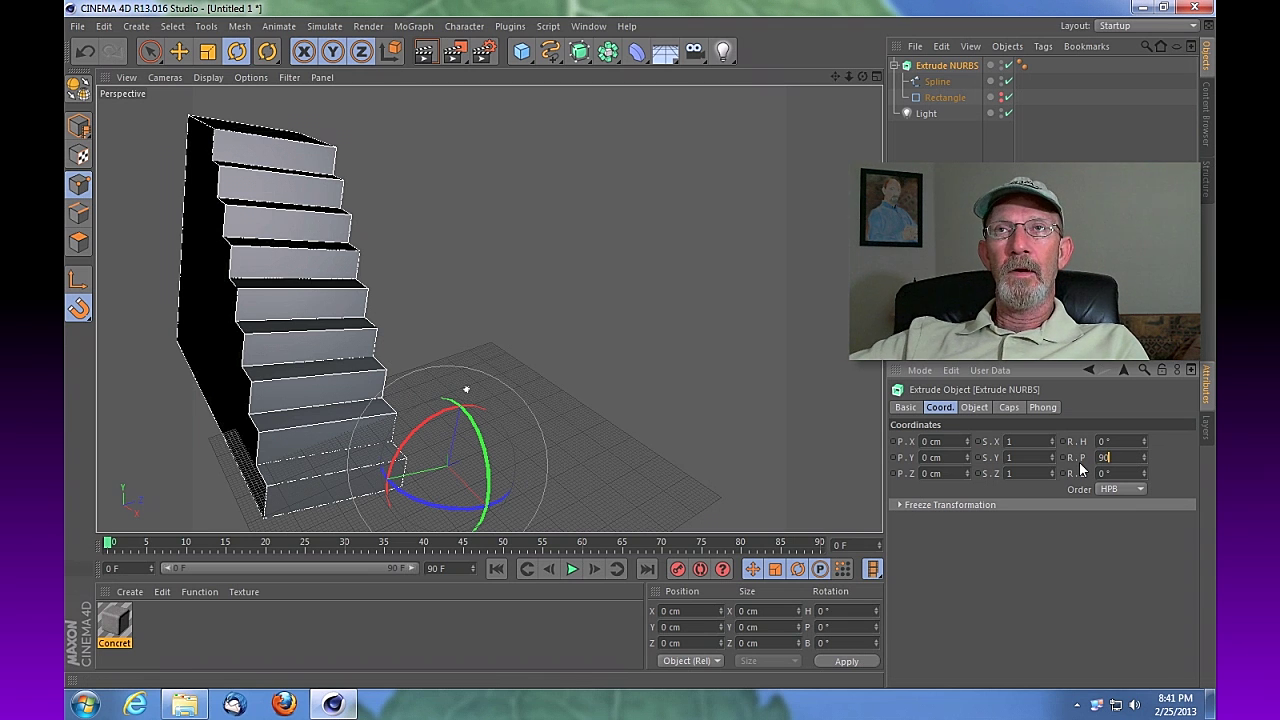
key("Return")
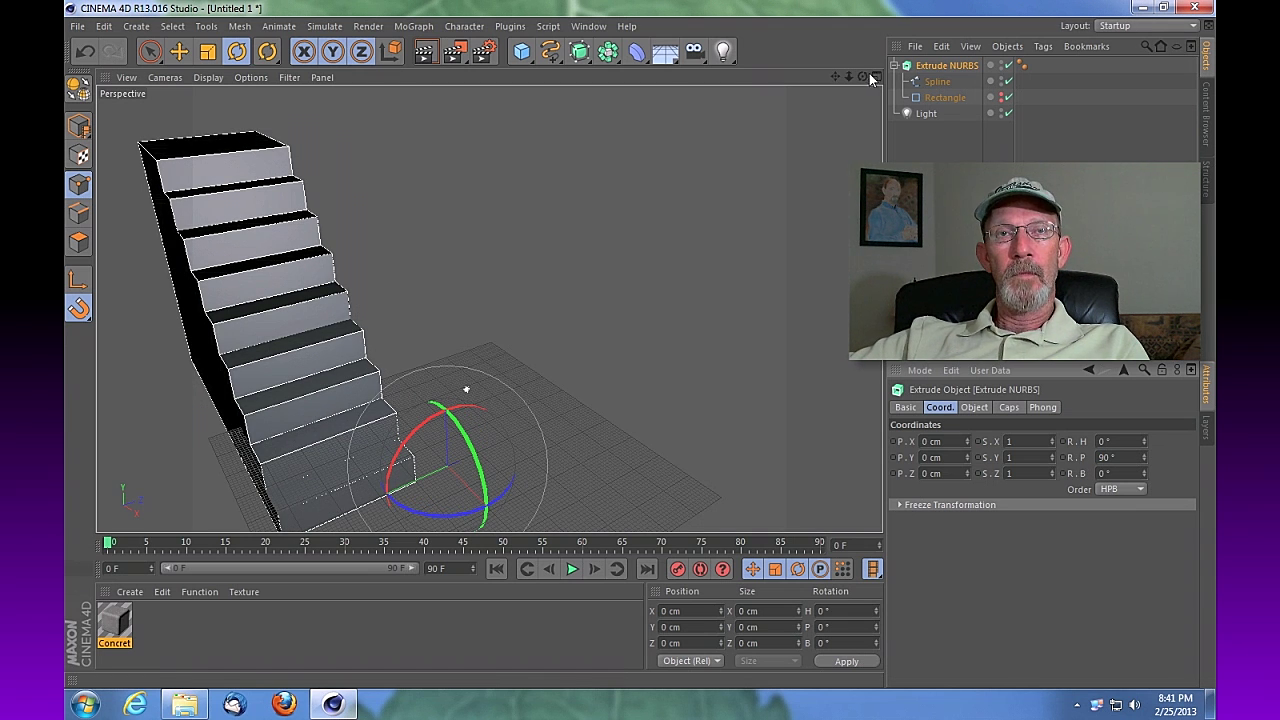
mouse_move(863, 76)
left_mouse_down()
mouse_move(845, 78)
mouse_move(863, 75)
left_mouse_up()
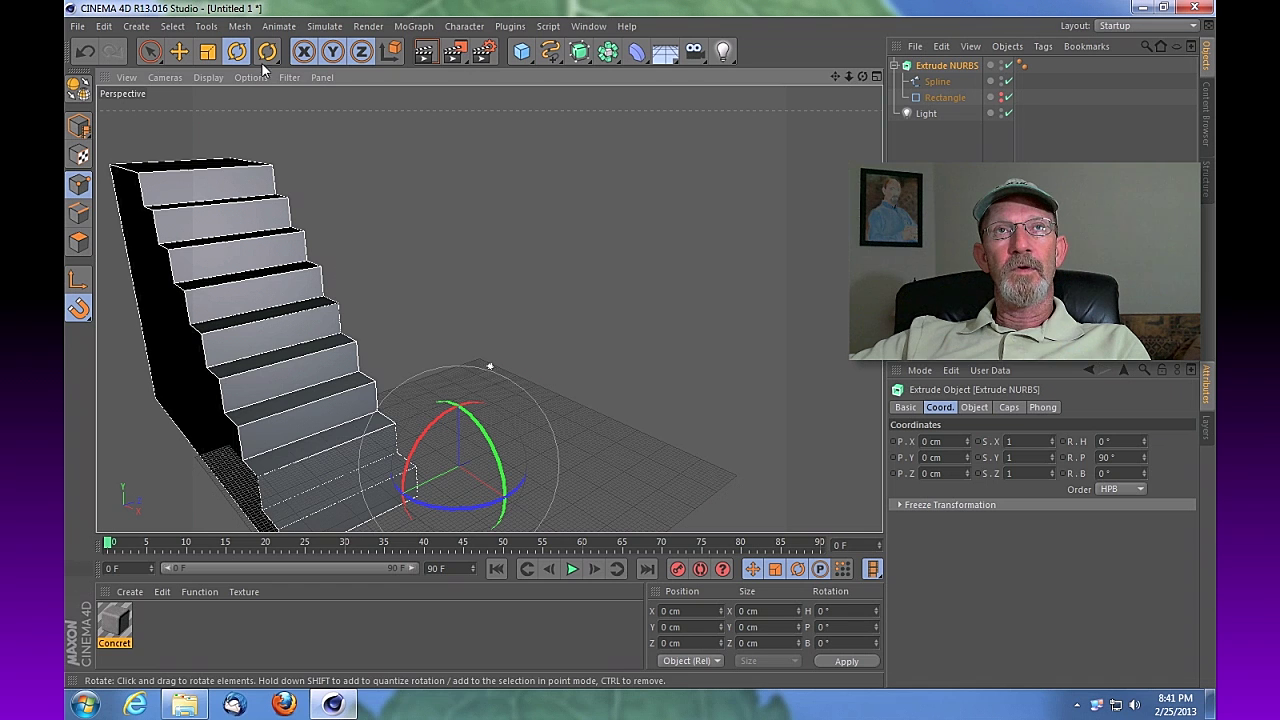
Step: Scale the staircase down along each of its axes to a small, proportionate flight of stairs standing on the grid
left_click(206, 54)
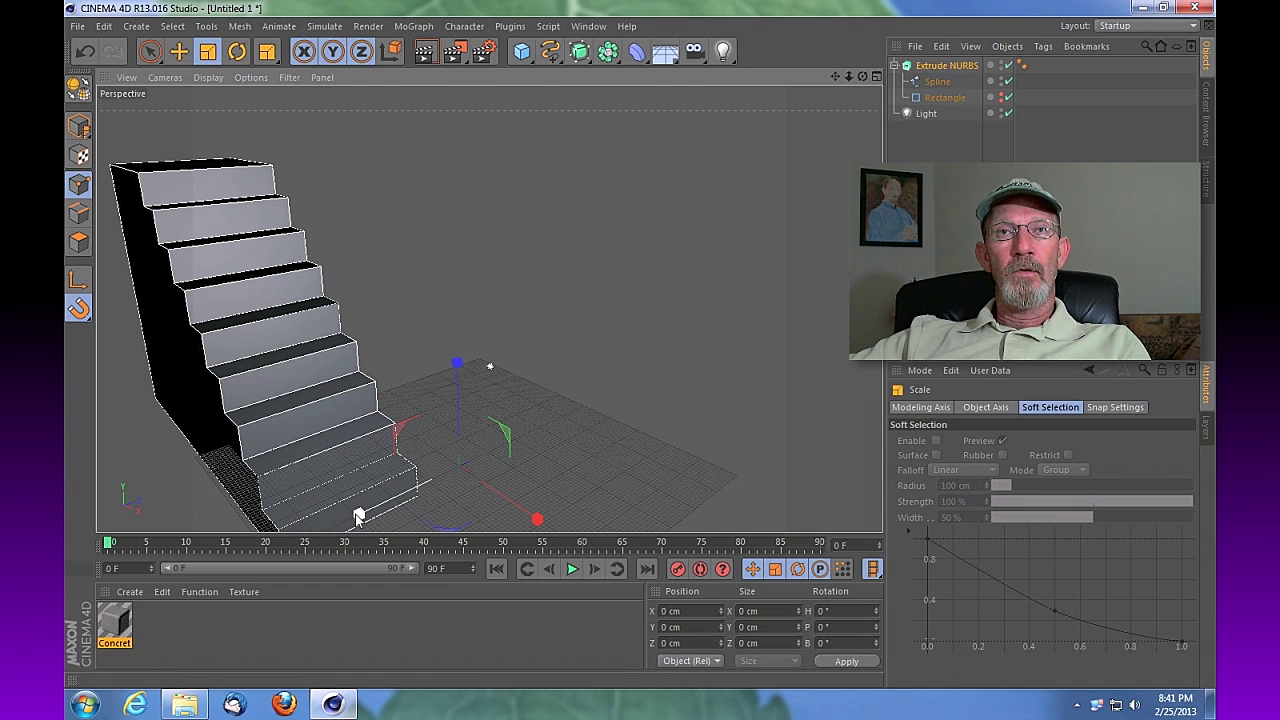
left_click_drag(358, 516, 418, 490)
left_click_drag(457, 363, 457, 452)
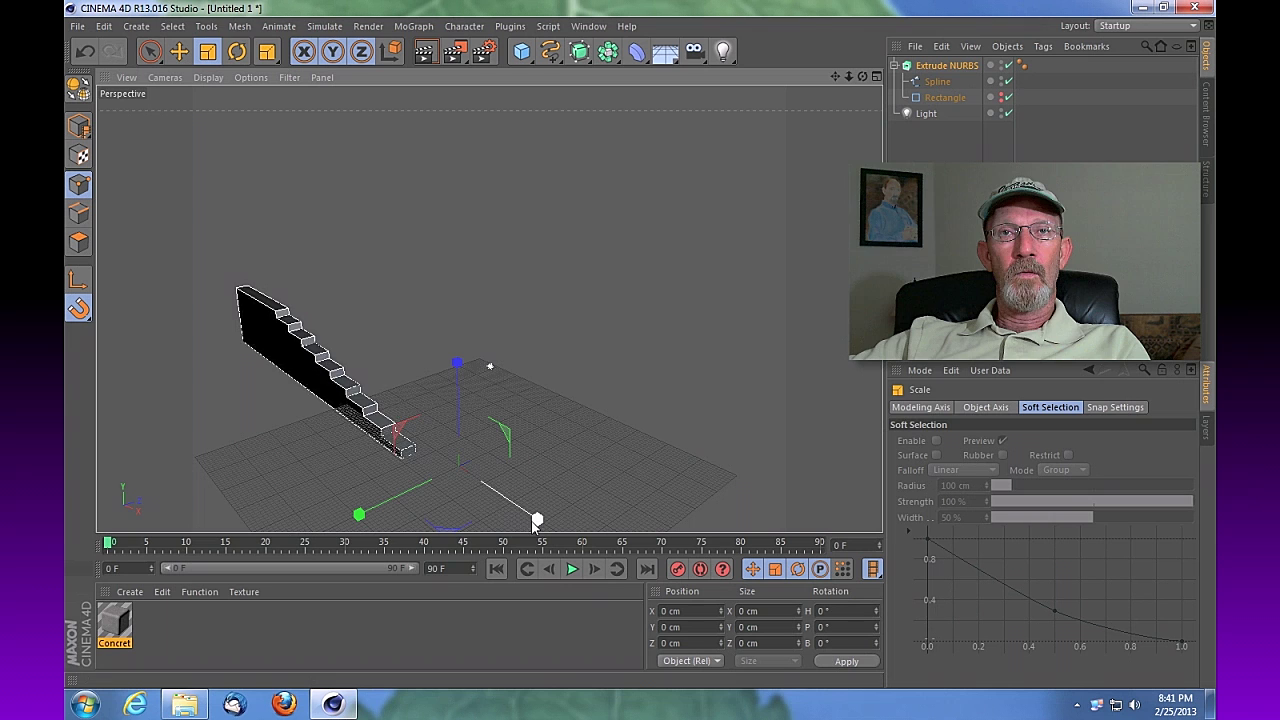
left_click_drag(537, 521, 462, 505)
left_click_drag(457, 363, 456, 380)
left_click_drag(353, 513, 176, 604)
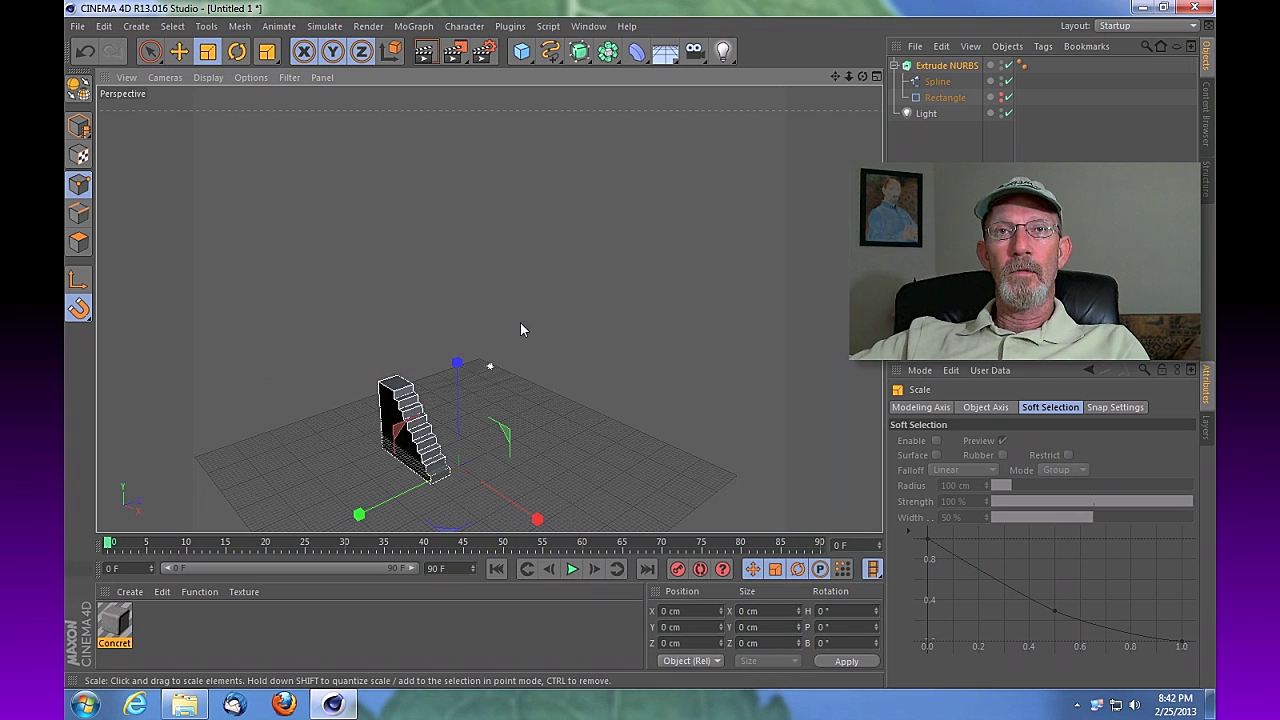
Step: Widen the Extrude NURBS staircase along its Y axis by eye, in two stages, until it is several times its original width
left_click_drag(835, 77, 912, 1)
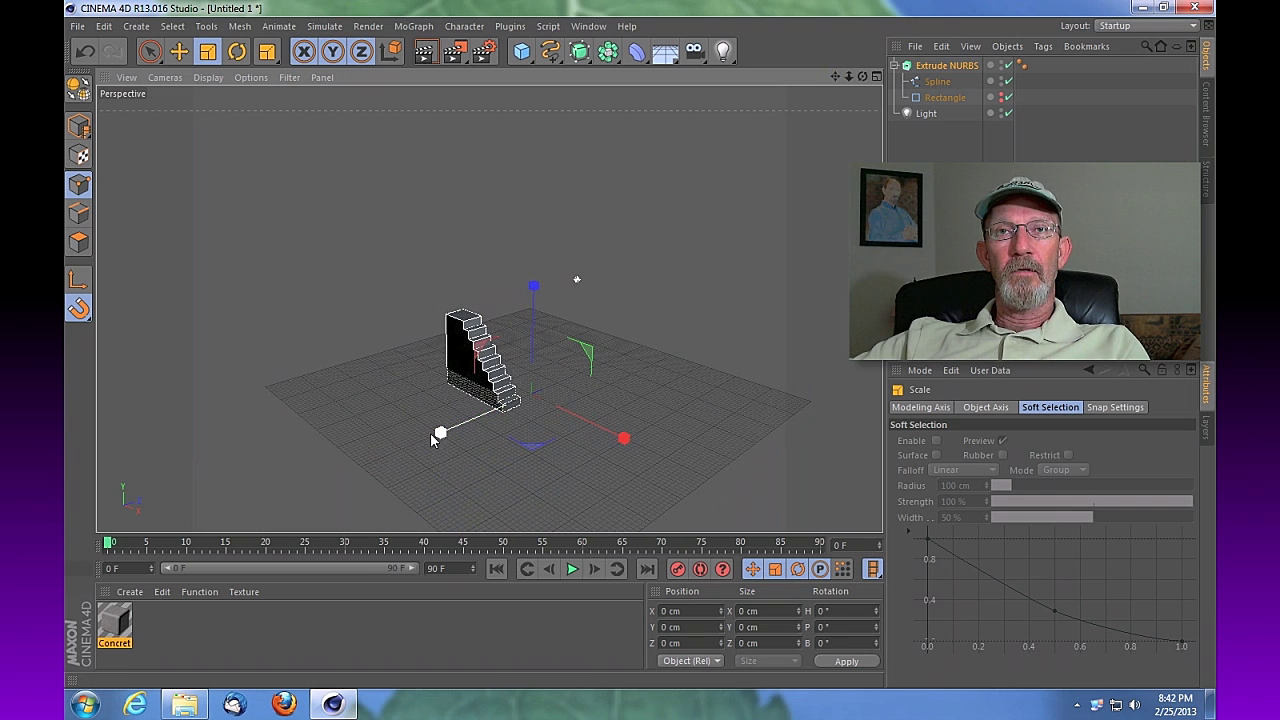
left_click_drag(418, 445, 222, 520)
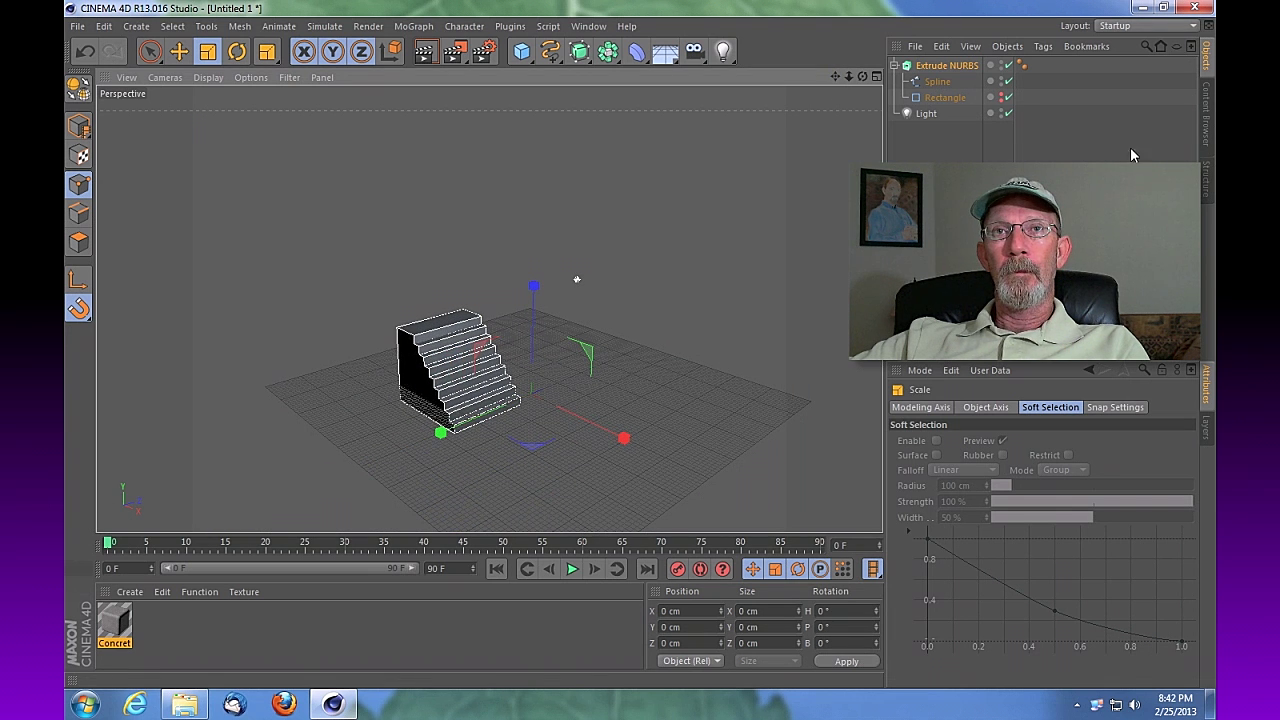
left_click_drag(849, 77, 910, 48)
left_click_drag(847, 77, 626, 214)
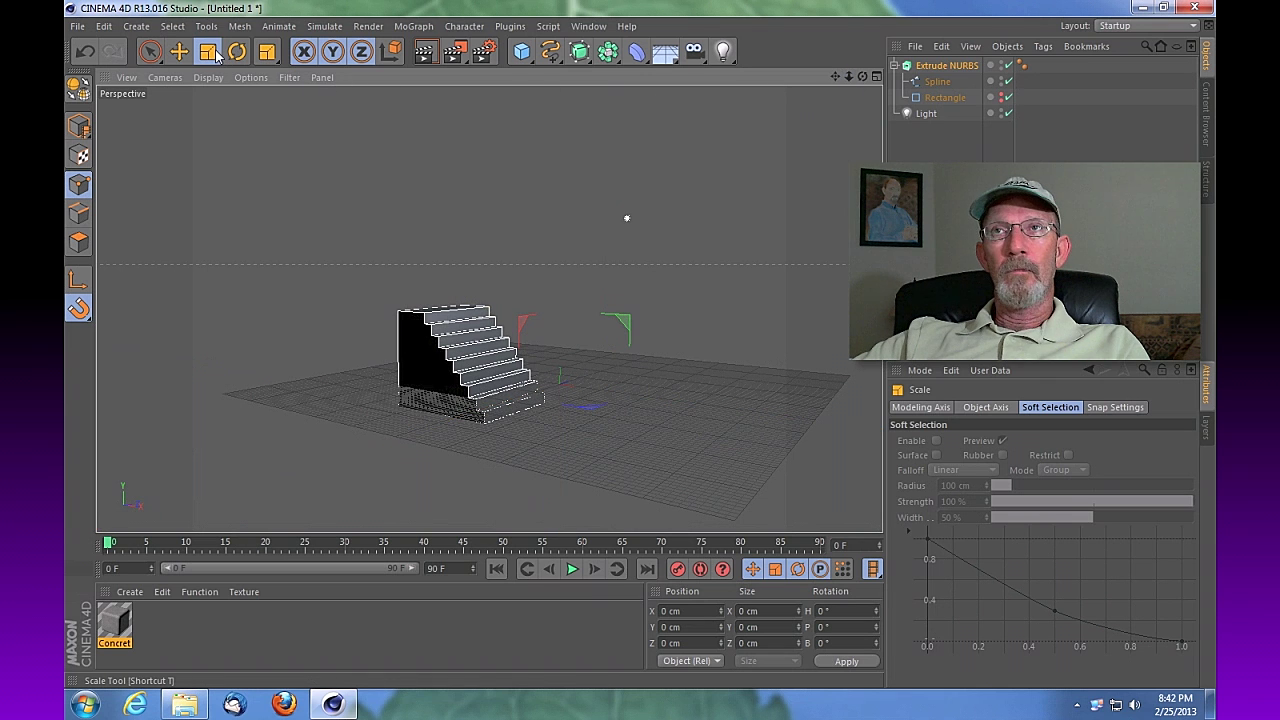
left_click(936, 71)
left_click_drag(862, 77, 775, 106)
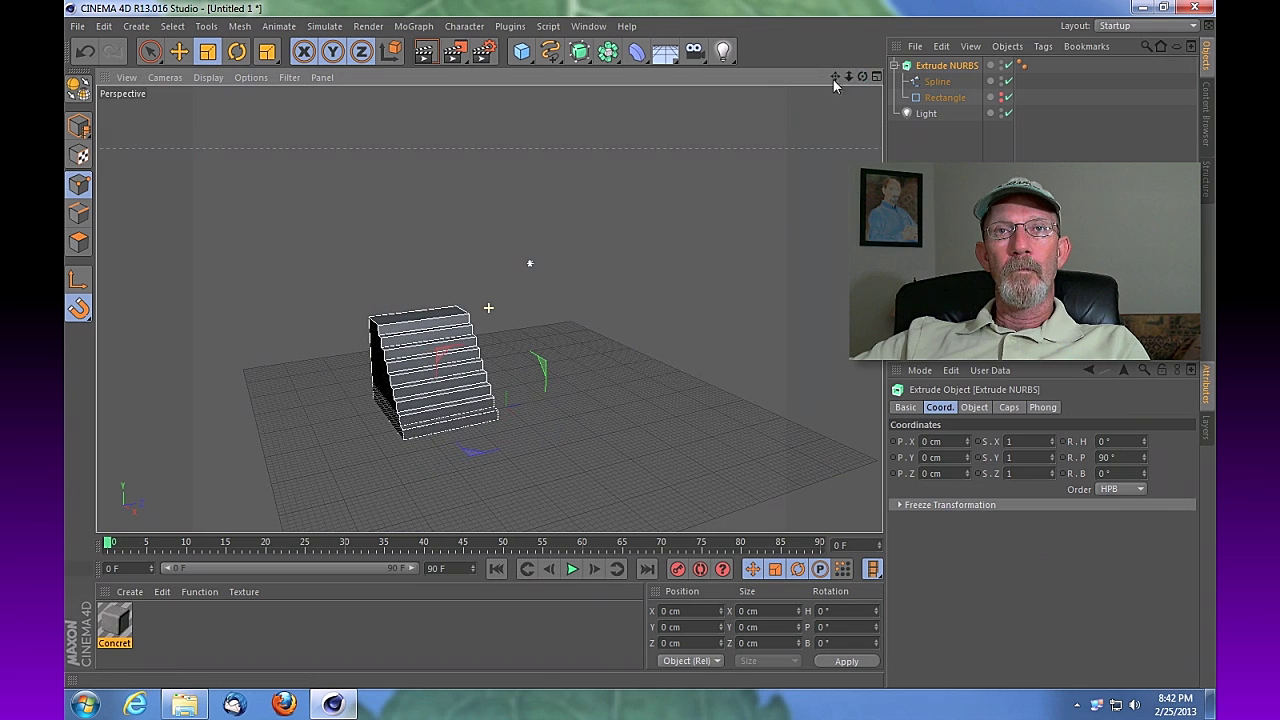
left_click(180, 52)
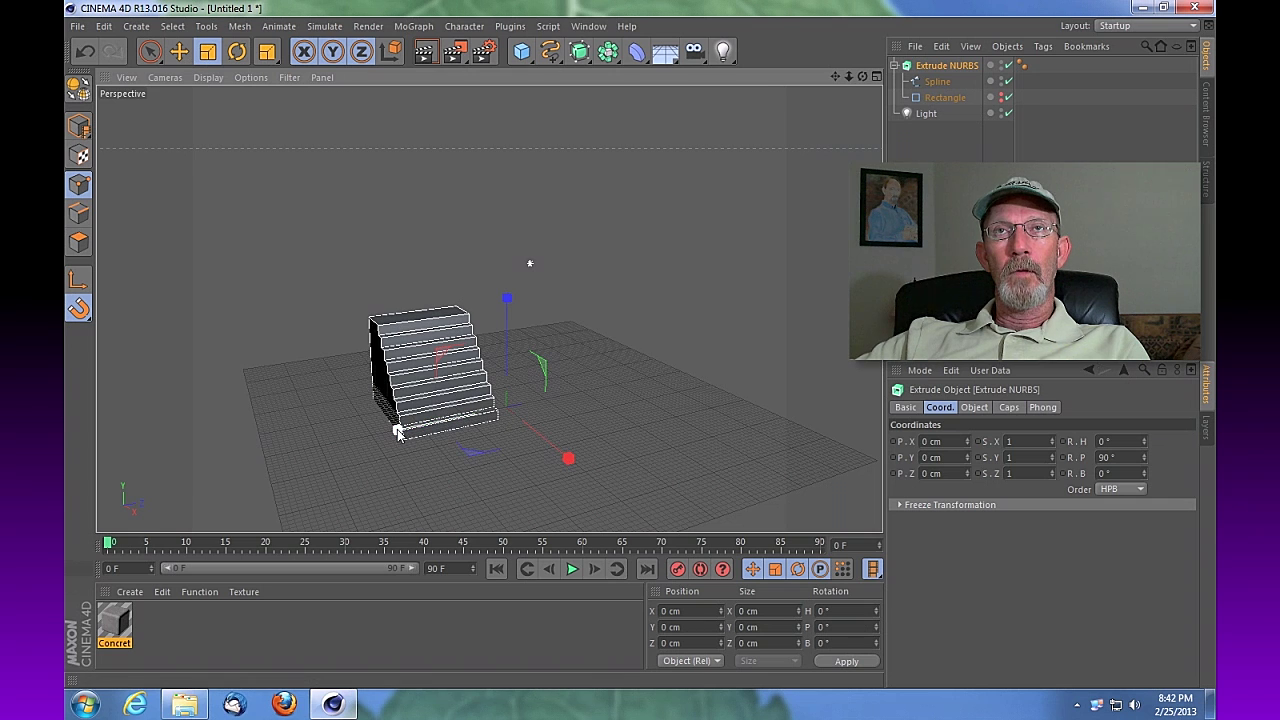
left_click_drag(398, 432, 312, 447)
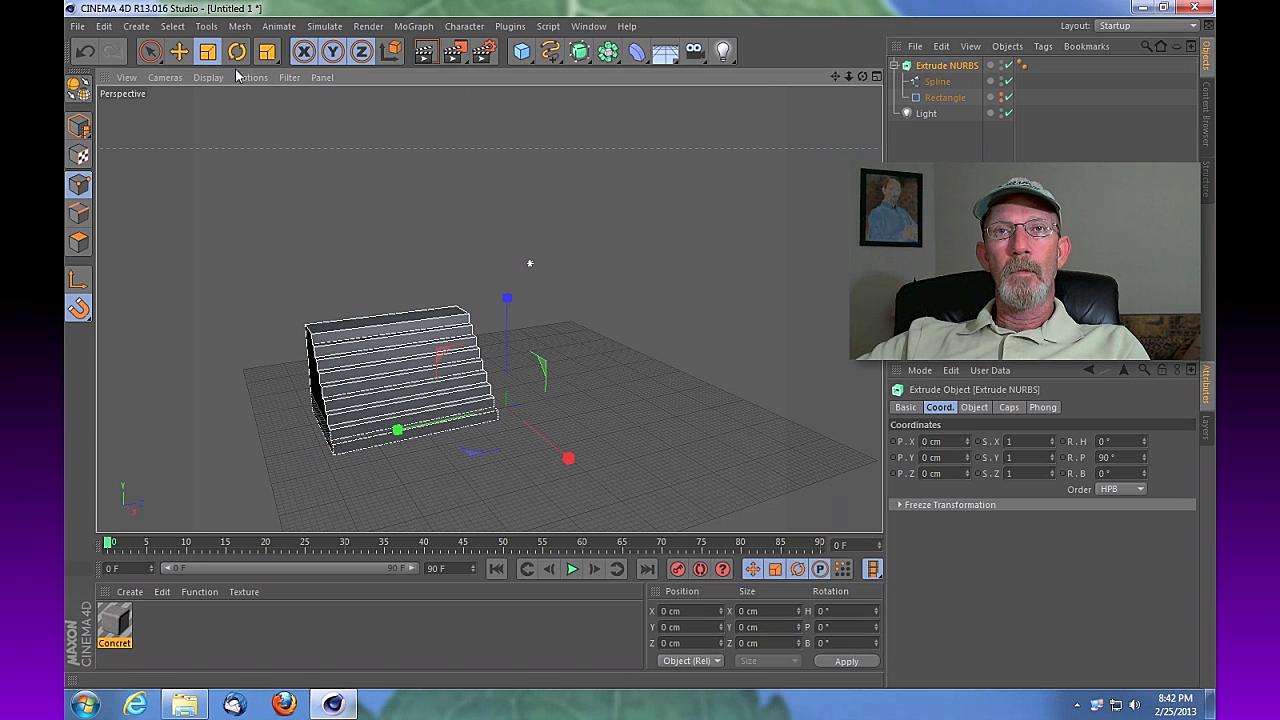
Step: Move the staircase along its Y axis toward the middle of the grid and raise it along its Z axis until its base rests on the floor
left_click(181, 53)
left_click_drag(415, 424, 495, 410)
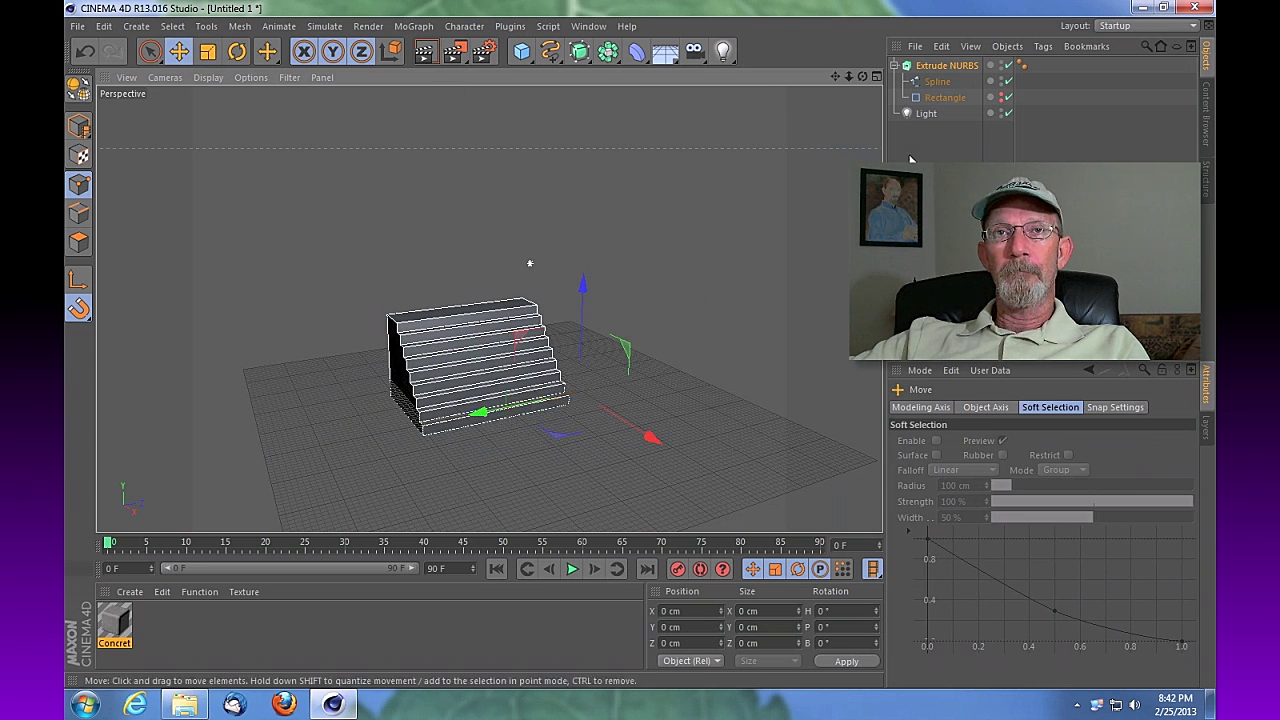
left_click_drag(862, 77, 884, 62)
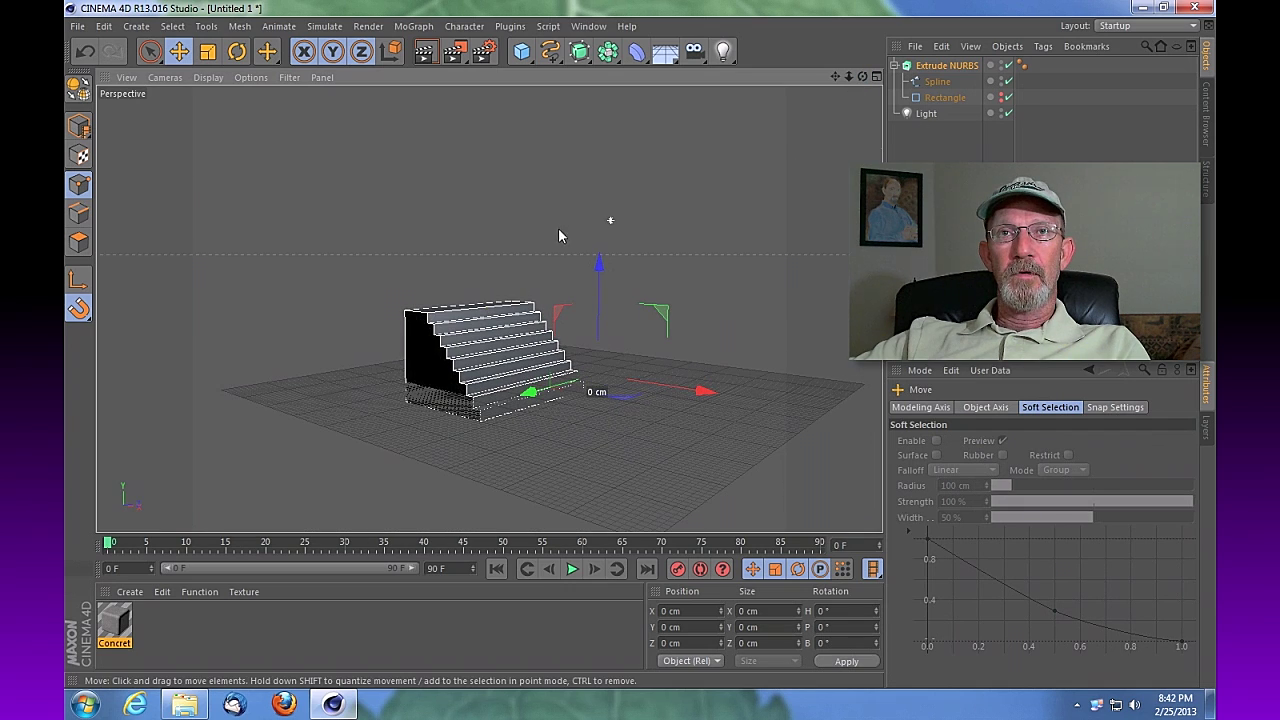
left_click_drag(598, 272, 605, 245)
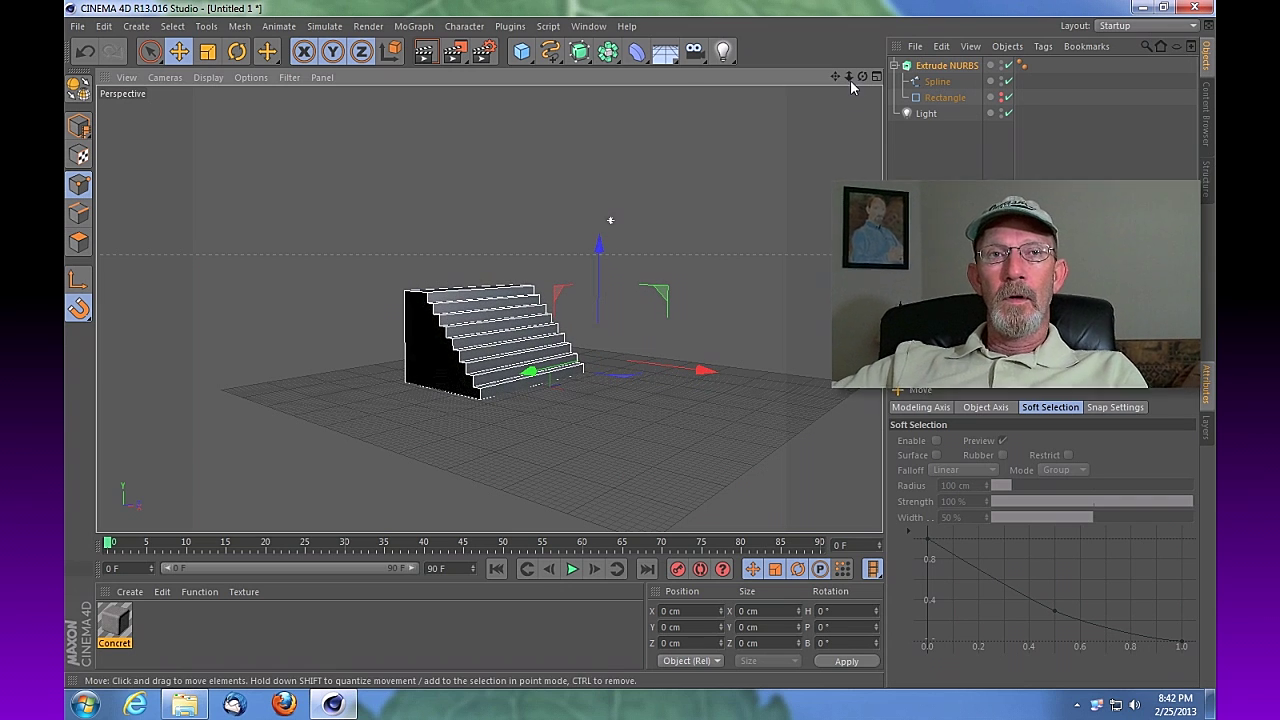
Step: Load the Concrete-03 preset from the Visualize concrete materials and apply it to the staircase
left_click_drag(849, 78, 880, 96)
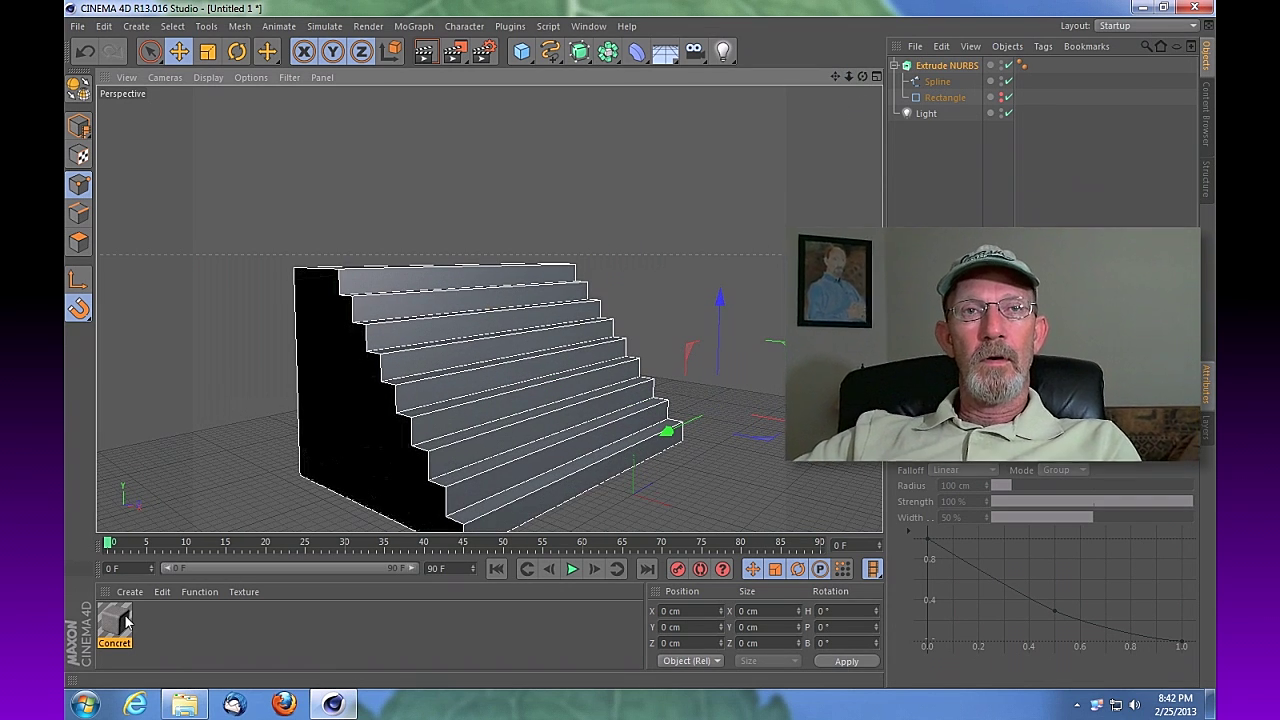
left_click(118, 624)
left_click(131, 592)
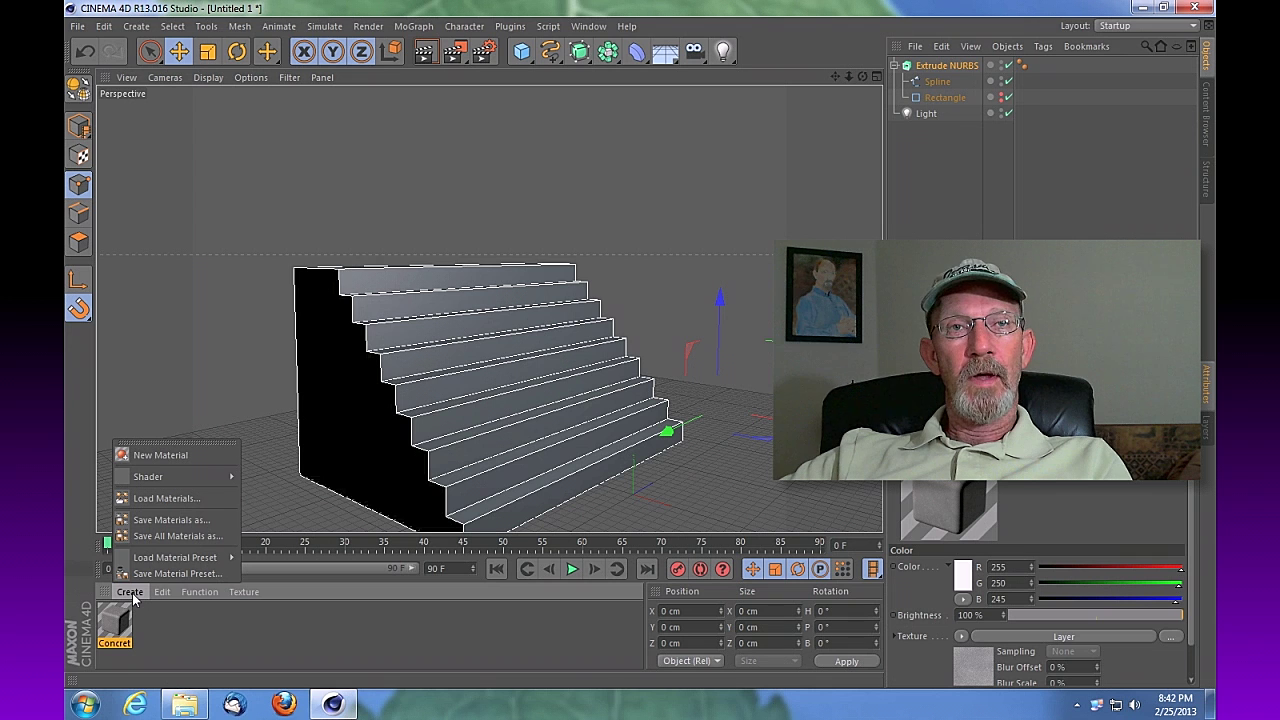
mouse_move(156, 566)
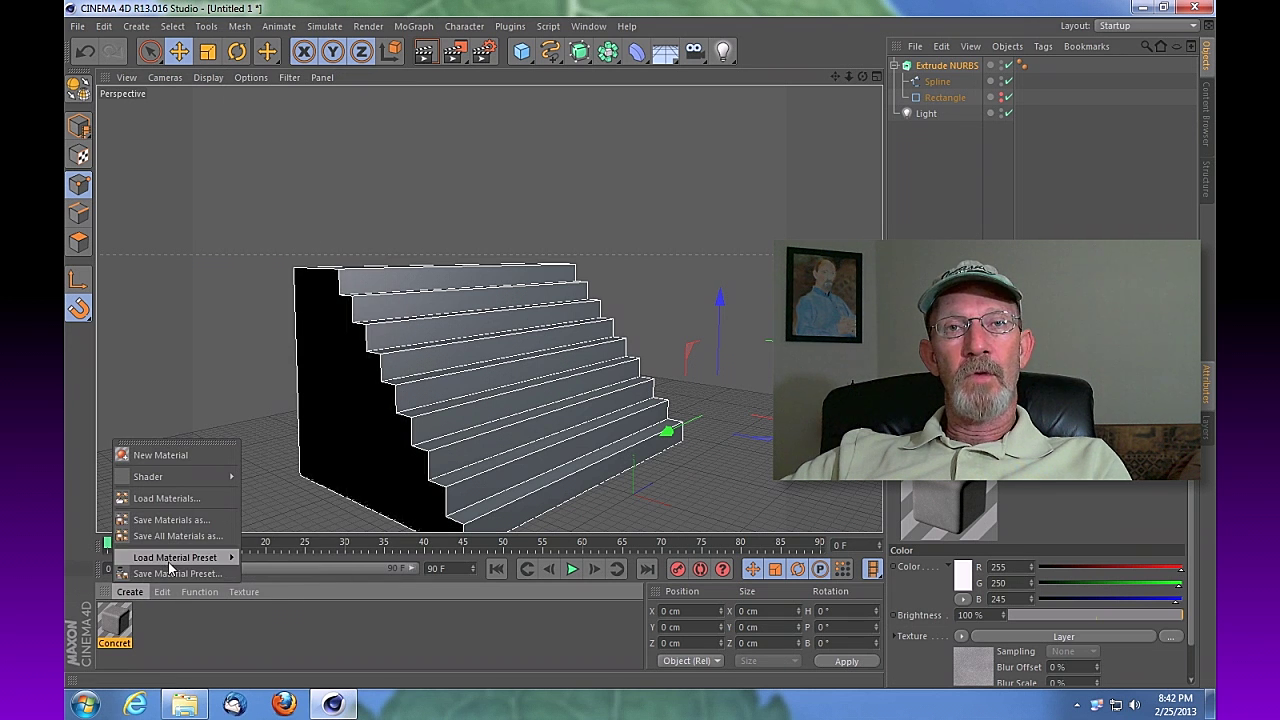
mouse_move(256, 622)
mouse_move(308, 622)
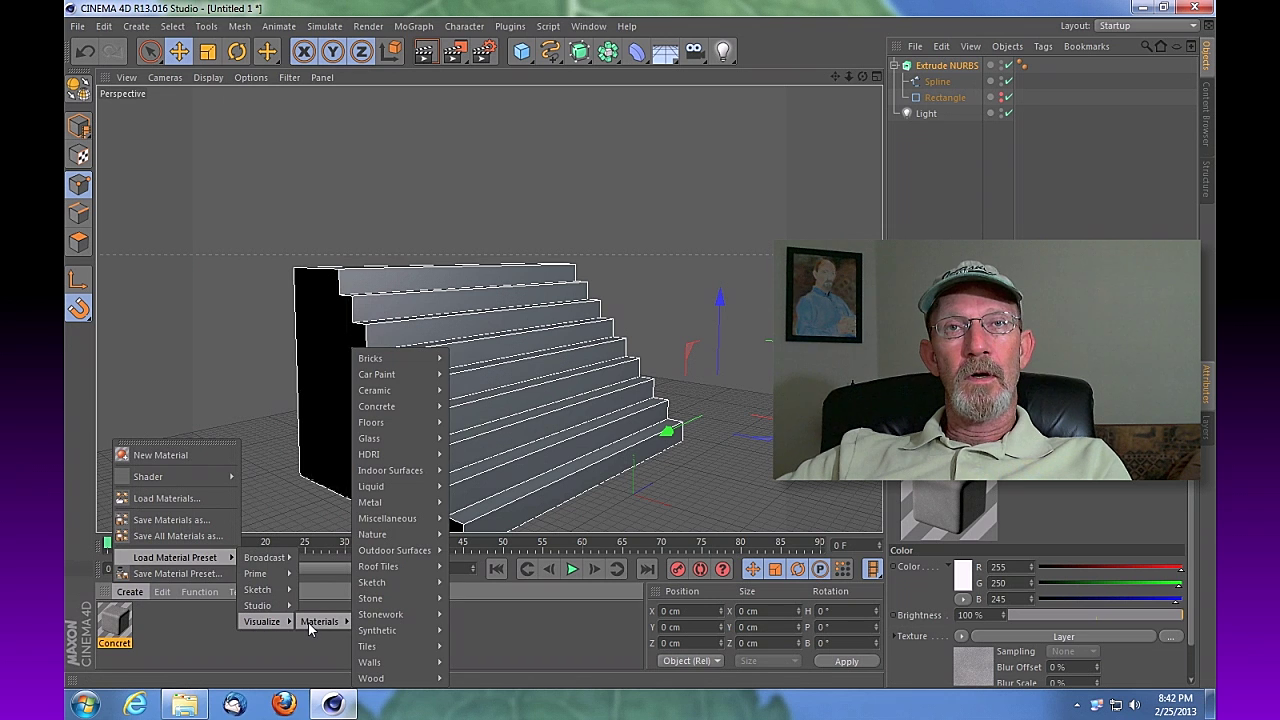
mouse_move(407, 405)
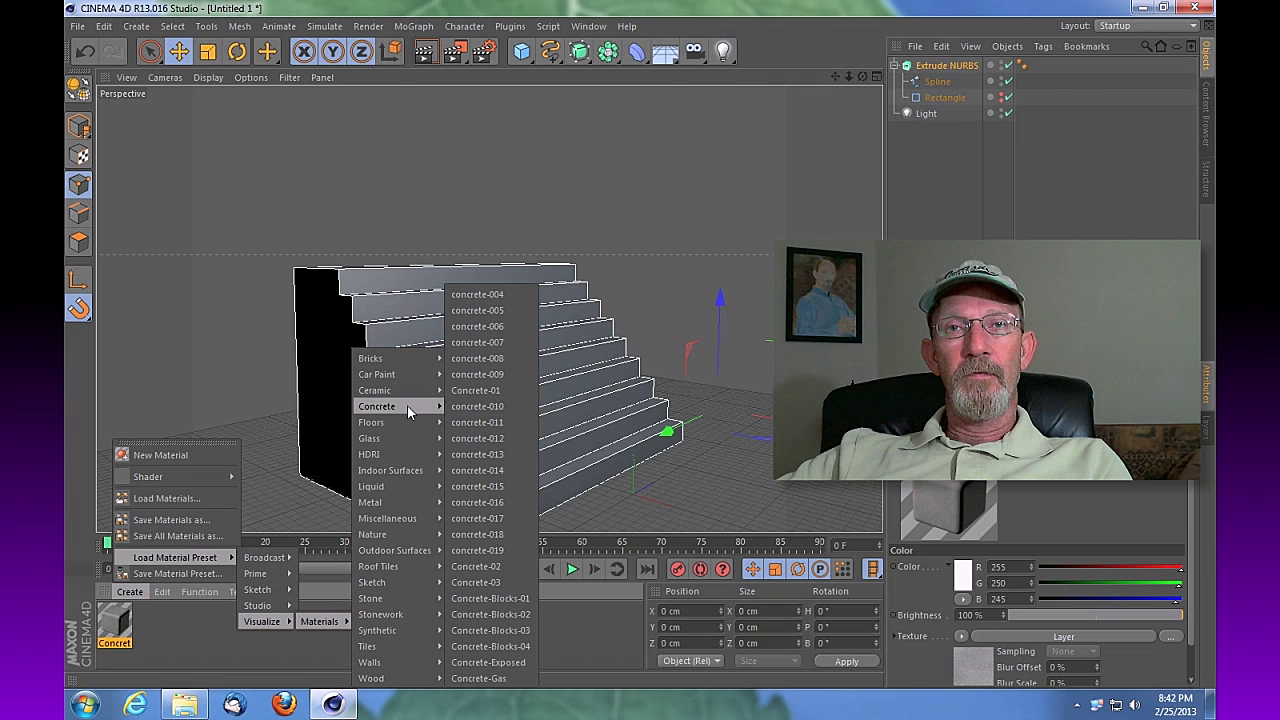
left_click(491, 588)
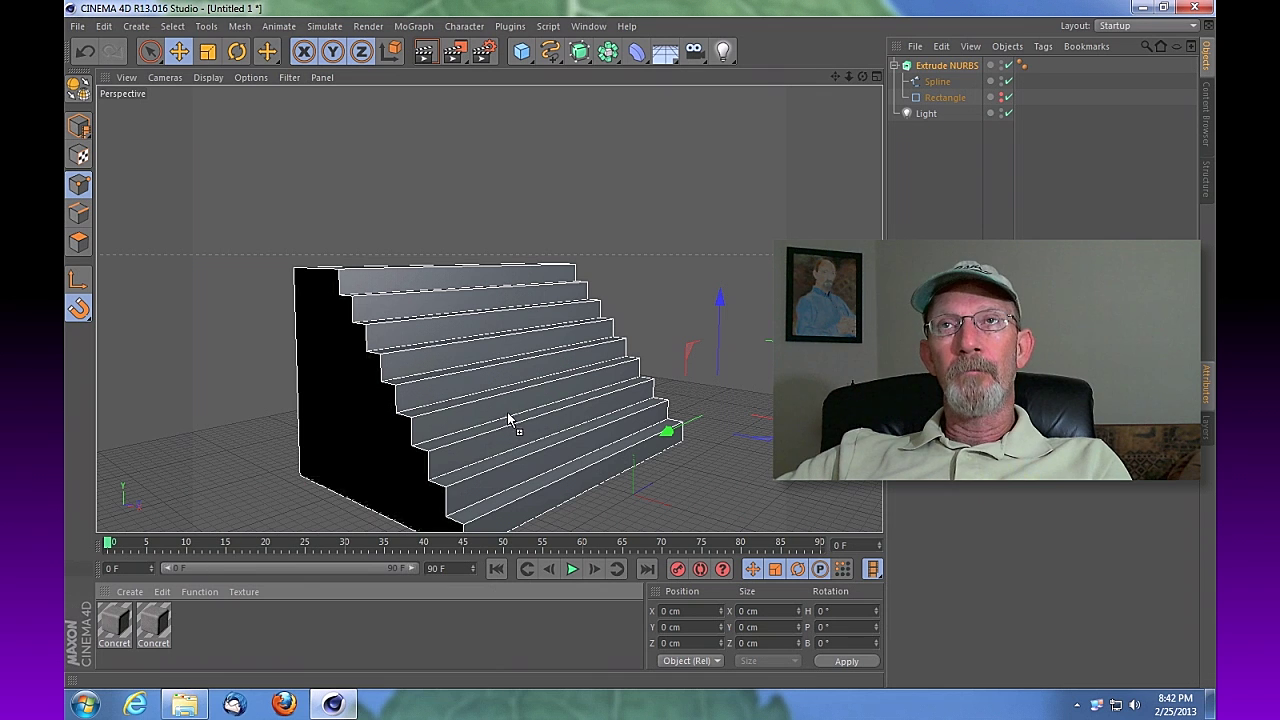
left_click_drag(508, 420, 511, 420)
scroll(489, 309, "up", 2)
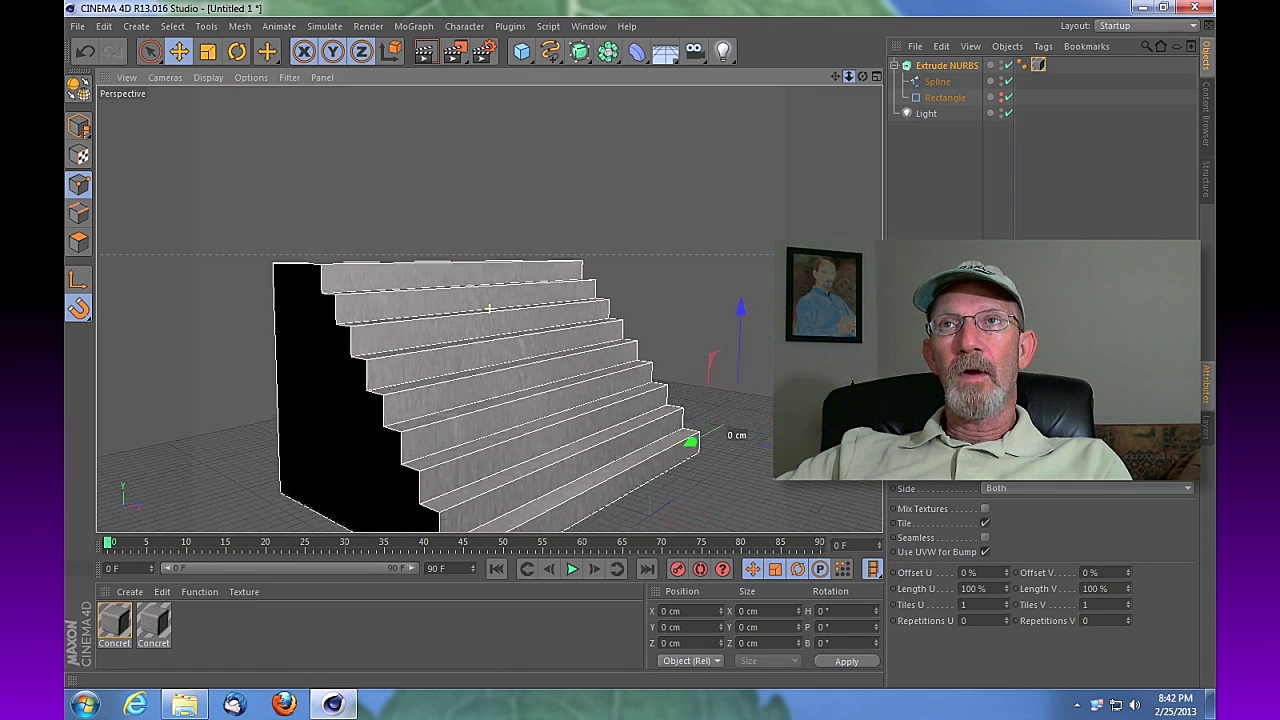
Step: Move the Light along its Z axis to about -3426 cm so it illuminates the dark side face of the stairs
scroll(489, 309, "down", 4)
left_click(926, 113)
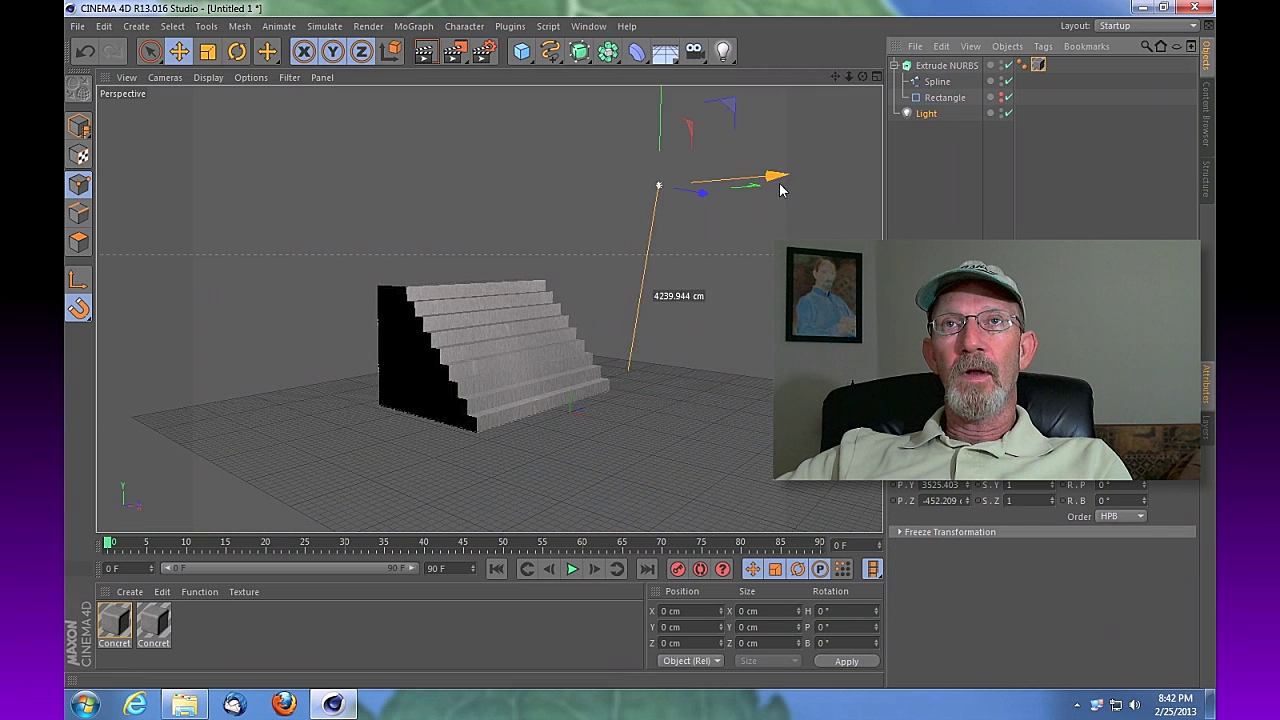
left_click_drag(720, 194, 495, 233)
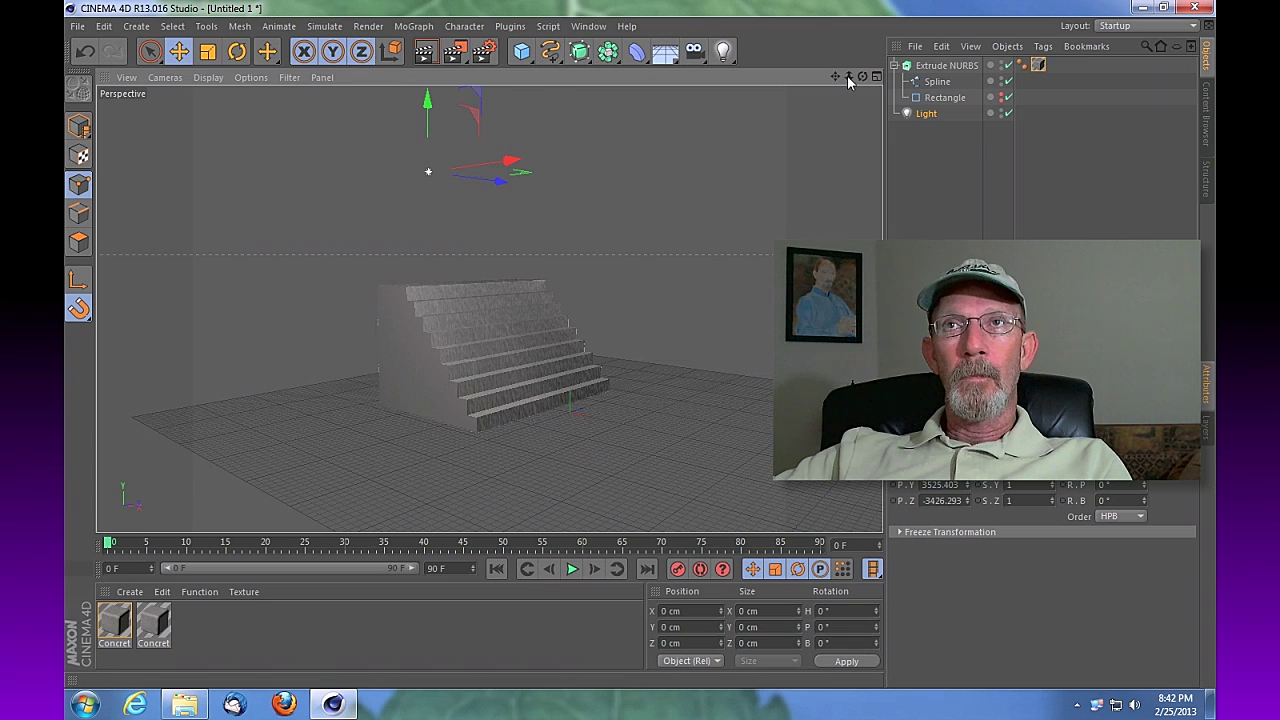
left_click_drag(848, 80, 863, 84)
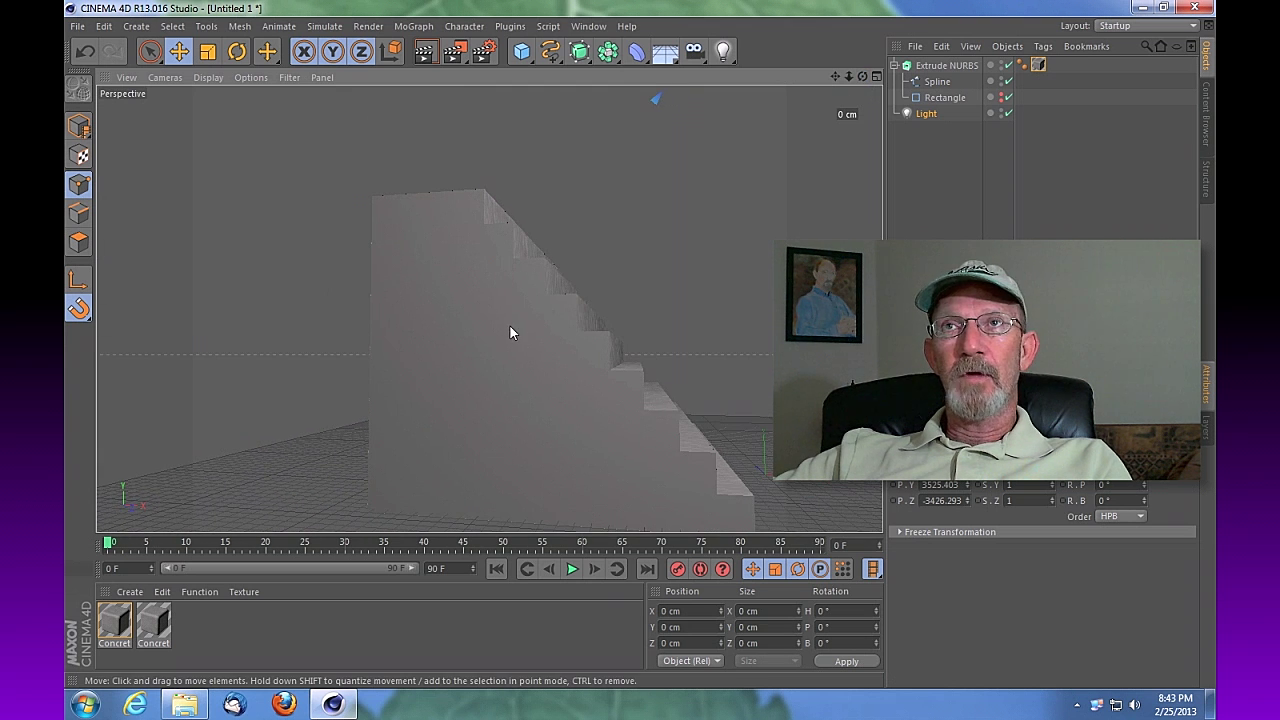
Step: Stretch the staircase's width along its Y axis, and scale it back to about 67% on the same axis
left_click(940, 66)
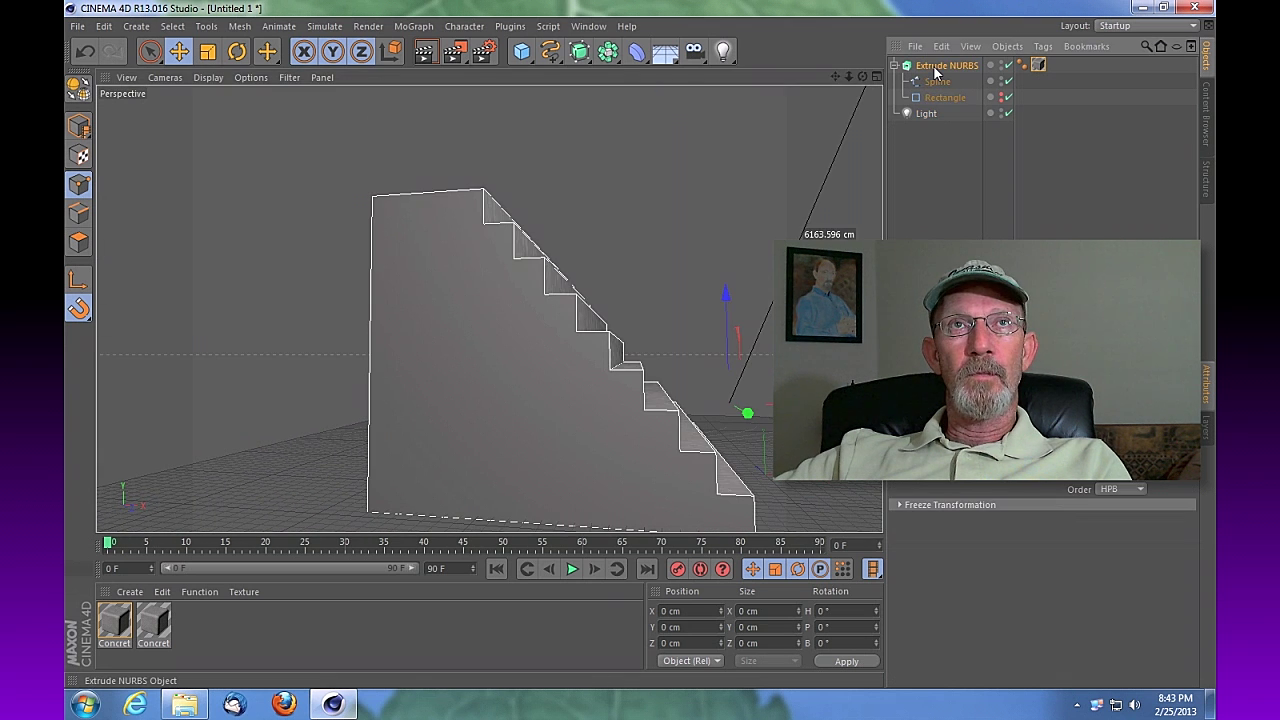
left_click(208, 53)
left_click_drag(749, 413, 845, 410)
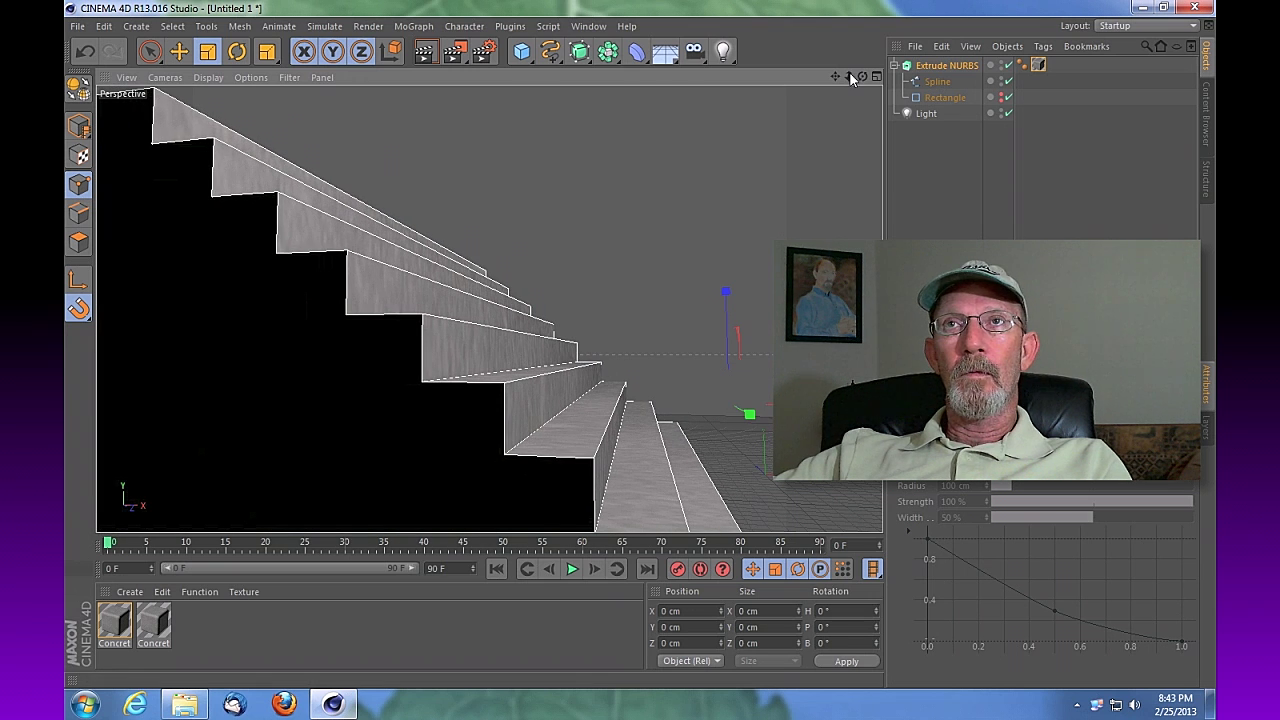
mouse_move(849, 77)
left_mouse_down()
mouse_move(488, 308)
mouse_move(861, 79)
left_mouse_up()
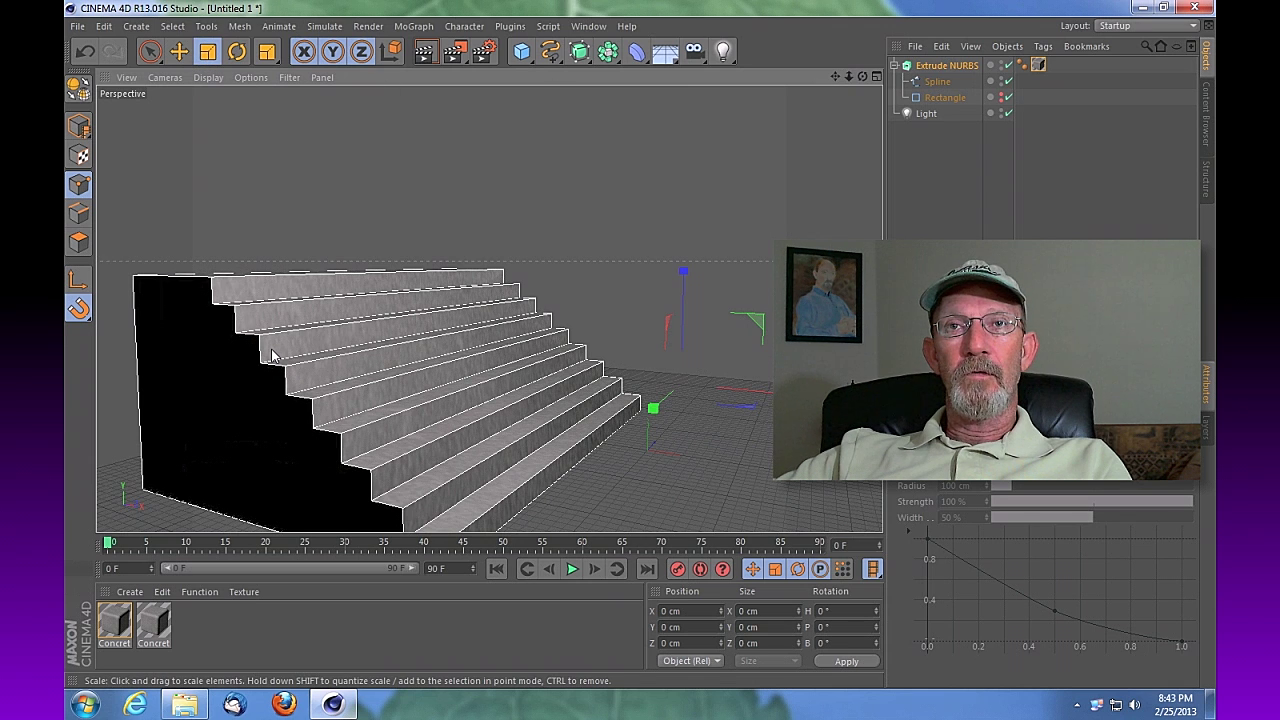
left_click_drag(651, 406, 662, 410)
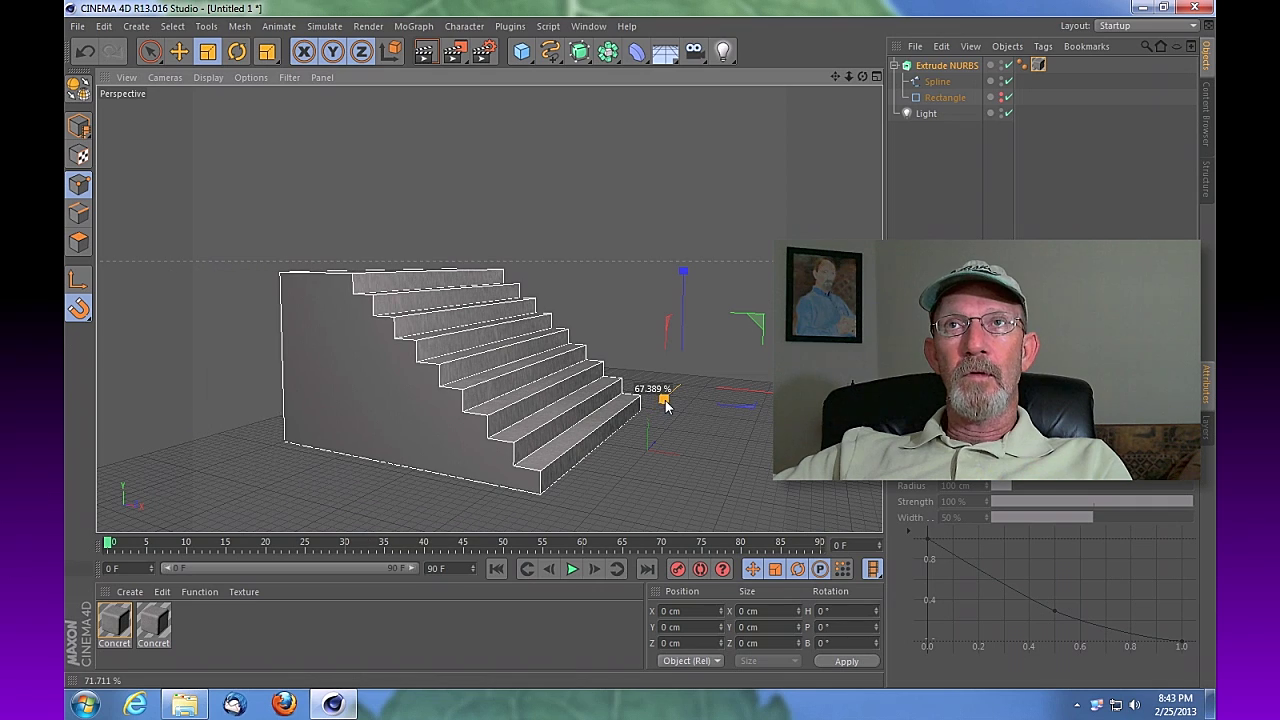
Step: Change the projection of the staircase's Concrete-03 texture tag to Cubic
left_click_drag(848, 77, 944, 77)
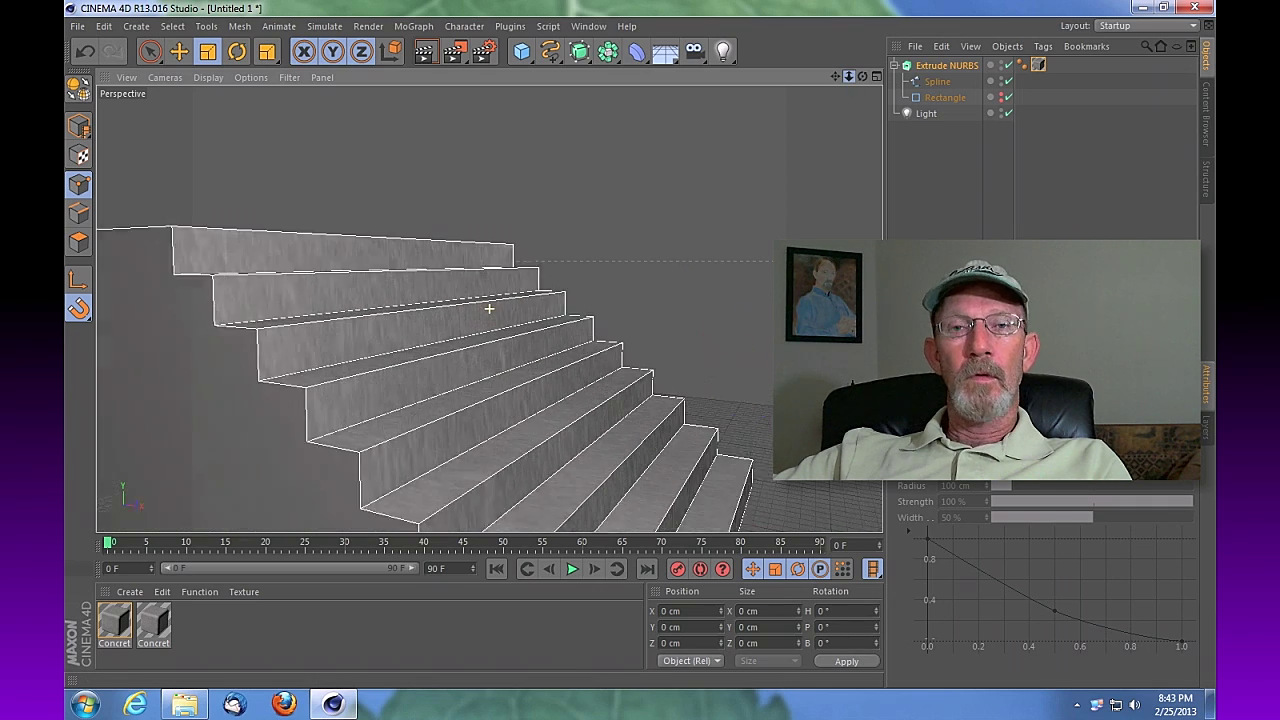
left_click_drag(488, 307, 489, 308, "alt")
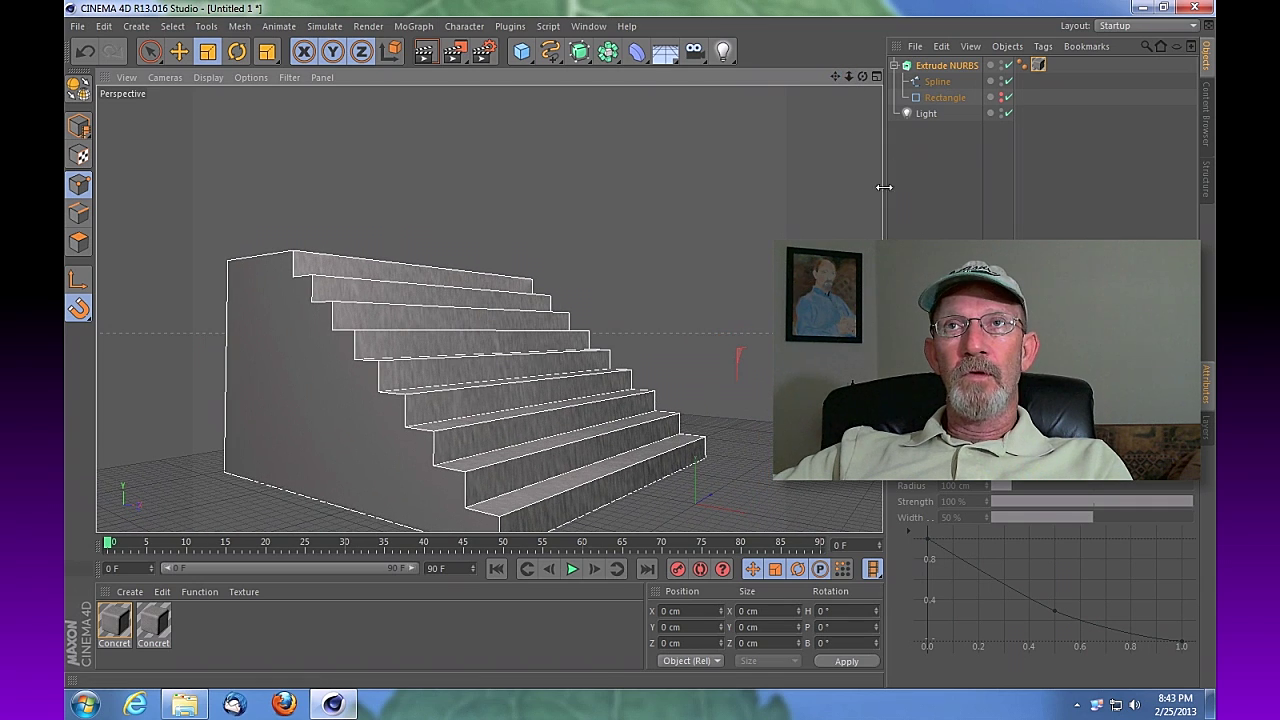
mouse_move(848, 76)
left_mouse_down()
mouse_move(488, 307)
mouse_move(862, 76)
mouse_move(489, 308)
mouse_move(836, 76)
left_mouse_up()
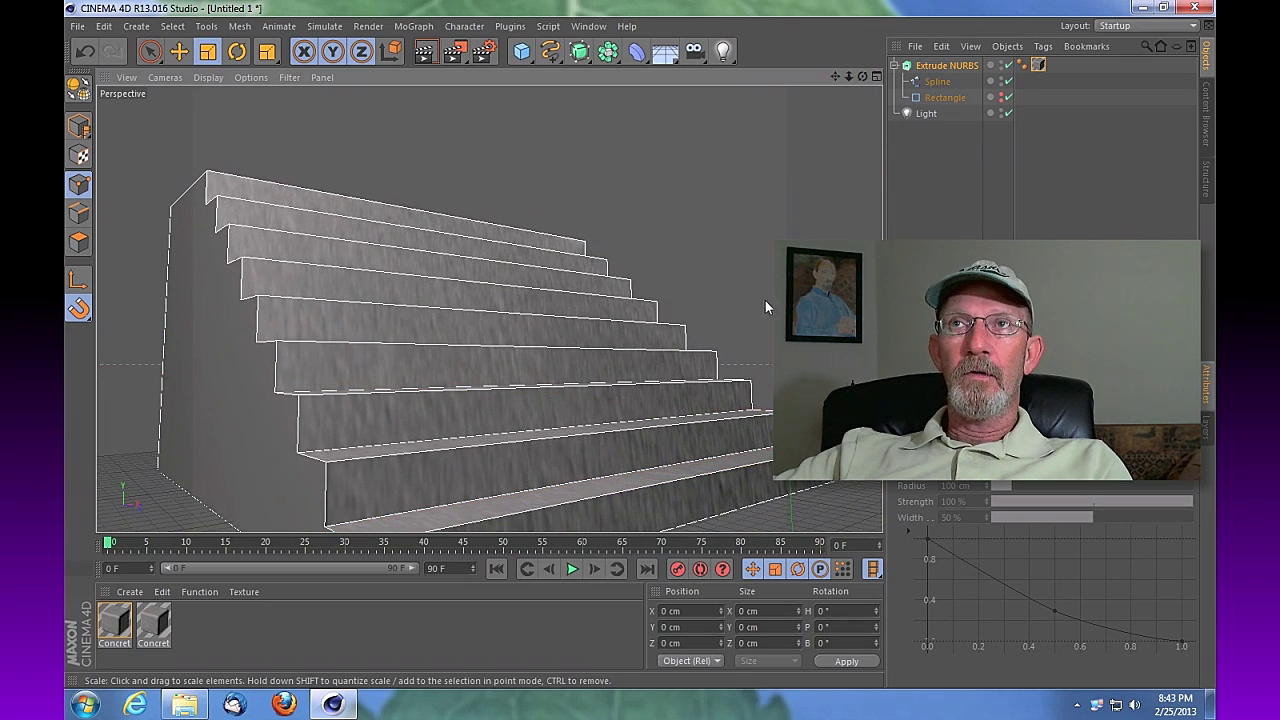
left_click(1038, 65)
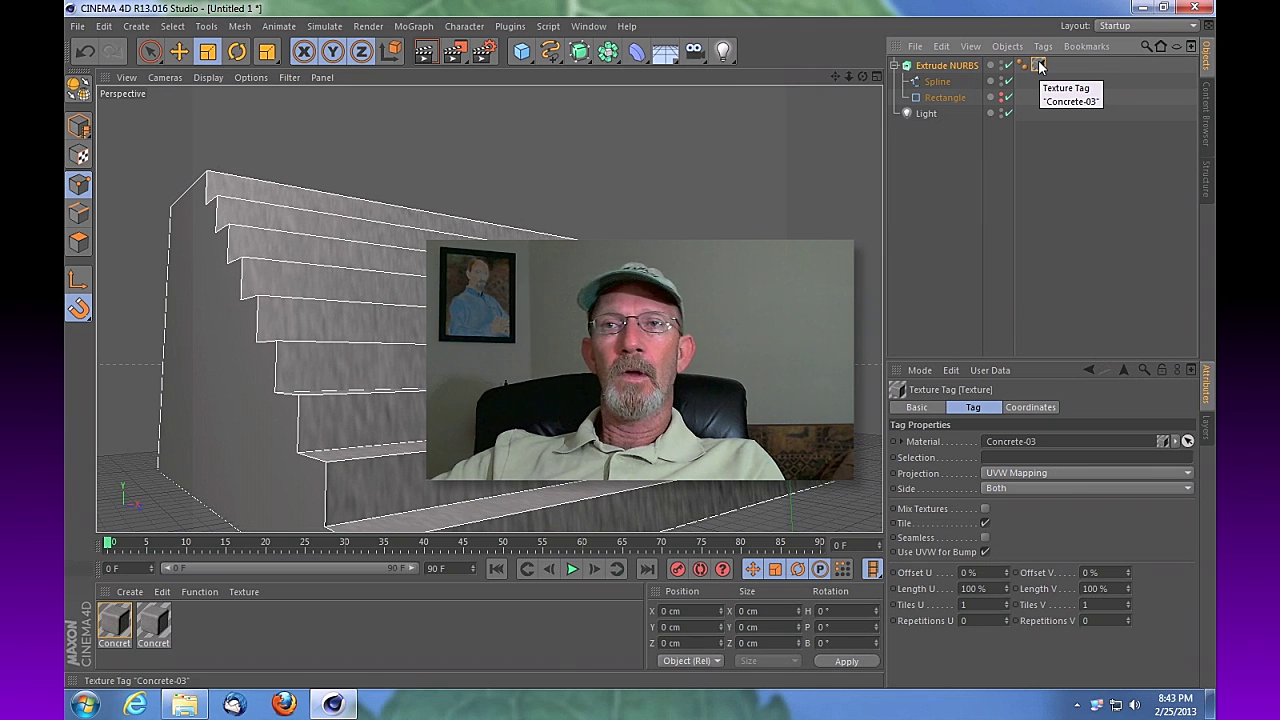
left_click(1004, 476)
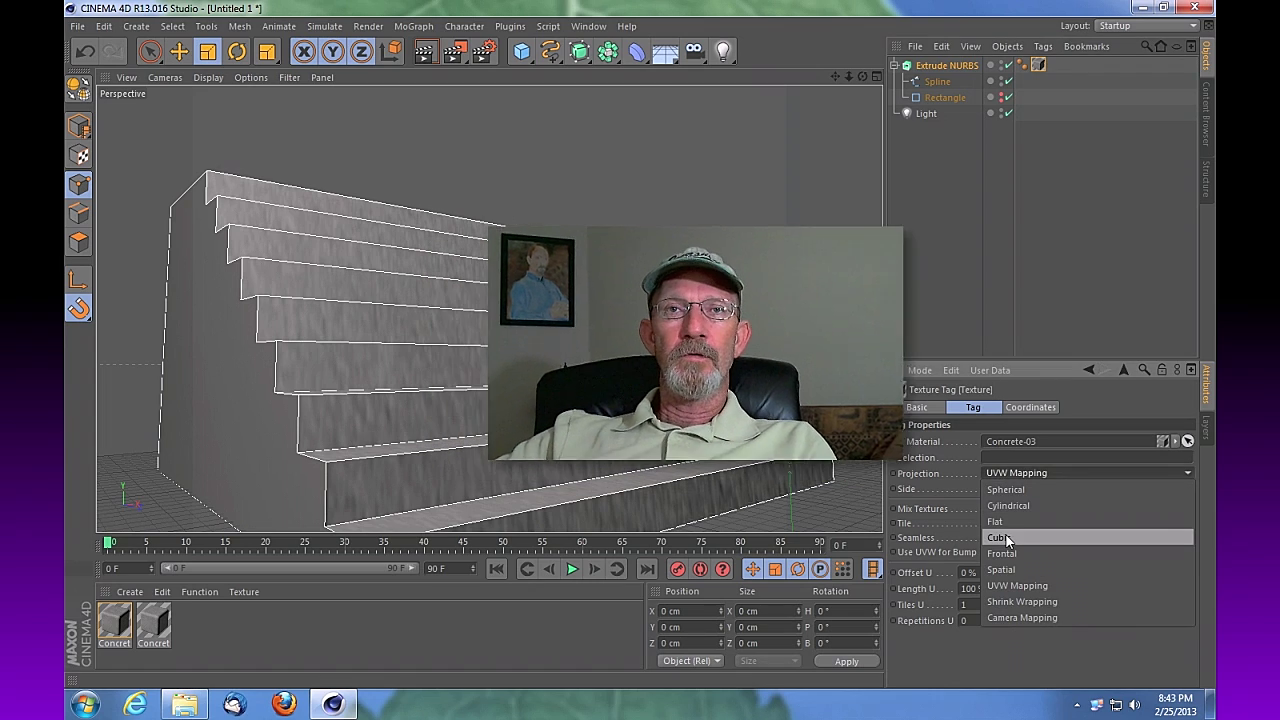
left_click(1005, 536)
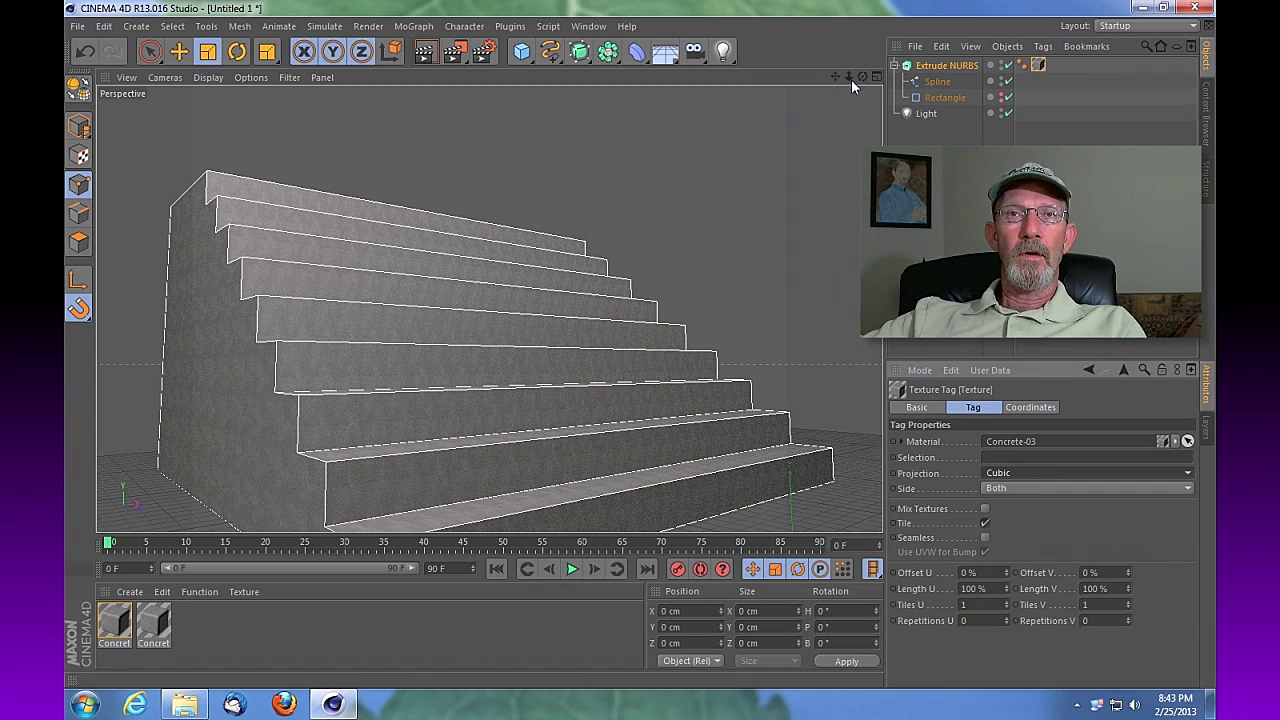
Step: Set both Length U and Length V of the concrete texture tag to 500%
left_click_drag(849, 77, 834, 449)
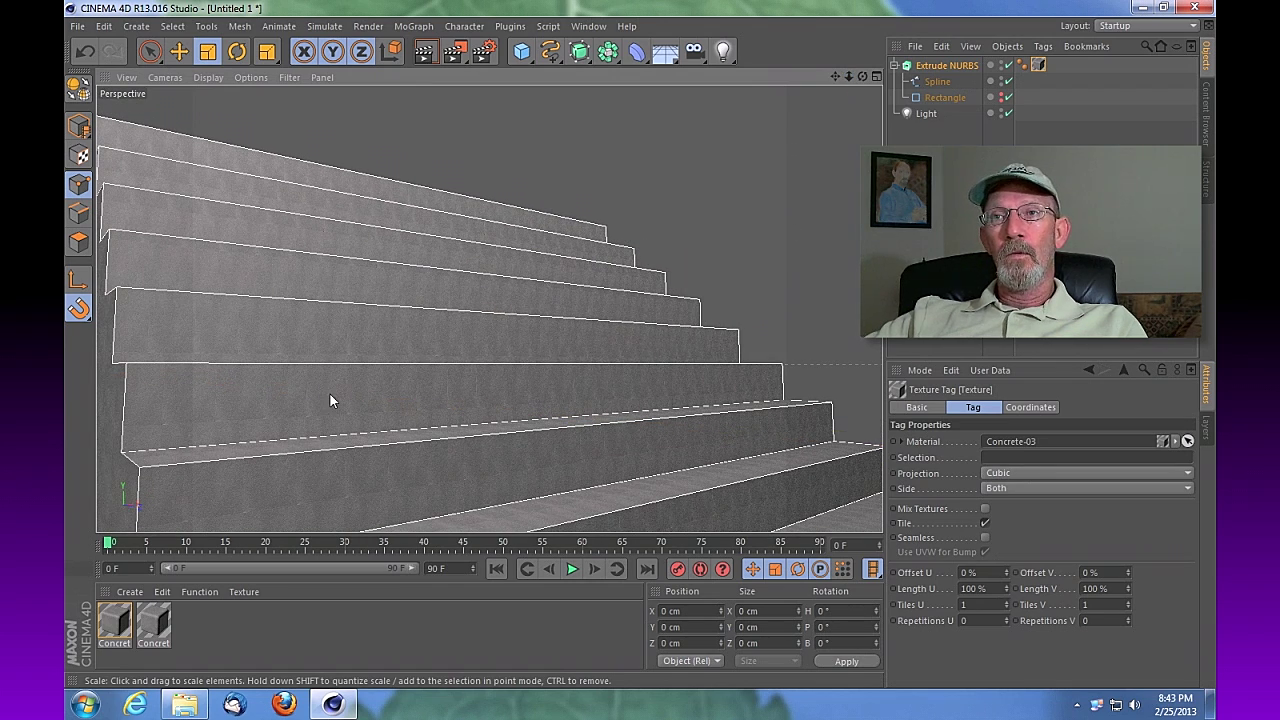
left_click(974, 588)
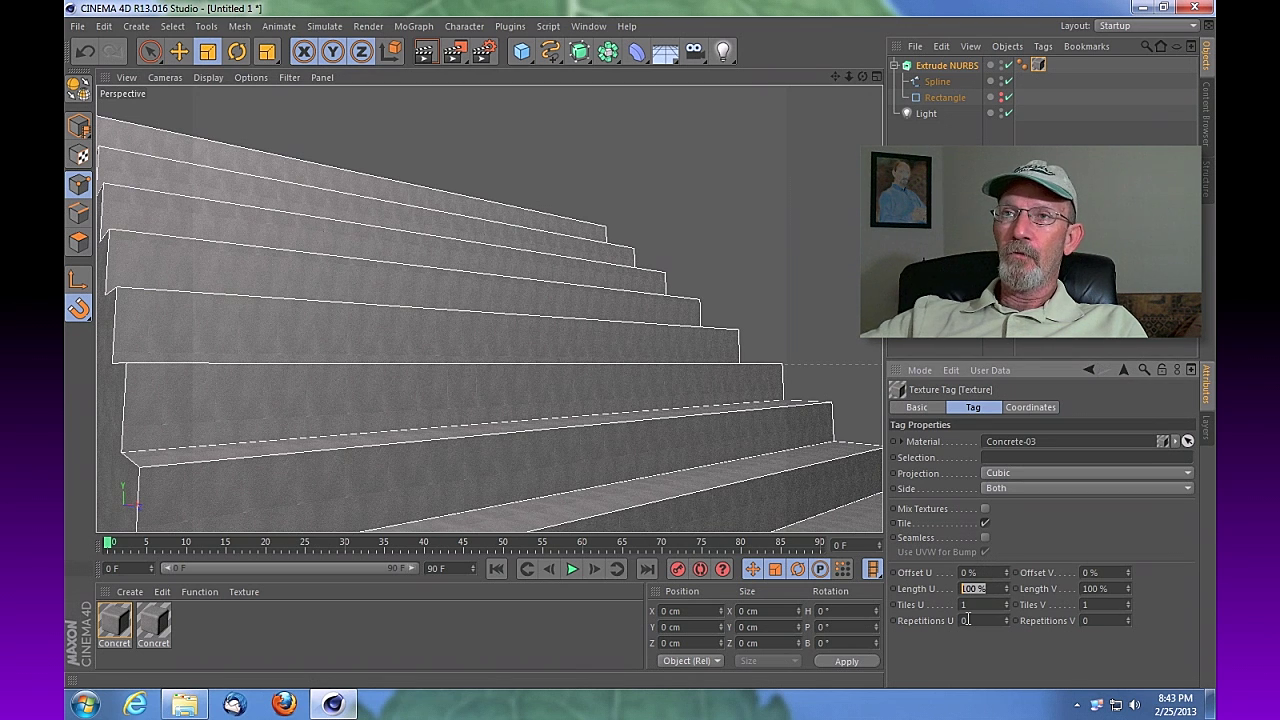
type("500")
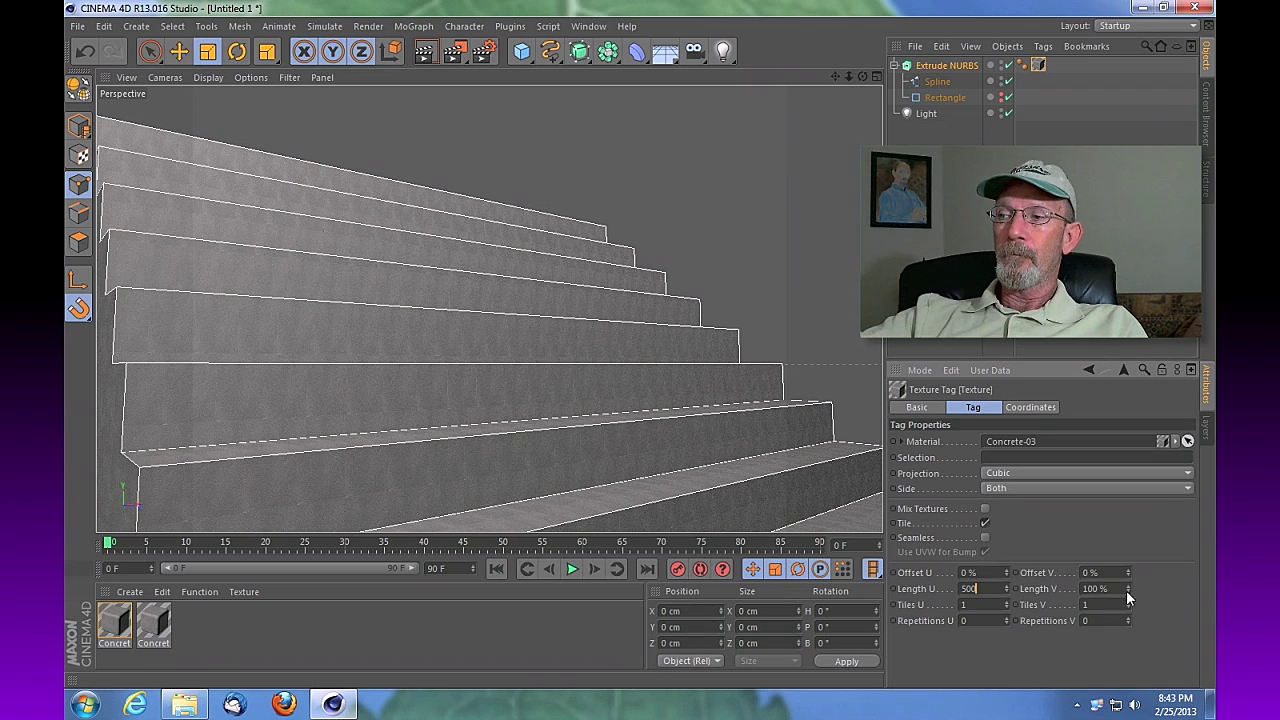
key("Tab")
type("500")
key("Return")
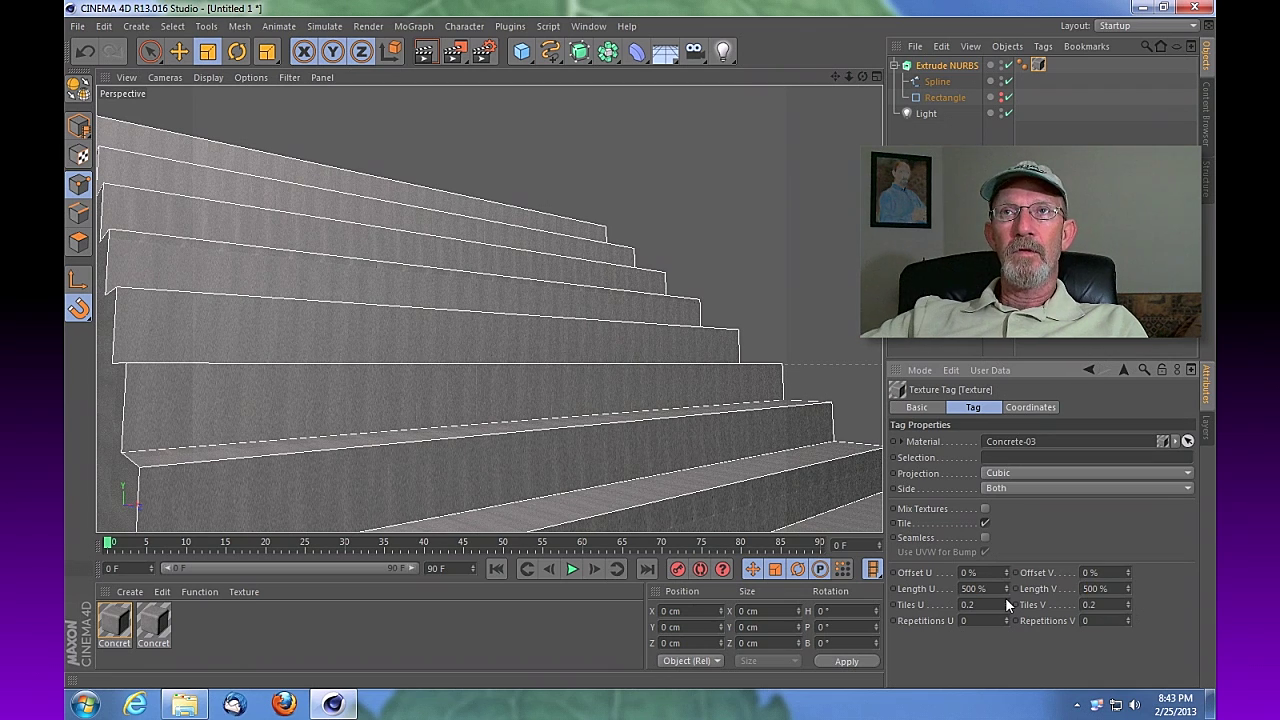
Step: Set the concrete texture's Offset U to 52% to shift the marks on the risers, and check the stairs from several angles
left_click_drag(848, 76, 790, 76)
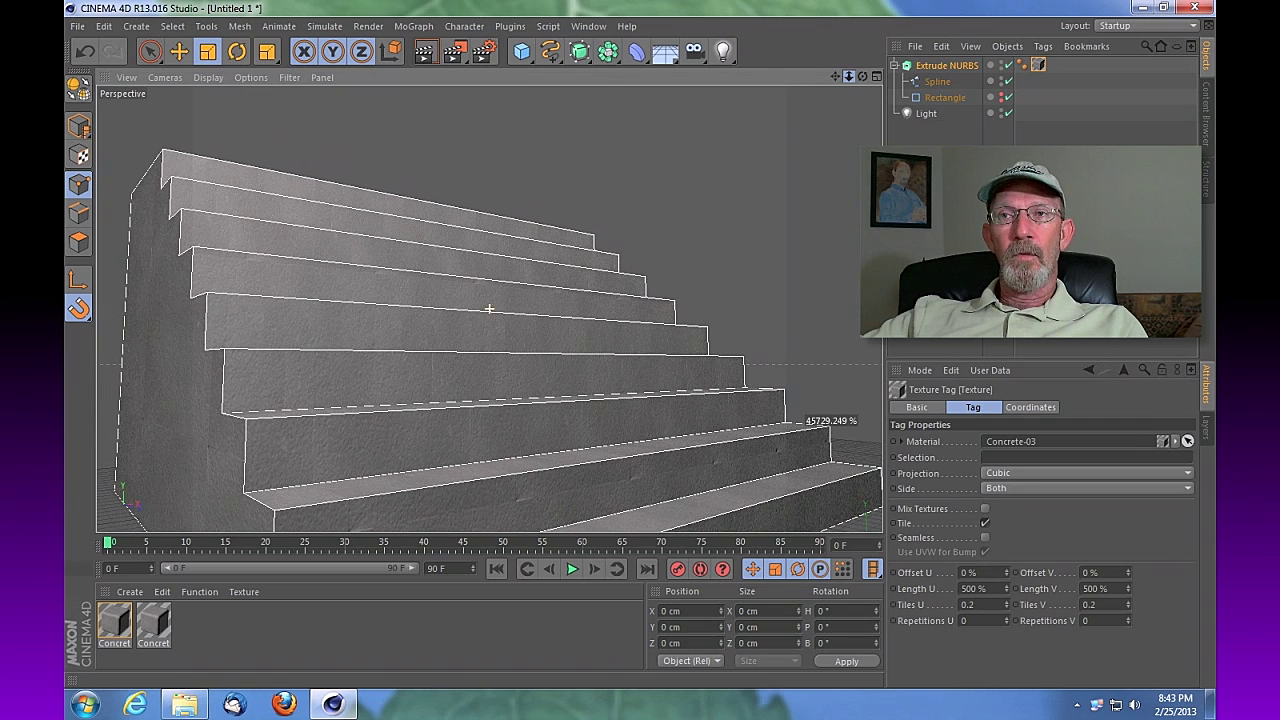
left_click(985, 538)
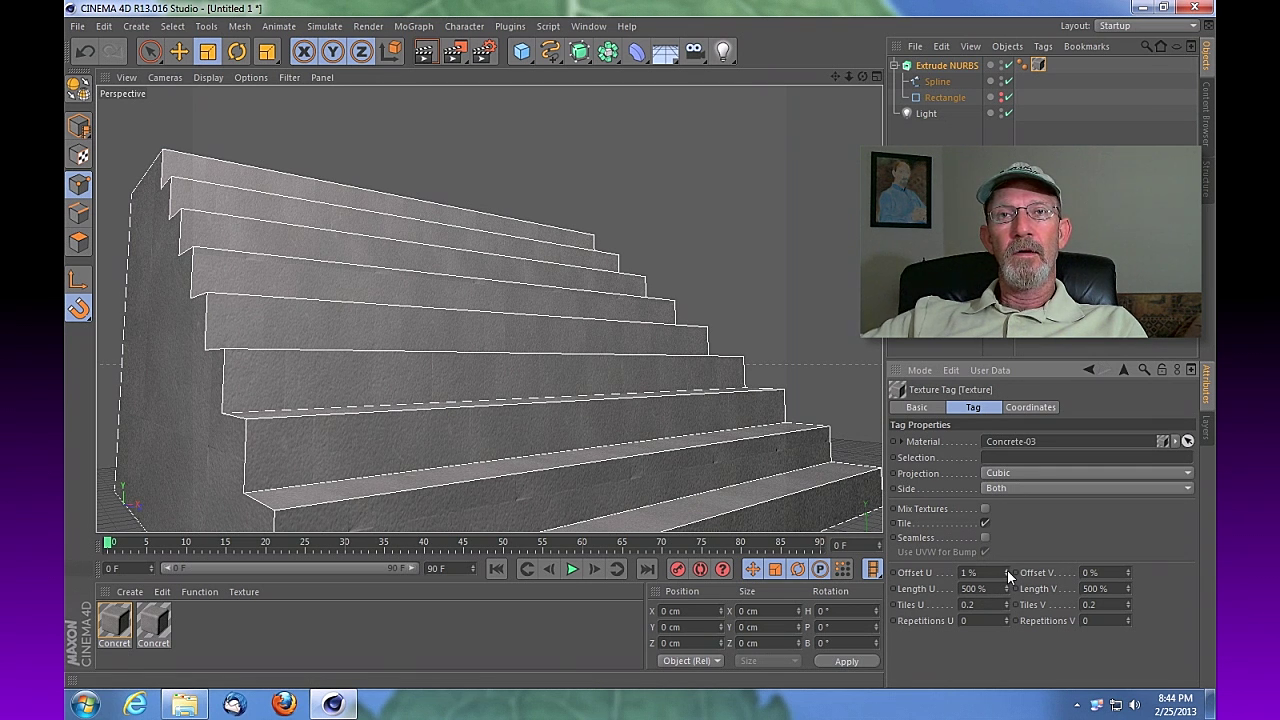
left_click_drag(1007, 572, 1012, 550)
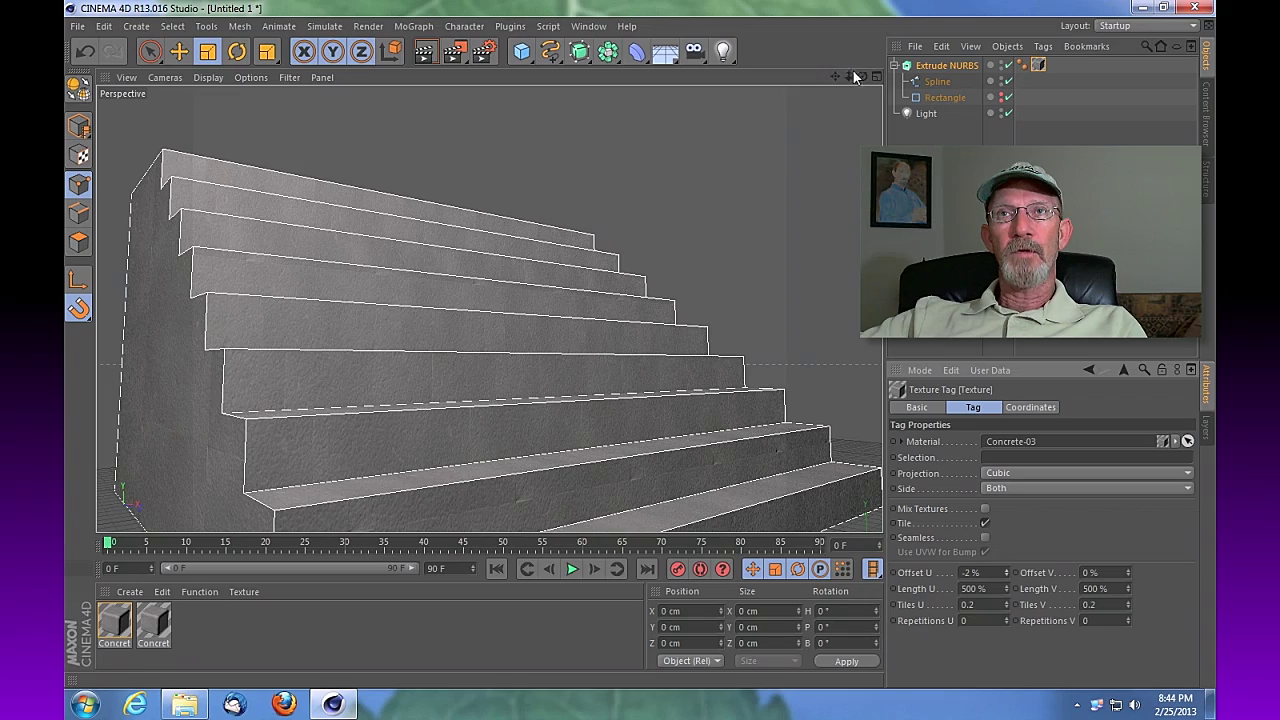
left_click_drag(849, 77, 835, 28)
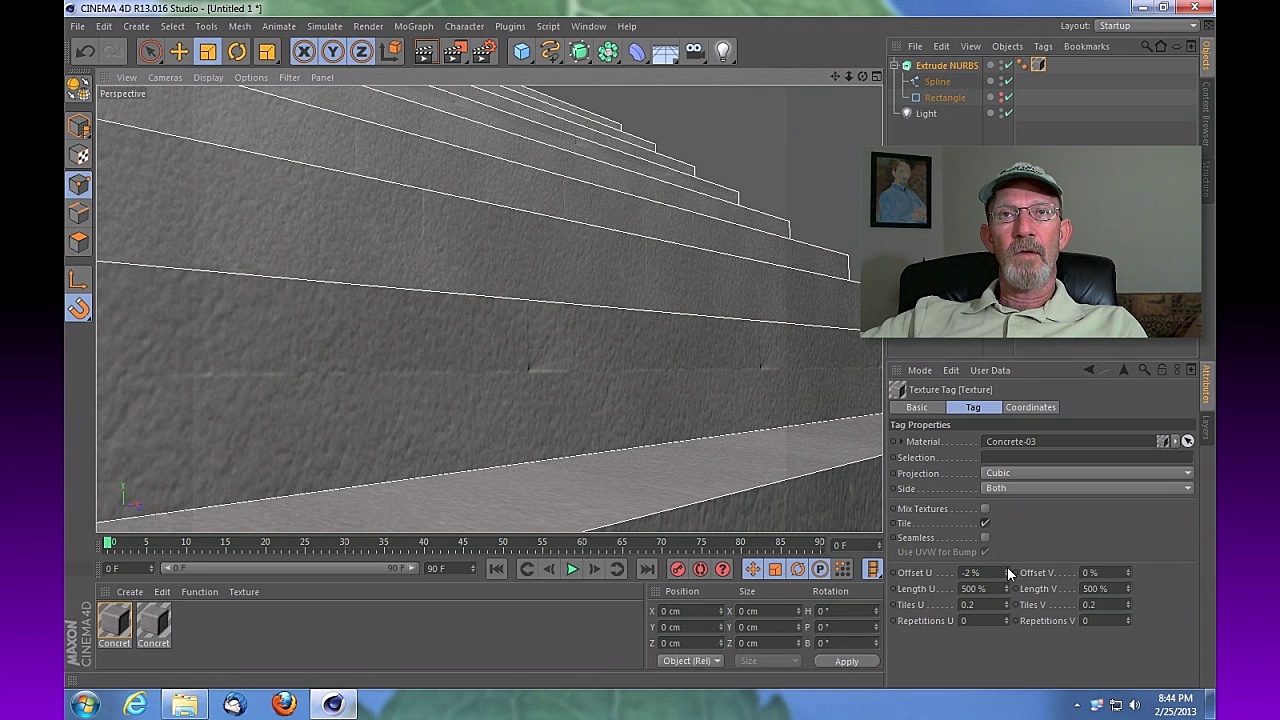
left_click_drag(1006, 572, 1070, 560)
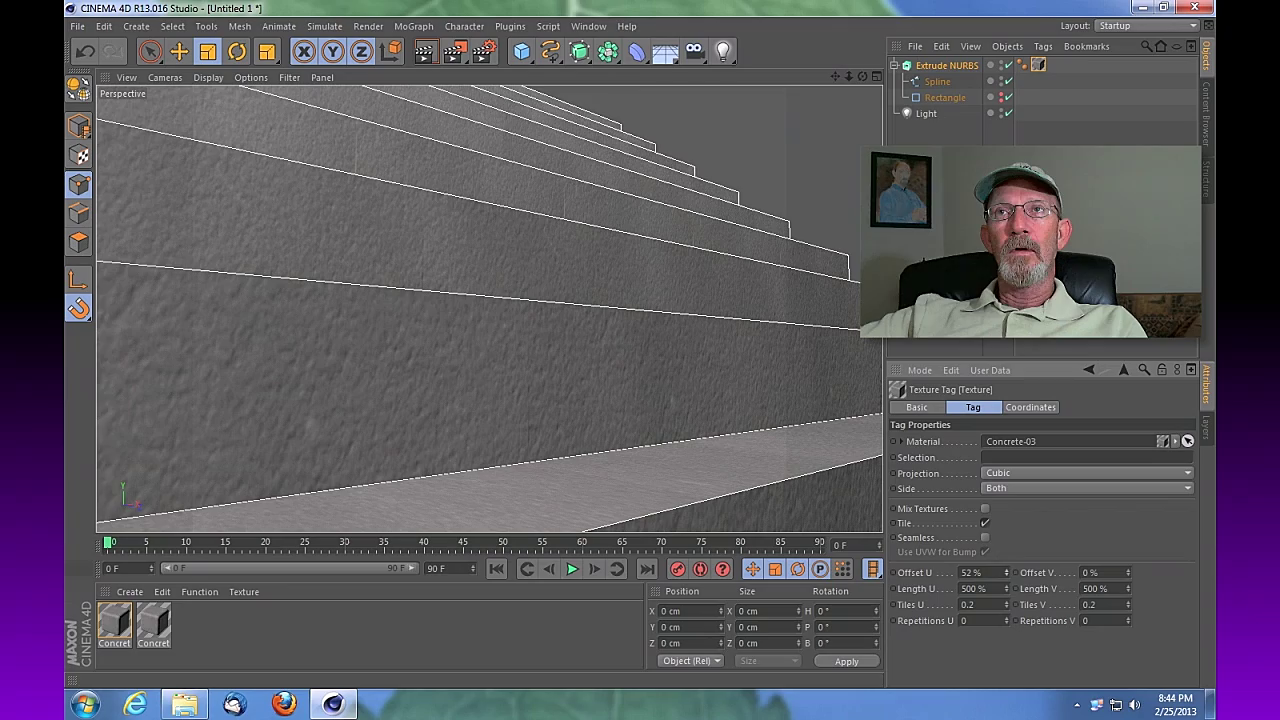
left_click_drag(849, 76, 750, 76)
left_click_drag(863, 75, 757, 92)
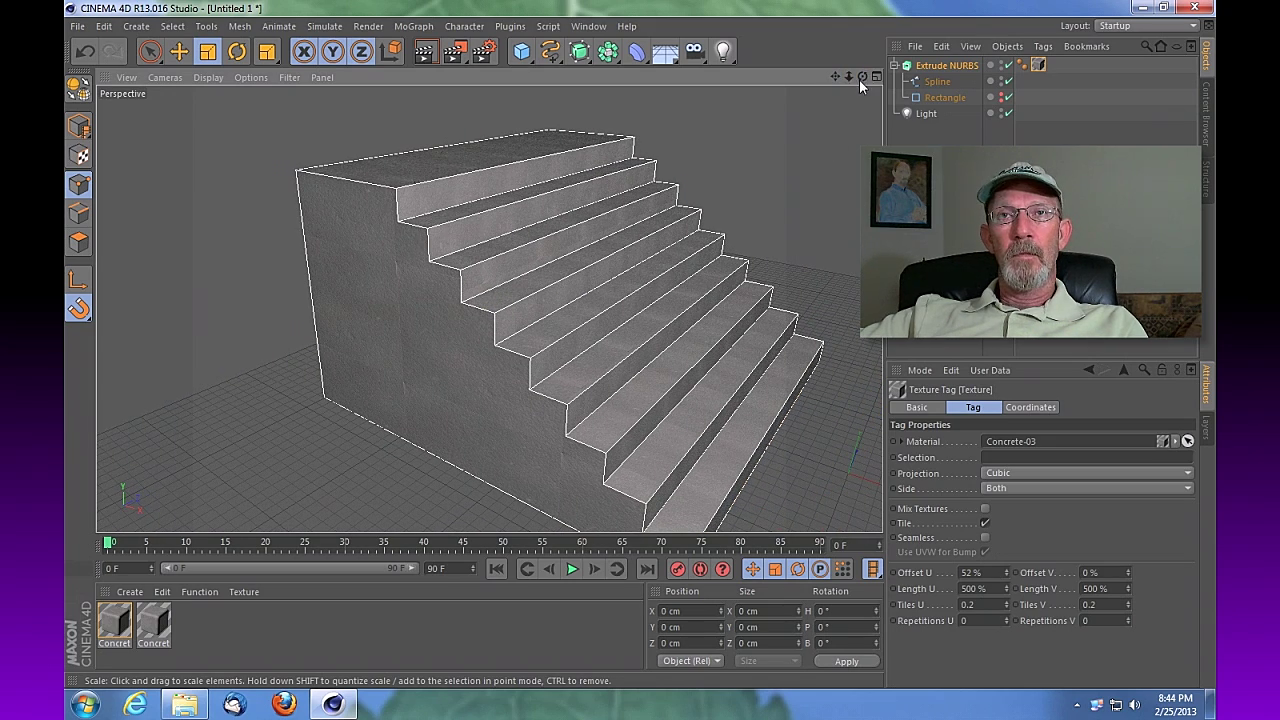
left_click_drag(860, 79, 830, 55)
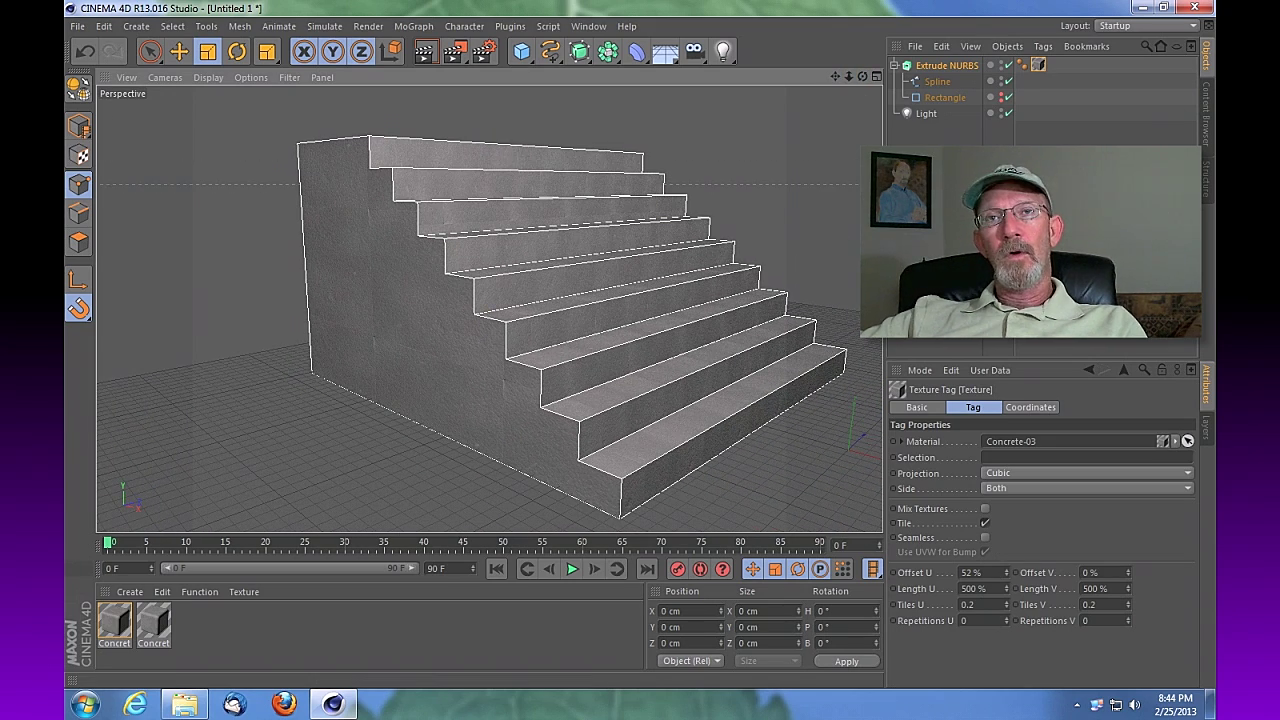